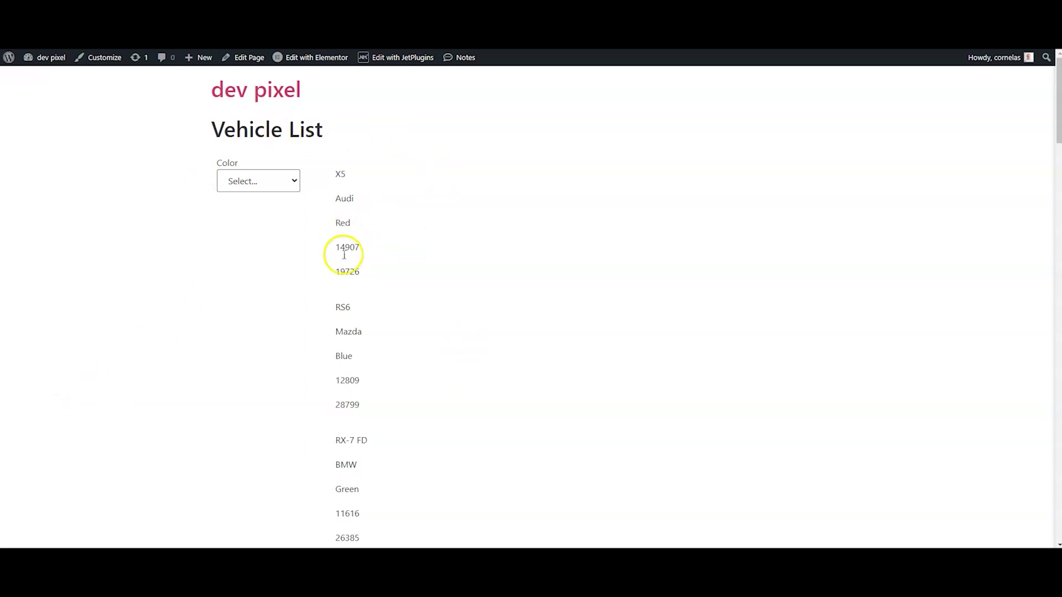
- Review the entries on the Vehicle List page, looking at the model and make of the first vehicle
{"action": "scroll", "coordinate": [355, 230], "scroll_direction": "down", "scroll_amount": 1}
{"action": "scroll", "coordinate": [356, 230], "scroll_direction": "down", "scroll_amount": 12}
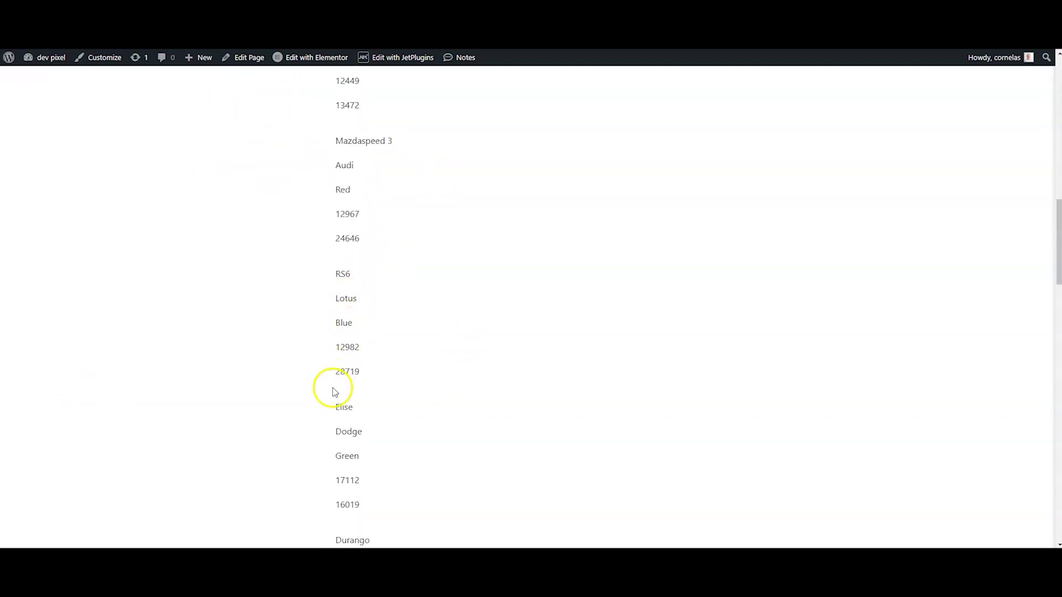
{"action": "scroll", "coordinate": [372, 420], "scroll_direction": "down", "scroll_amount": 5}
{"action": "scroll", "coordinate": [372, 446], "scroll_direction": "up", "scroll_amount": 7}
{"action": "scroll", "coordinate": [372, 452], "scroll_direction": "up", "scroll_amount": 10}
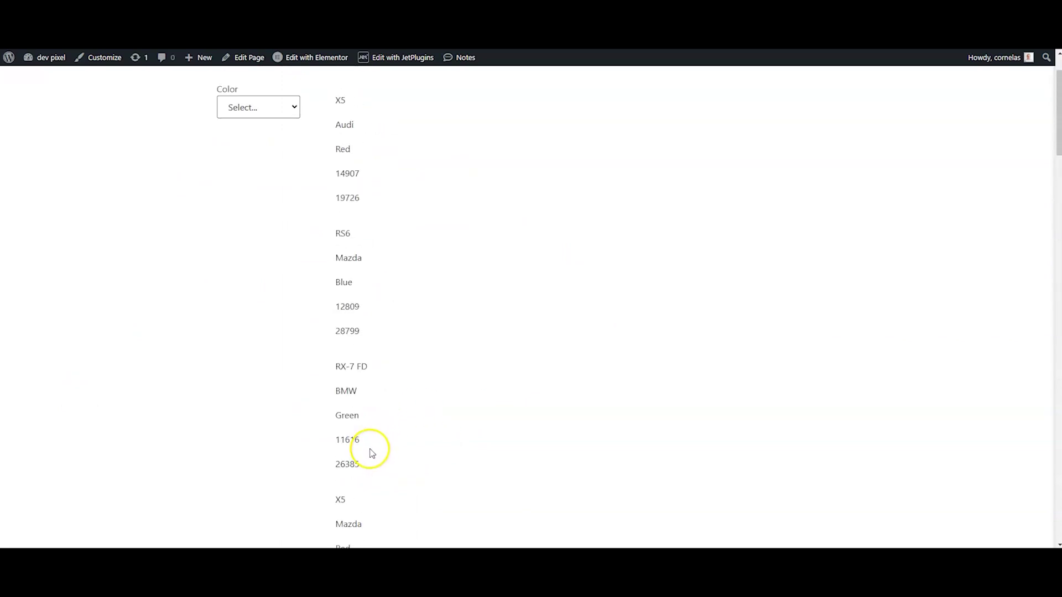
{"action": "left_click", "coordinate": [338, 199]}
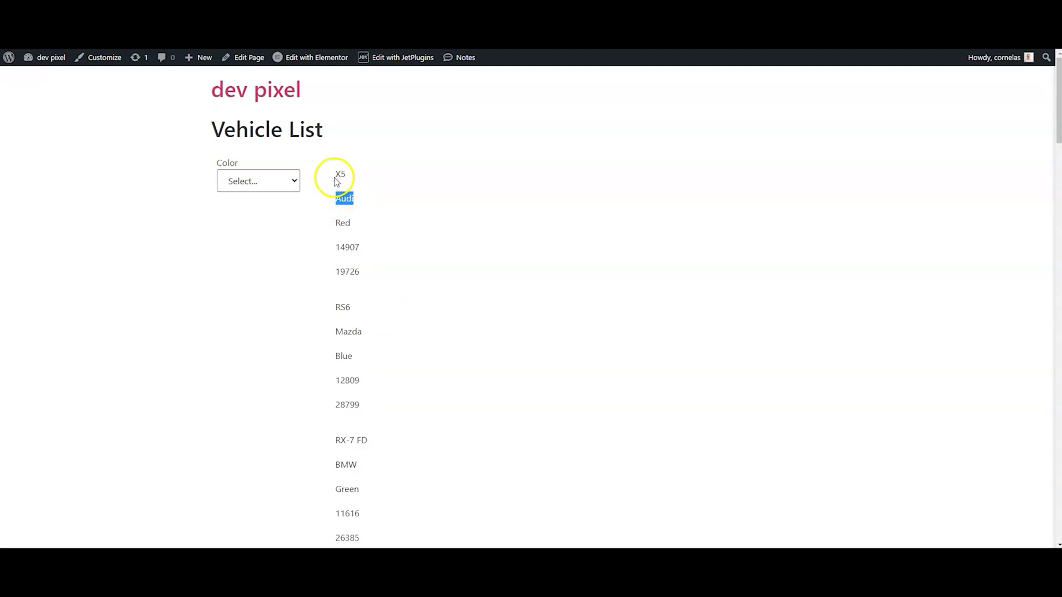
{"action": "double_click", "coordinate": [338, 174]}
{"action": "double_click", "coordinate": [344, 197]}
{"action": "double_click", "coordinate": [339, 173]}
{"action": "left_click", "coordinate": [454, 317]}
{"action": "double_click", "coordinate": [345, 198]}
{"action": "left_click", "coordinate": [411, 212]}
- Open the Make item #1 for editing in the site's admin dashboard to examine its connected child vehicles
{"action": "left_click", "coordinate": [45, 59]}
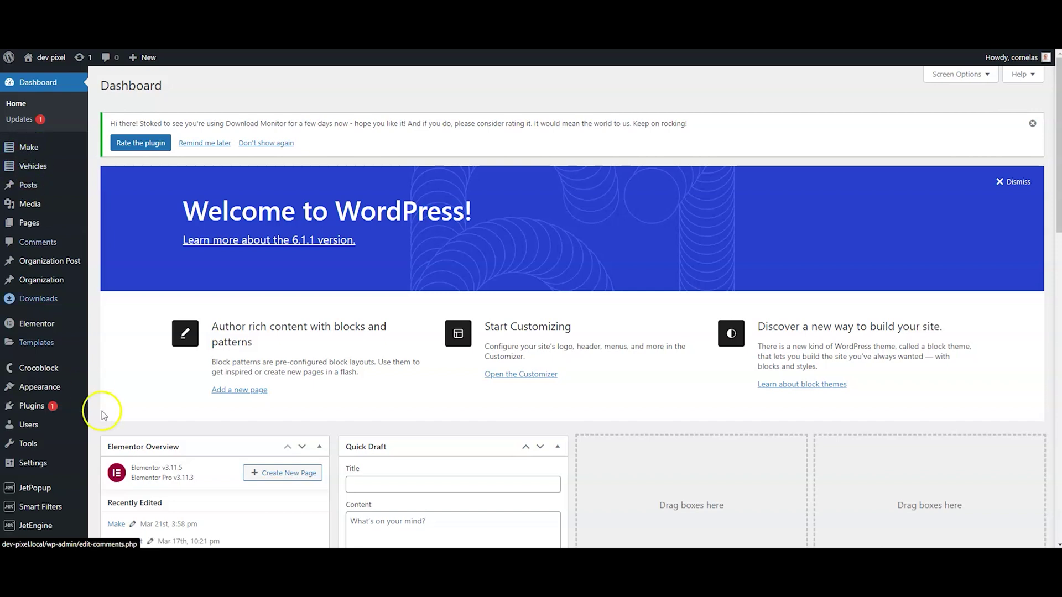
{"action": "mouse_move", "coordinate": [55, 527]}
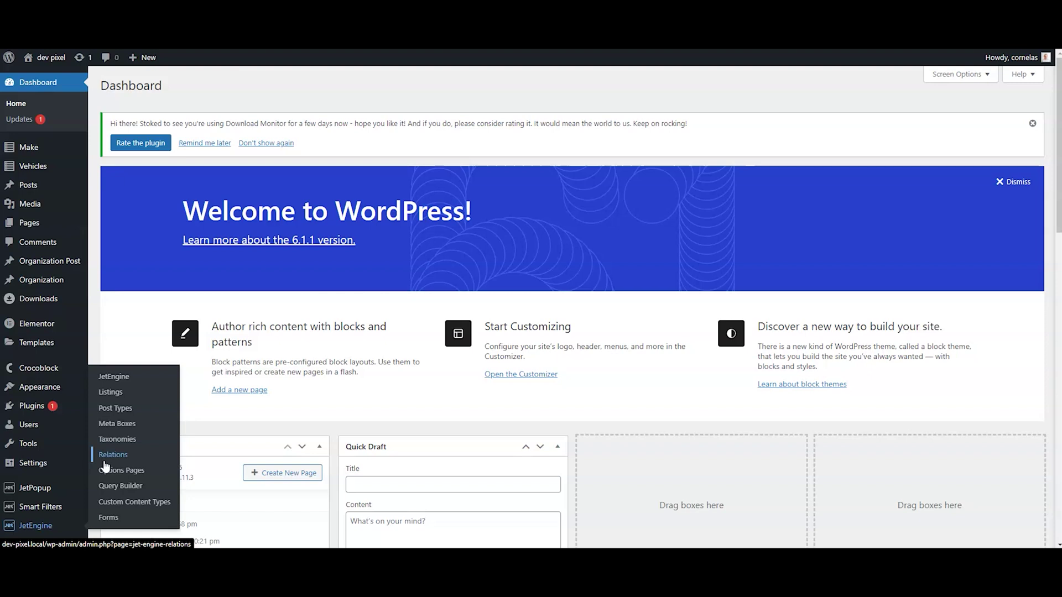
{"action": "left_click", "coordinate": [47, 167]}
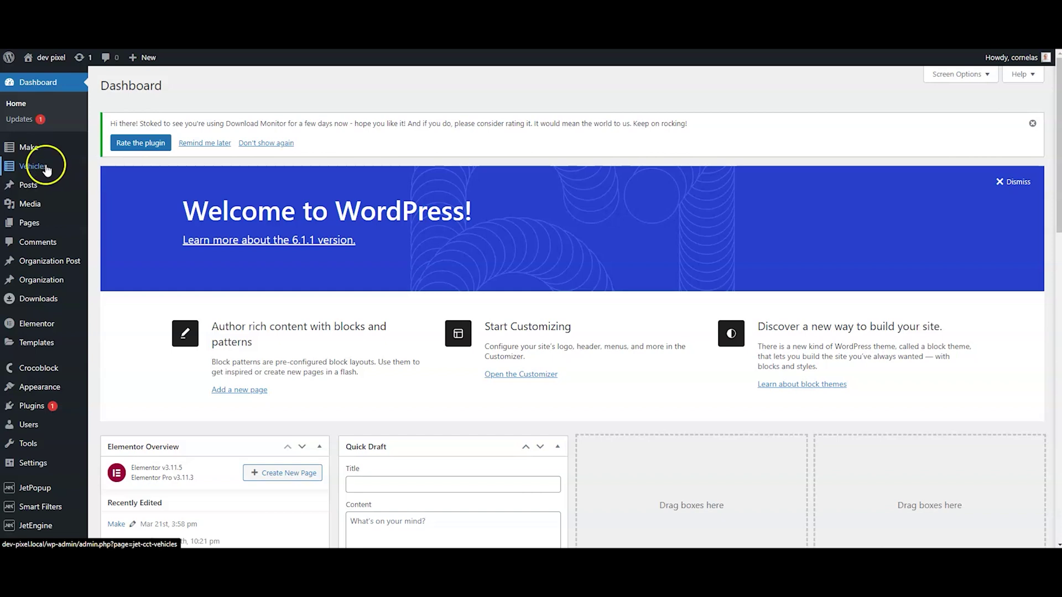
{"action": "left_click", "coordinate": [35, 147]}
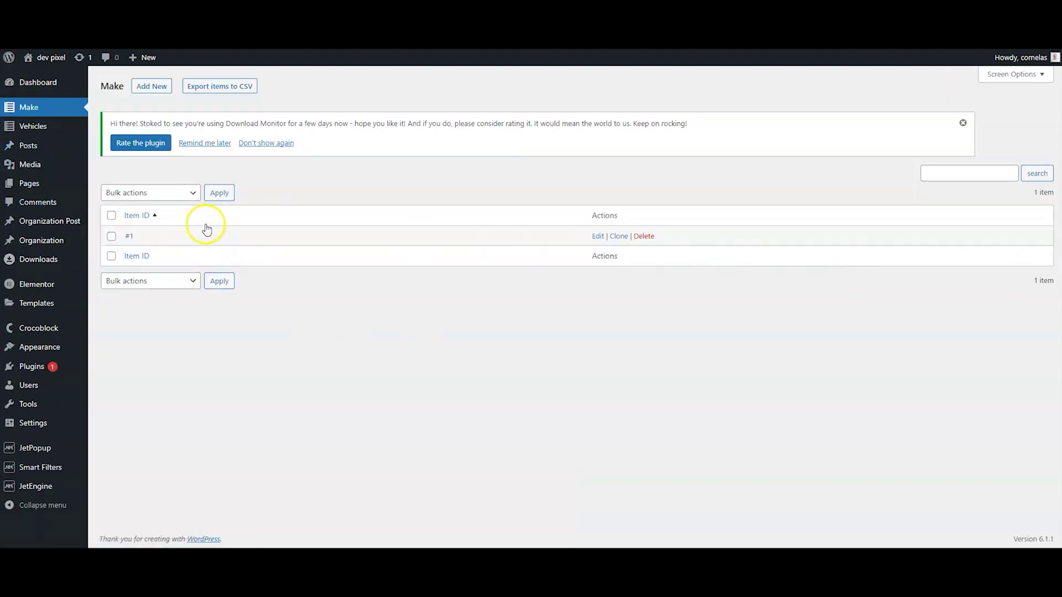
{"action": "left_click", "coordinate": [597, 237]}
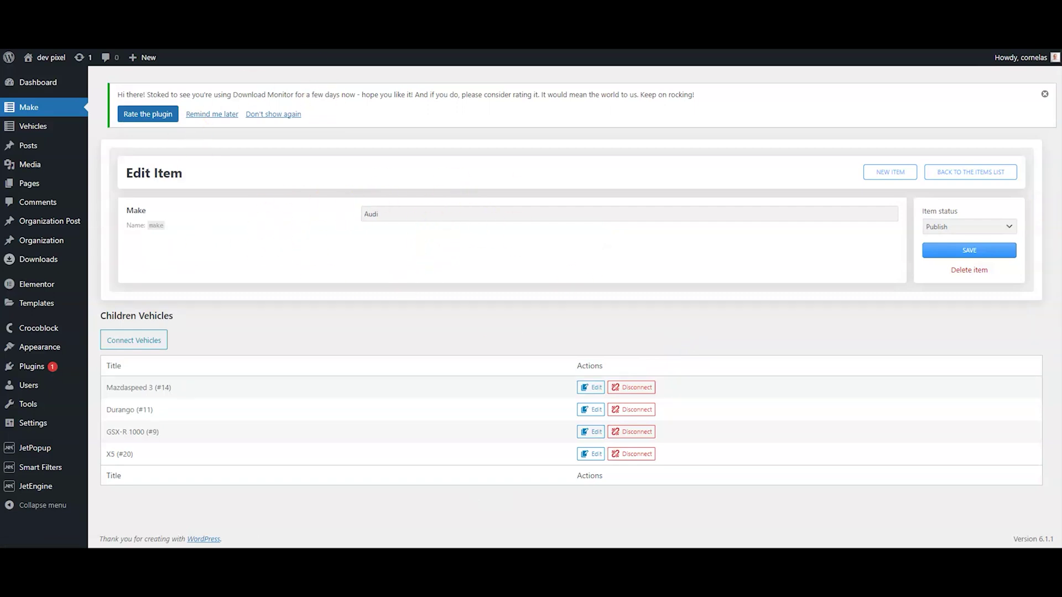
- Create a new page titled Make and publish it
{"action": "mouse_move", "coordinate": [83, 185]}
{"action": "left_click", "coordinate": [110, 203]}
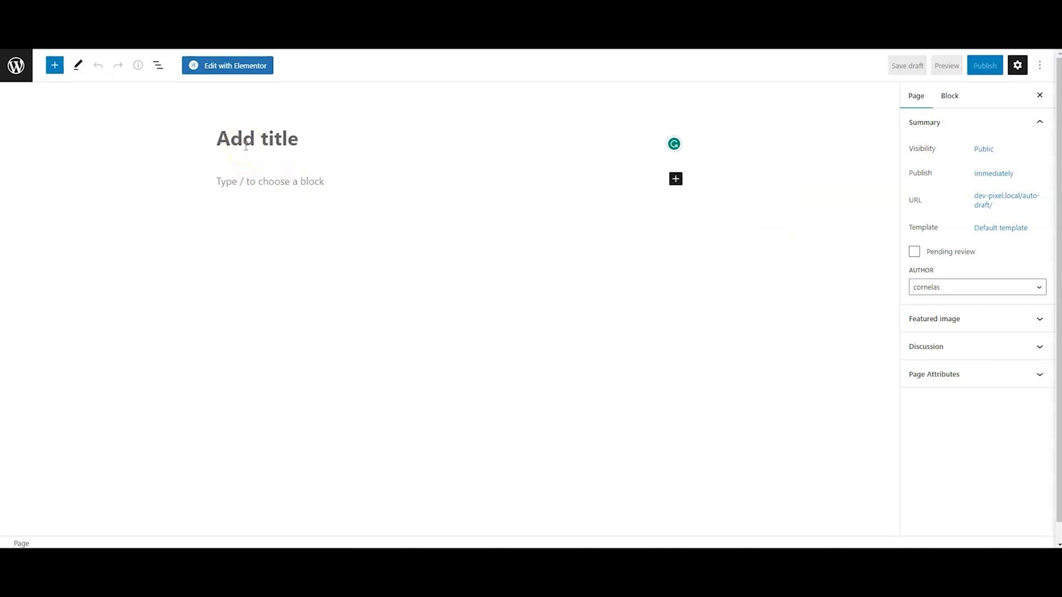
{"action": "type", "text": "Msa"}
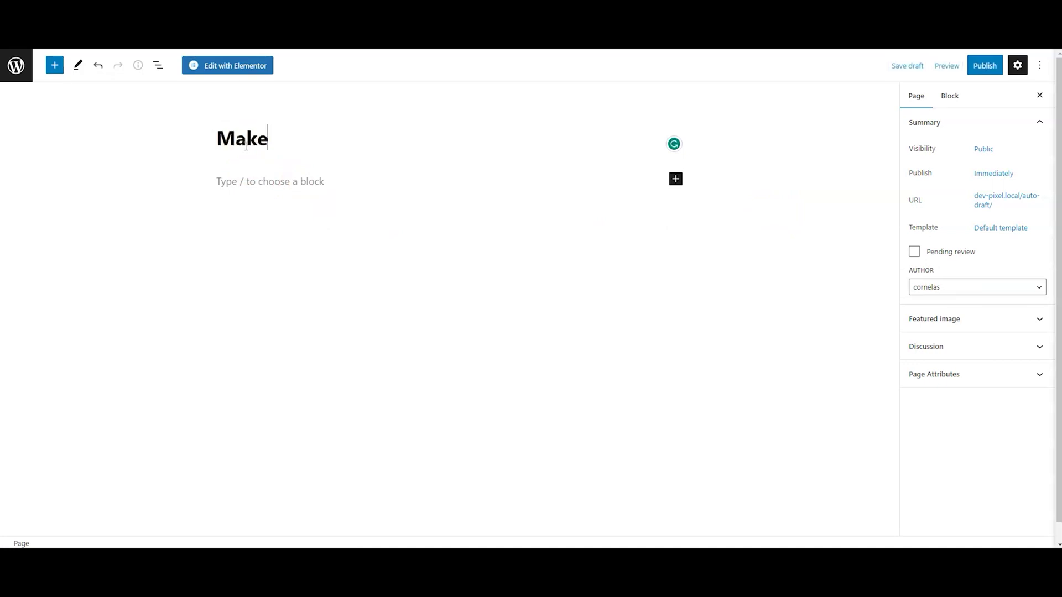
{"action": "left_click", "coordinate": [984, 65]}
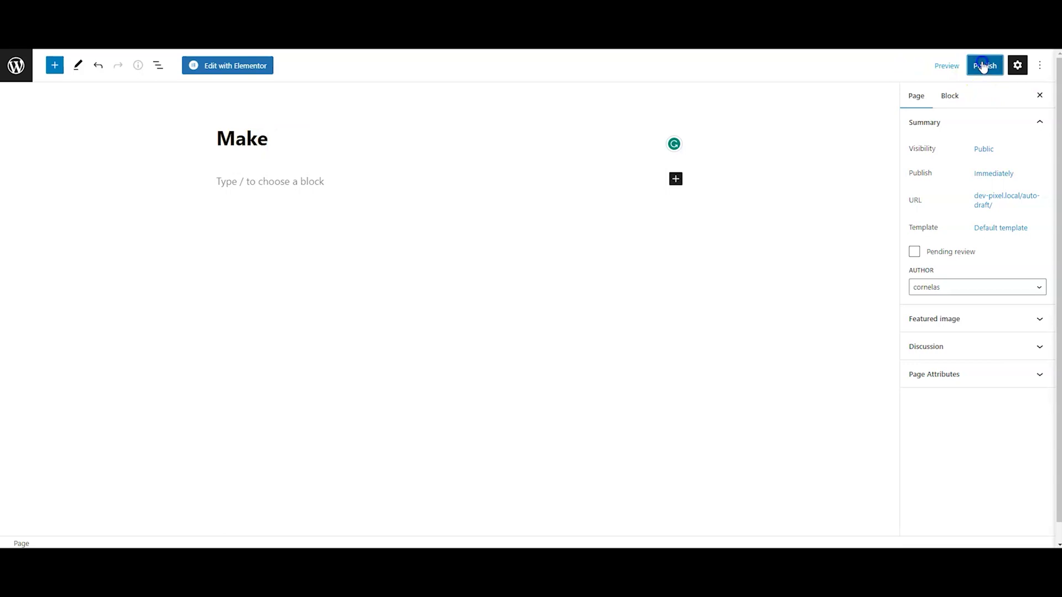
{"action": "left_click", "coordinate": [948, 67]}
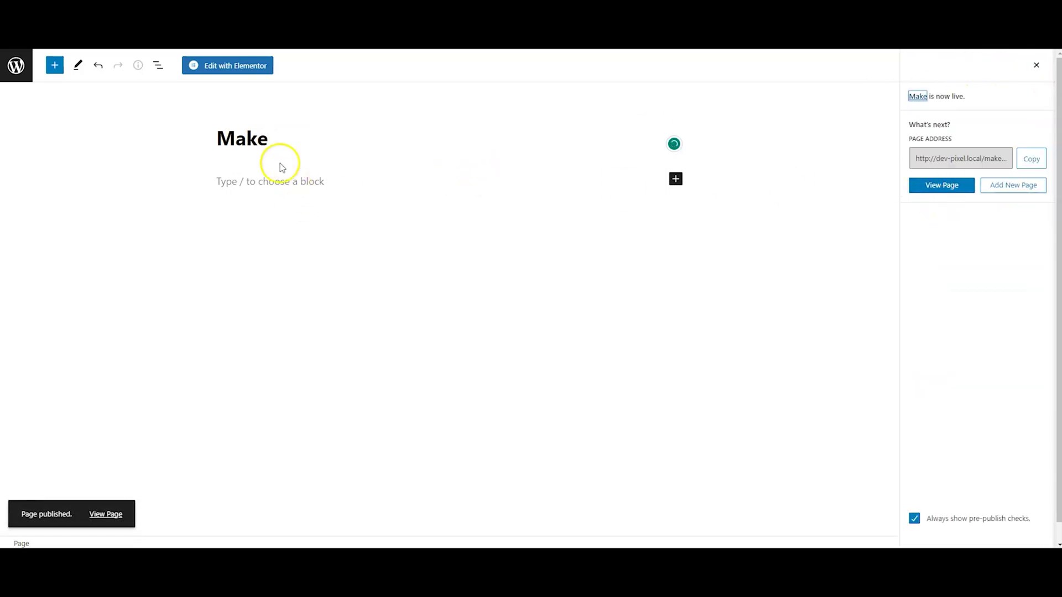
- Open the Make page in the Elementor editor and add a single-column section to it
{"action": "left_click", "coordinate": [230, 65]}
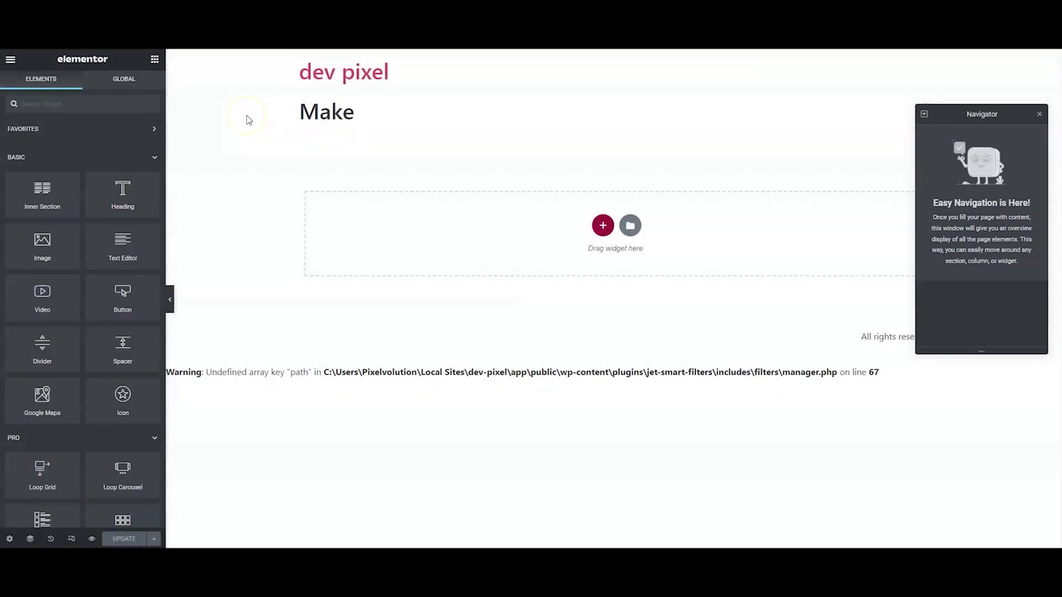
{"action": "left_click", "coordinate": [603, 225]}
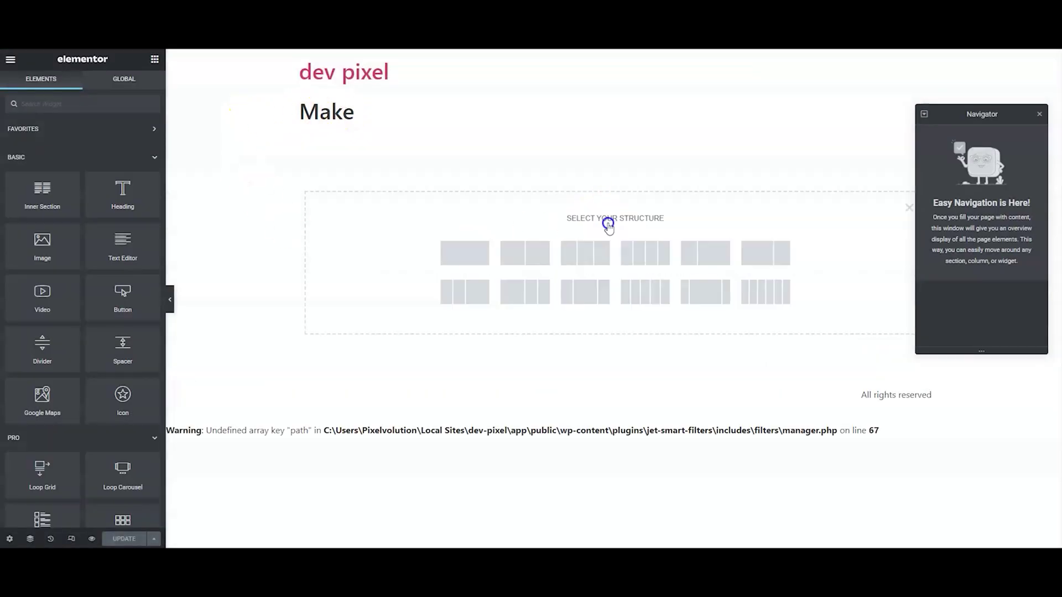
{"action": "left_click", "coordinate": [469, 253]}
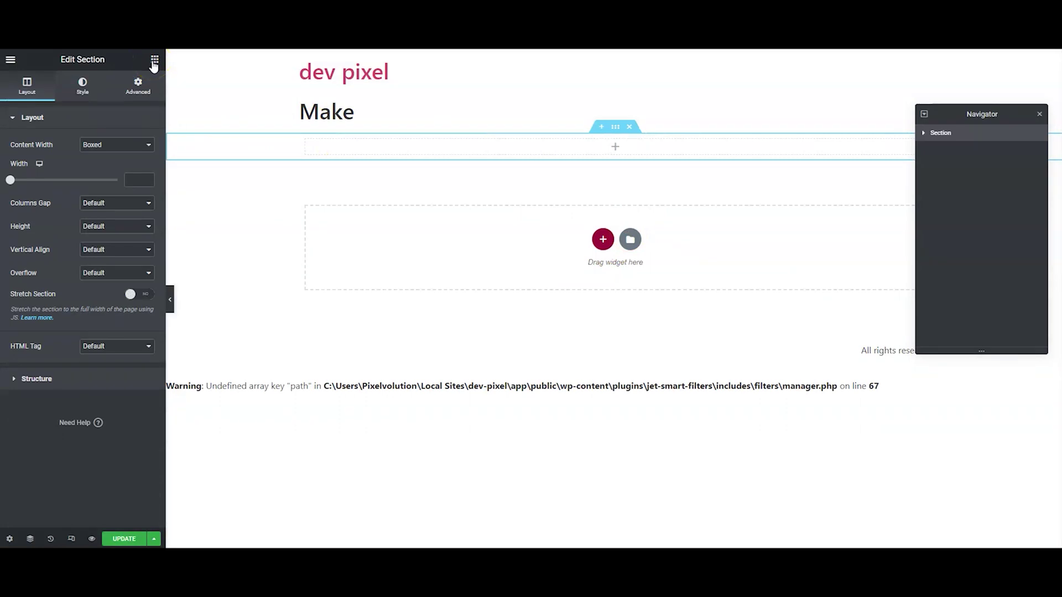
{"action": "left_click", "coordinate": [168, 57]}
{"action": "left_click", "coordinate": [161, 103]}
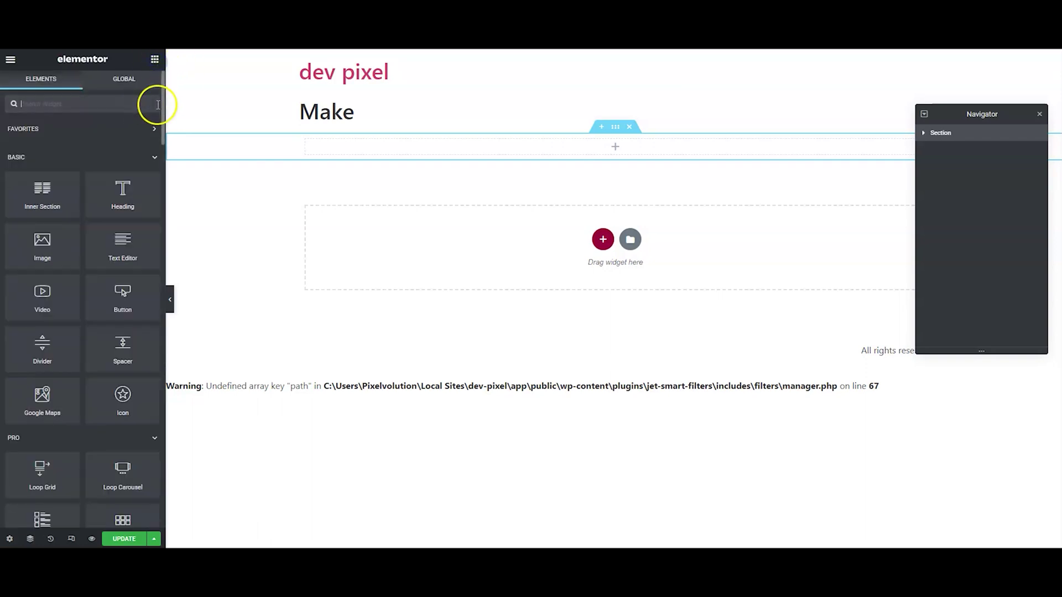
{"action": "left_click_drag", "start_coordinate": [162, 103], "coordinate": [151, 384]}
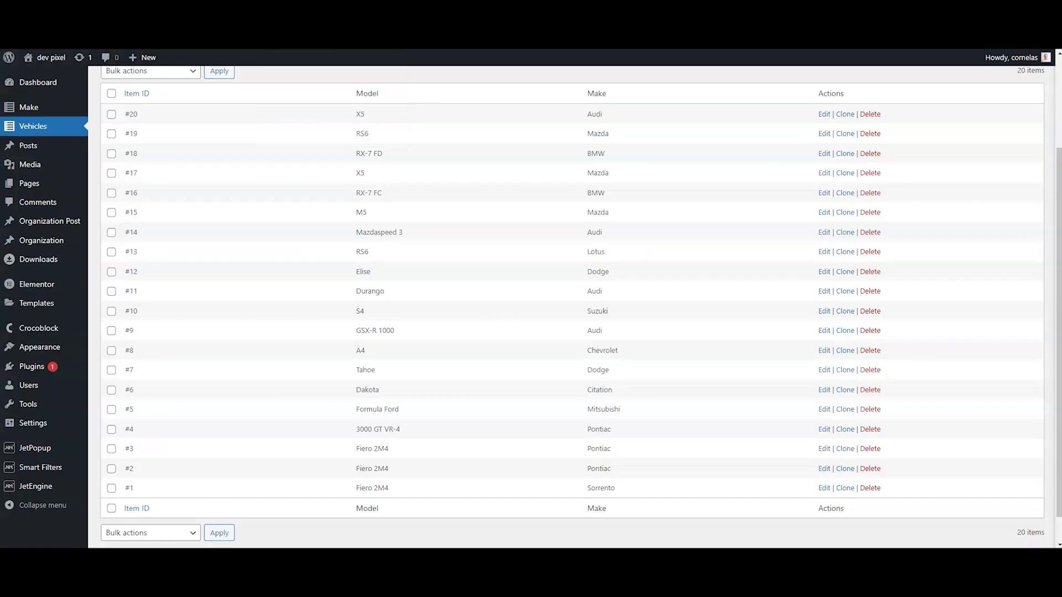
- Create a JetEngine listing item named Makes, using Custom Content Type as source and Make as content type
{"action": "left_click", "coordinate": [31, 134]}
{"action": "mouse_move", "coordinate": [64, 486]}
{"action": "left_click", "coordinate": [126, 393]}
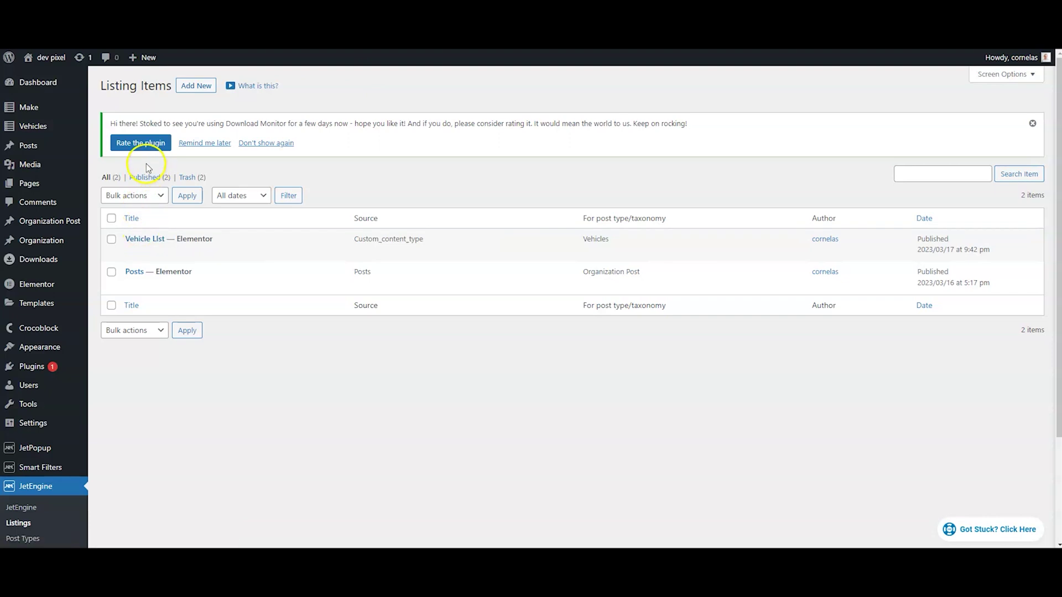
{"action": "left_click", "coordinate": [197, 87]}
{"action": "left_click", "coordinate": [430, 227]}
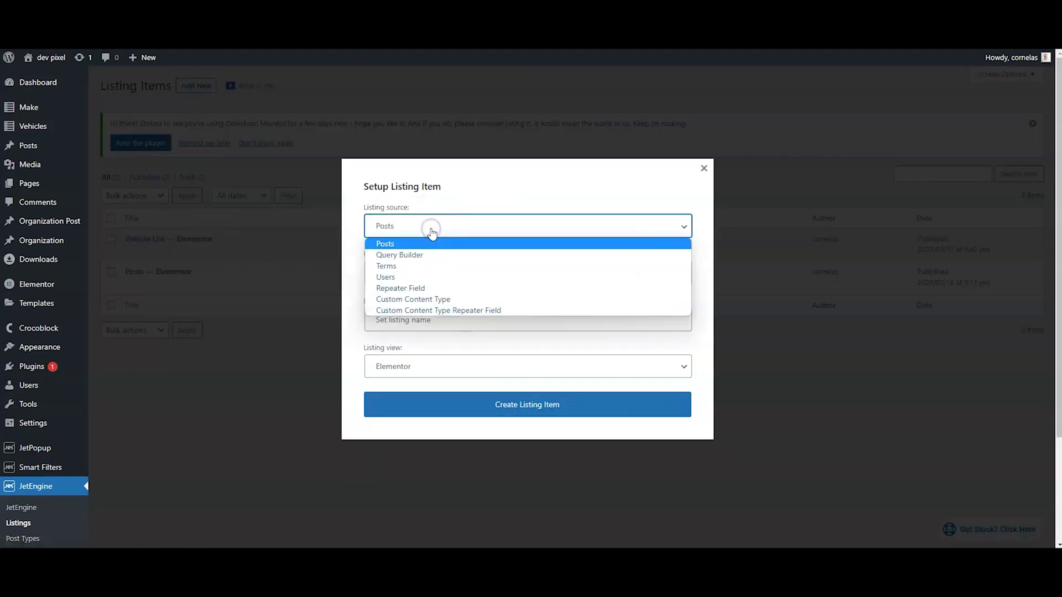
{"action": "left_click", "coordinate": [434, 300]}
{"action": "left_click", "coordinate": [394, 273]}
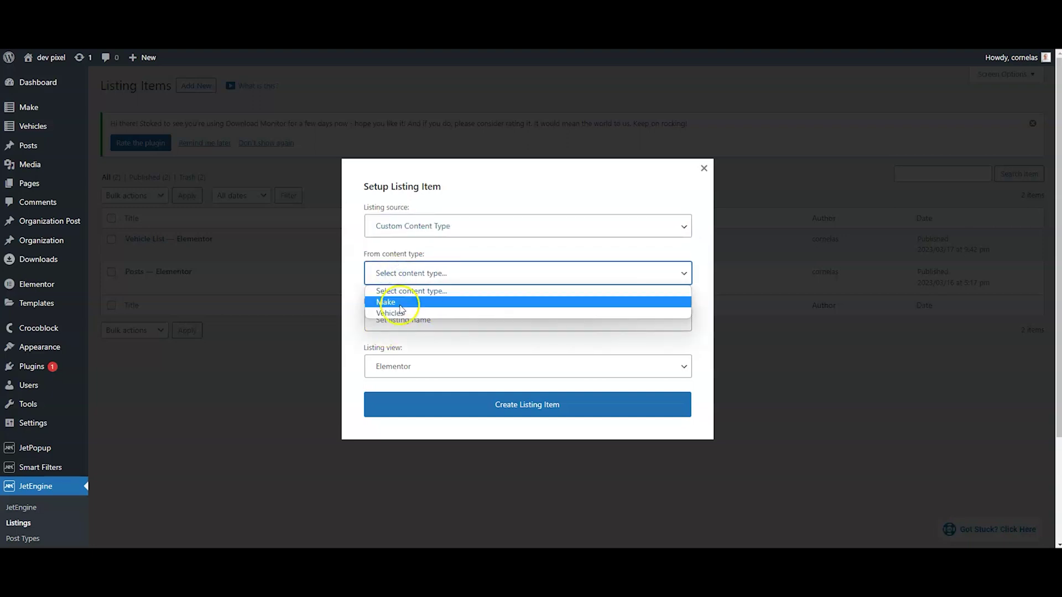
{"action": "left_click", "coordinate": [399, 303]}
{"action": "left_click", "coordinate": [429, 321]}
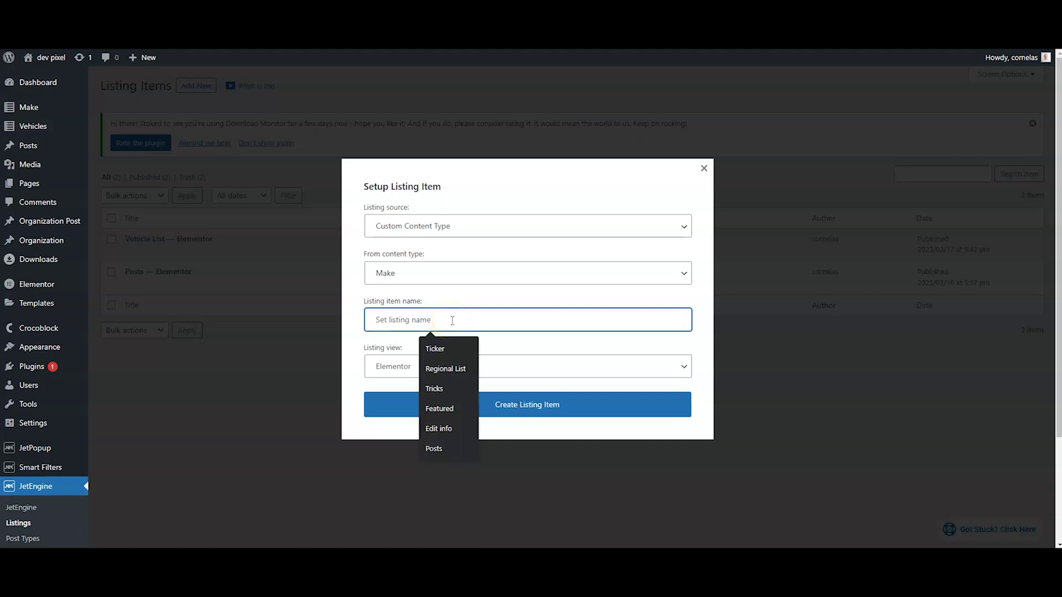
{"action": "type", "text": "Makes"}
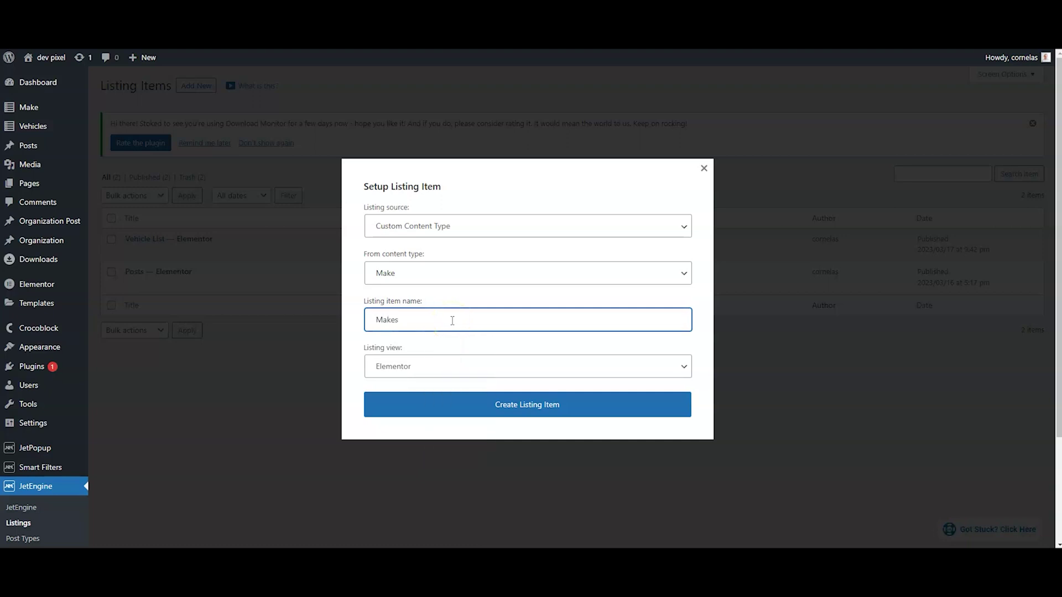
{"action": "left_click", "coordinate": [504, 416]}
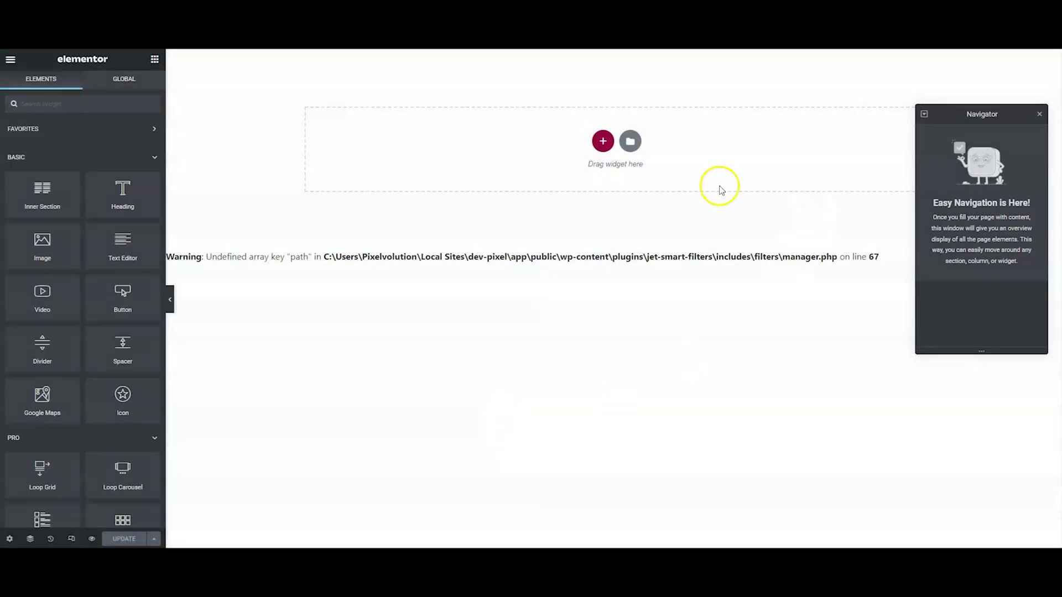
- Add a single-column section to the listing template and place a Heading widget in it
{"action": "left_click", "coordinate": [602, 142]}
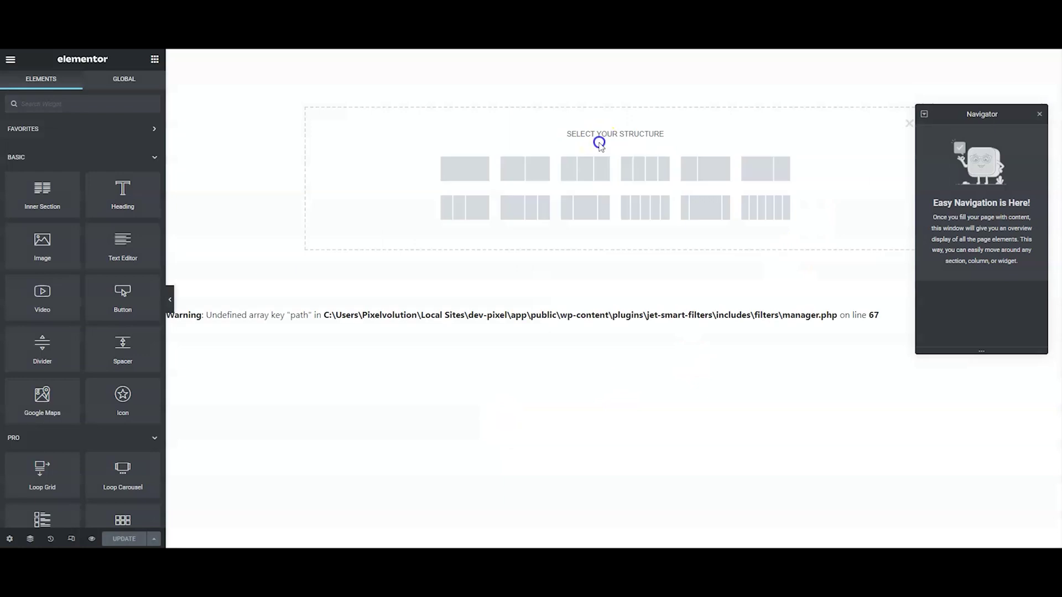
{"action": "left_click", "coordinate": [448, 169]}
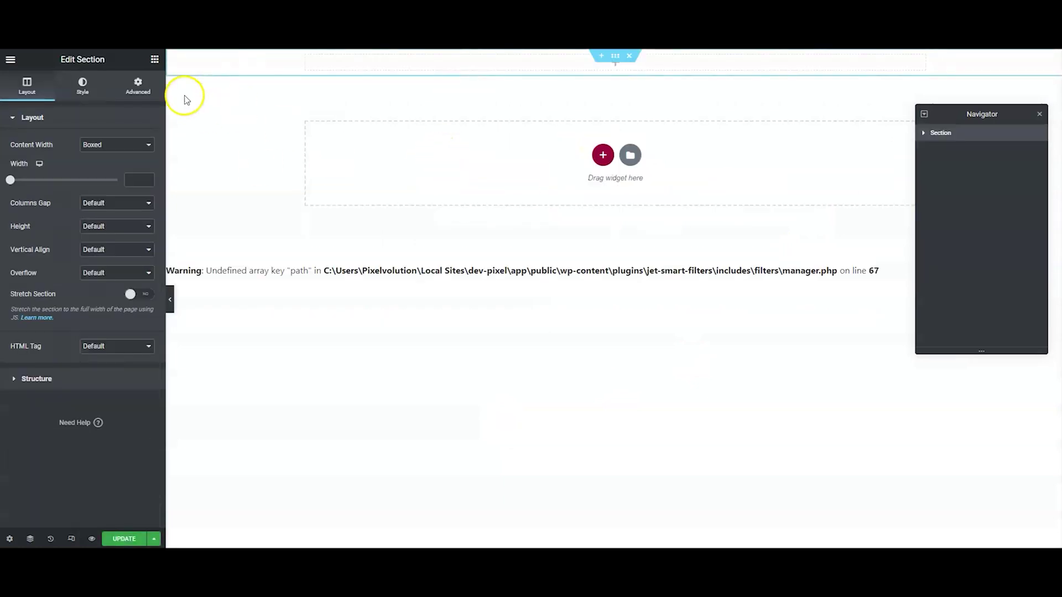
{"action": "left_click", "coordinate": [155, 59]}
{"action": "left_click_drag", "start_coordinate": [126, 204], "coordinate": [345, 65]}
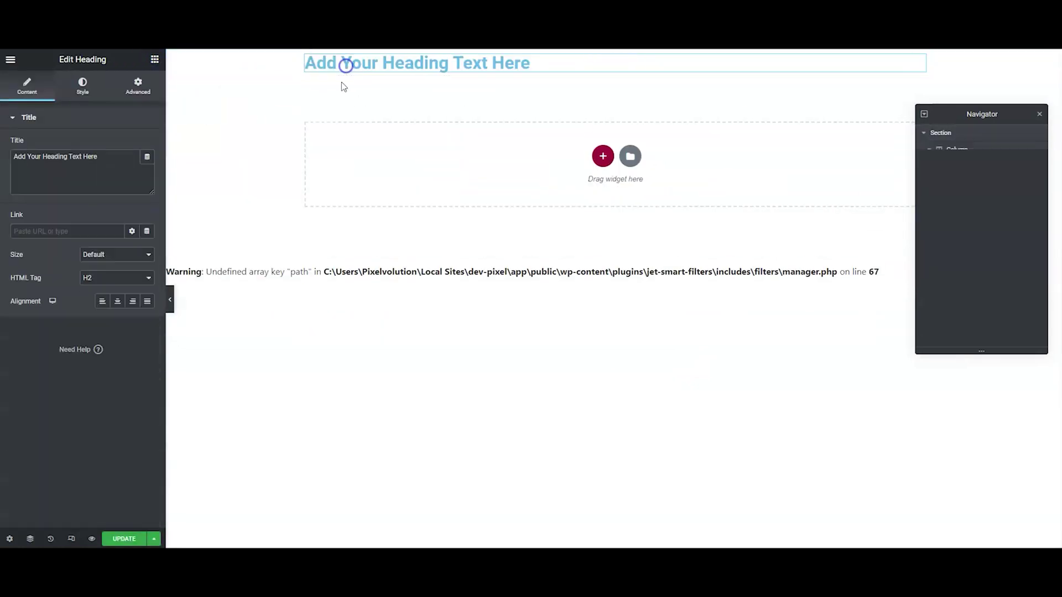
- Link the heading's title dynamically to the Custom Content Type Field, using the Make field of the Make content type
{"action": "left_click", "coordinate": [150, 159]}
{"action": "scroll", "coordinate": [51, 315], "scroll_direction": "down", "scroll_amount": 10}
{"action": "scroll", "coordinate": [69, 306], "scroll_direction": "down", "scroll_amount": 2}
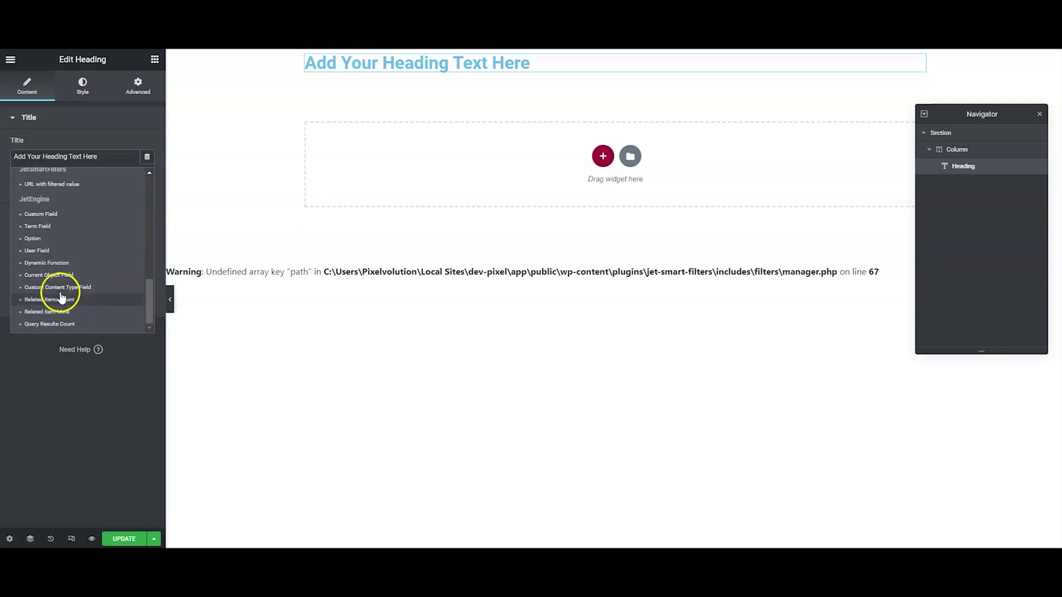
{"action": "left_click", "coordinate": [57, 287]}
{"action": "left_click", "coordinate": [116, 204]}
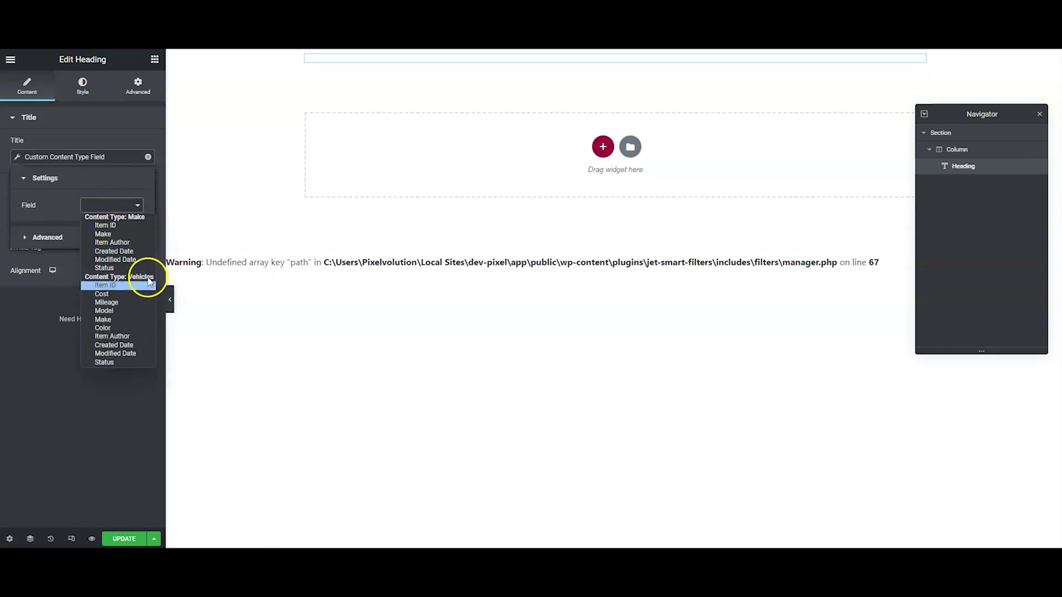
{"action": "left_click", "coordinate": [130, 235]}
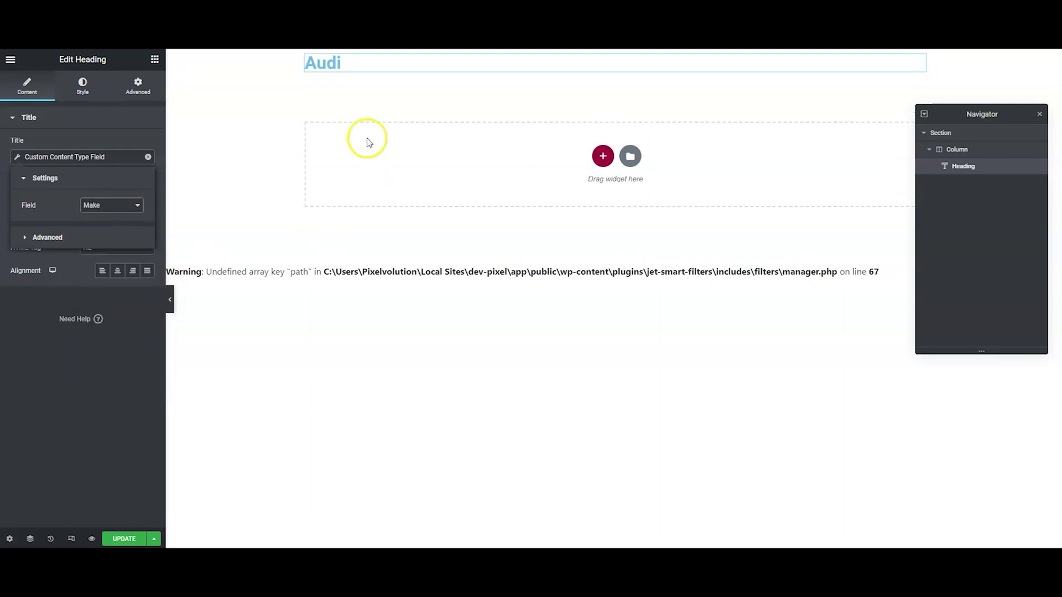
{"action": "left_click", "coordinate": [110, 138]}
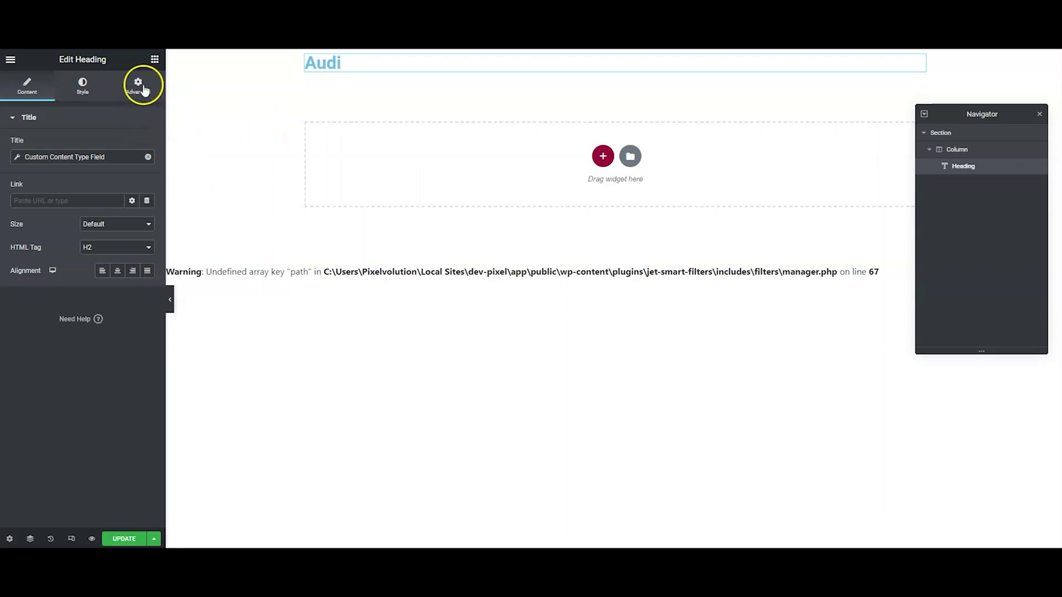
- Find the Listing Grid widget by searching for "listing" and place it below the heading
{"action": "left_click", "coordinate": [155, 59]}
{"action": "left_click", "coordinate": [68, 104]}
{"action": "type", "text": "listing"}
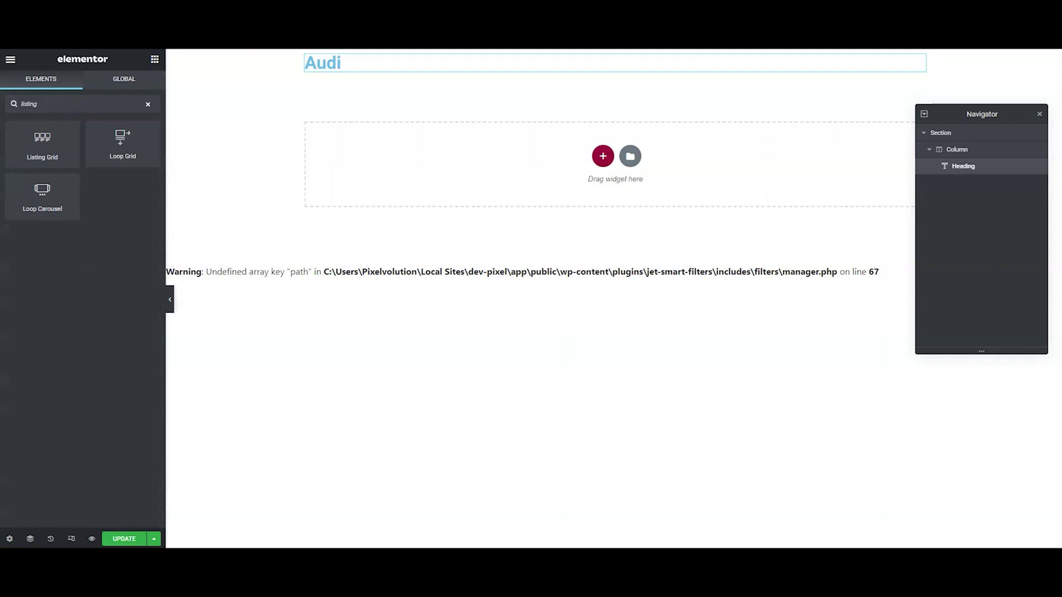
{"action": "left_click_drag", "start_coordinate": [42, 138], "coordinate": [343, 69]}
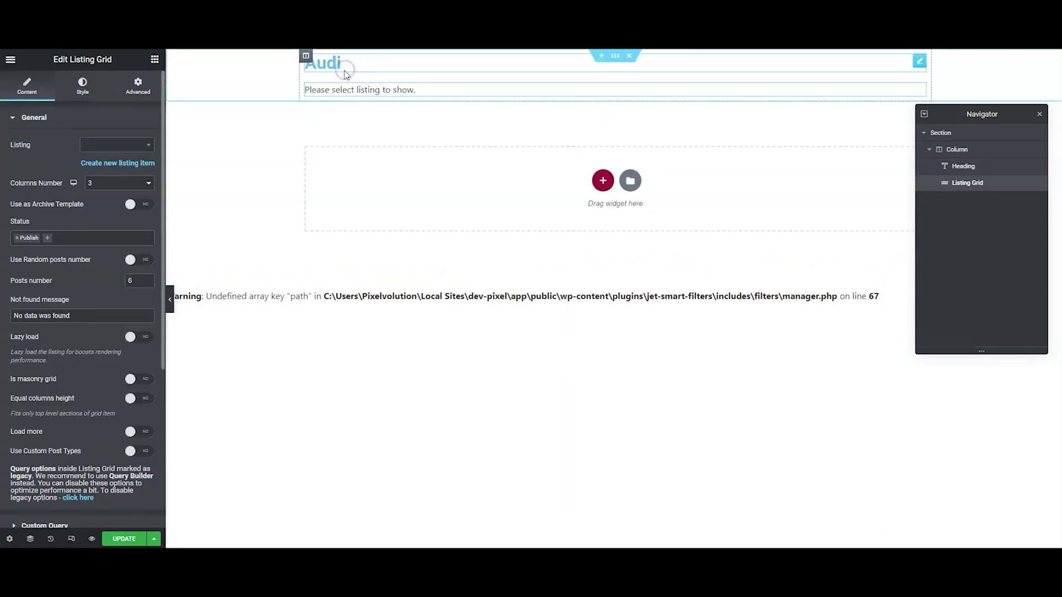
{"action": "left_click", "coordinate": [110, 145]}
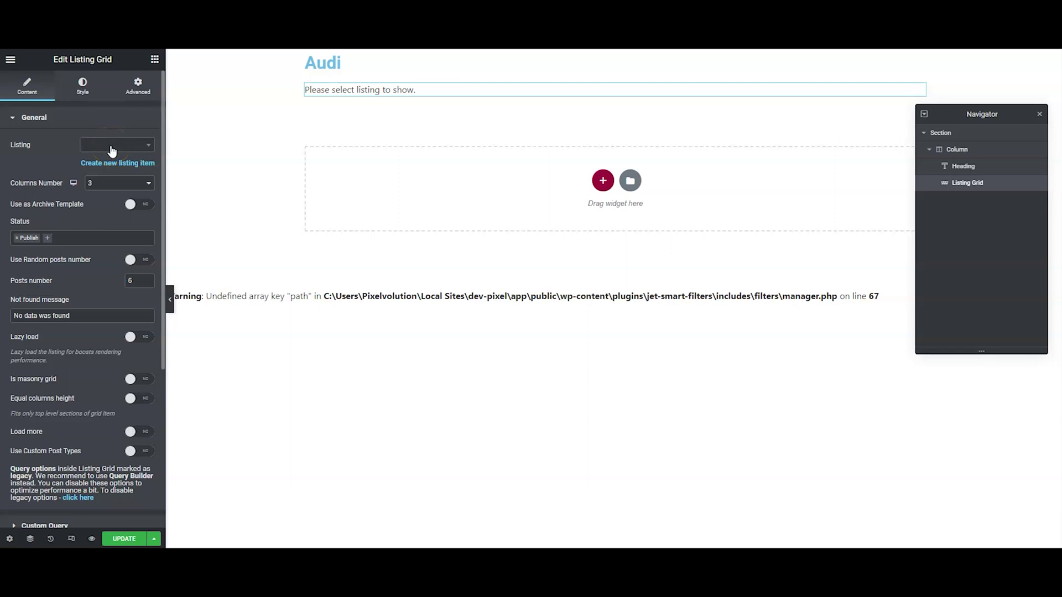
{"action": "left_click", "coordinate": [120, 148]}
{"action": "left_click", "coordinate": [117, 148]}
{"action": "left_click", "coordinate": [160, 123]}
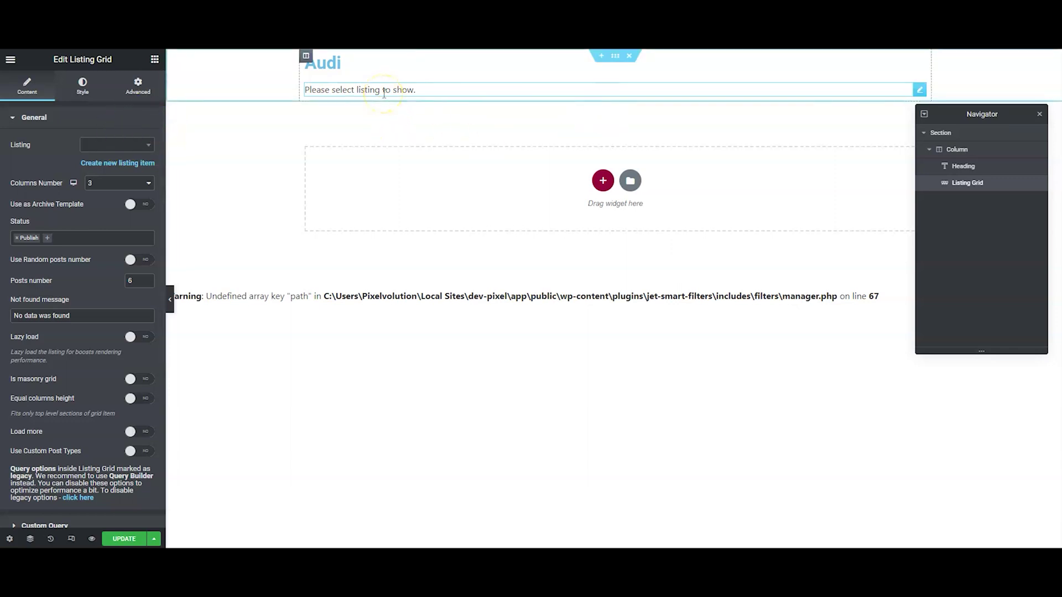
{"action": "left_click", "coordinate": [327, 66]}
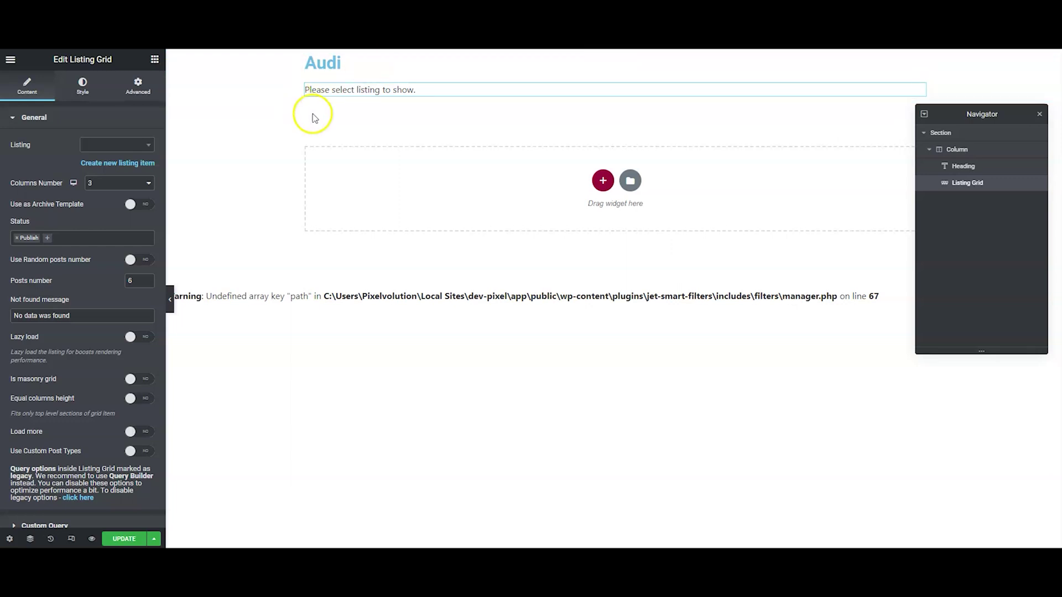
- Select Vehicle List as the listing shown by the Listing Grid below the heading
{"action": "left_click", "coordinate": [145, 144]}
{"action": "left_click", "coordinate": [110, 152]}
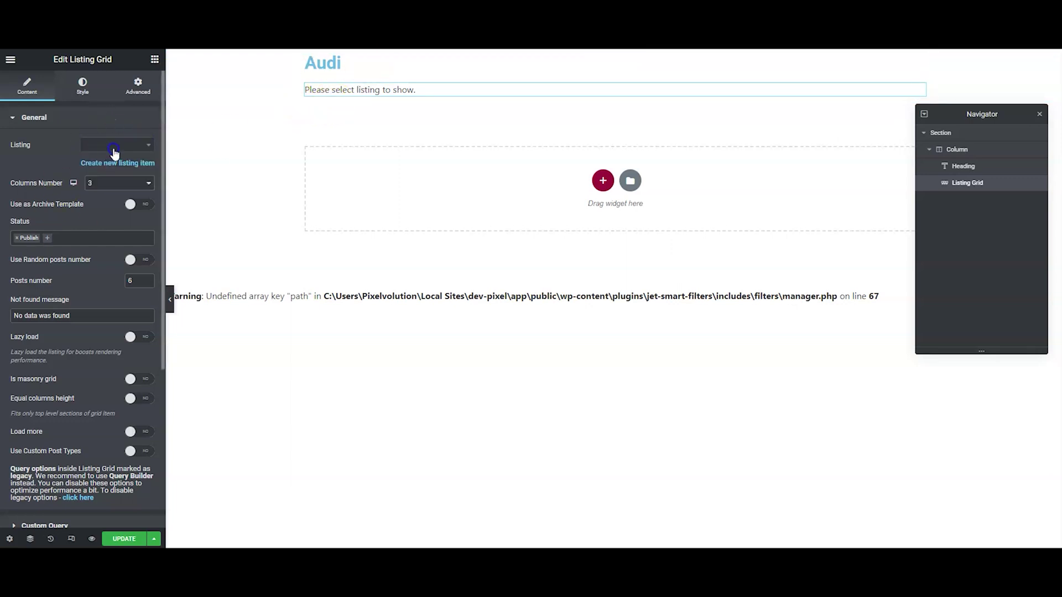
{"action": "left_click", "coordinate": [111, 145]}
{"action": "type", "text": "ve"}
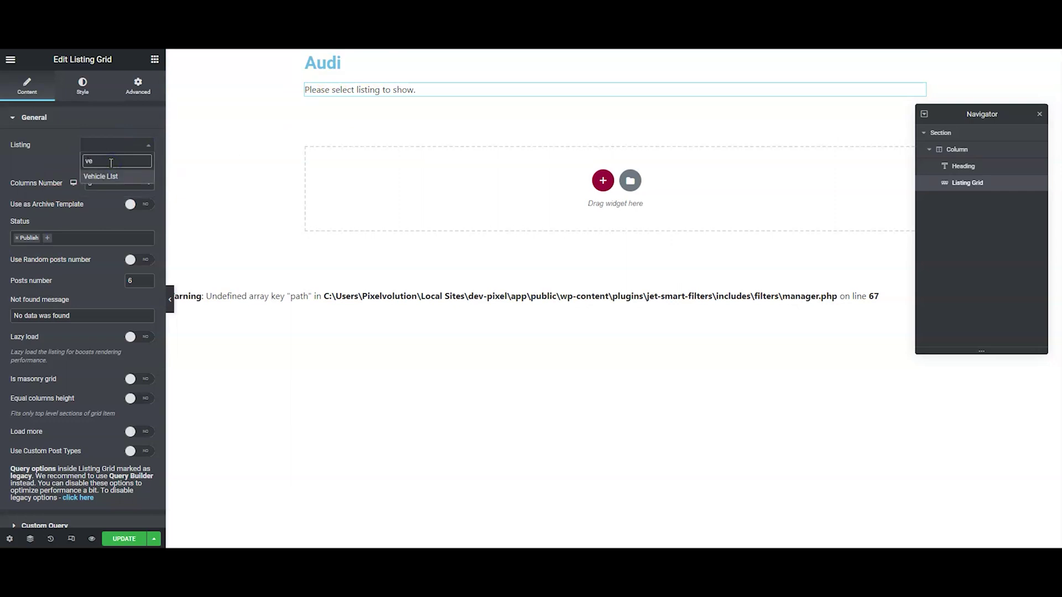
{"action": "left_click", "coordinate": [99, 176]}
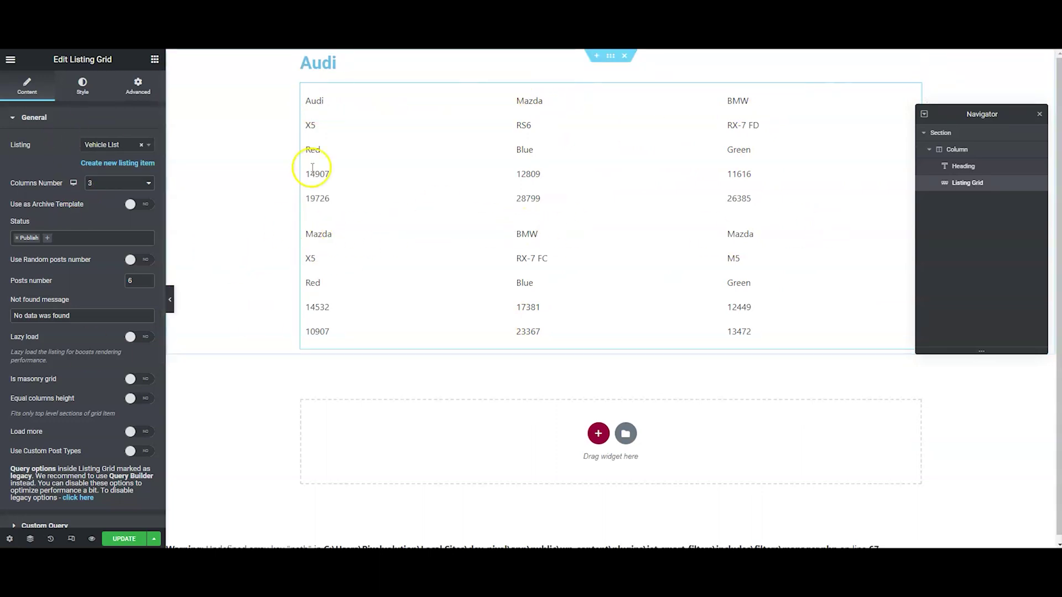
- Set the listing grid's posts number to 20 and check the vehicles it lists
{"action": "double_click", "coordinate": [132, 280]}
{"action": "type", "text": "20"}
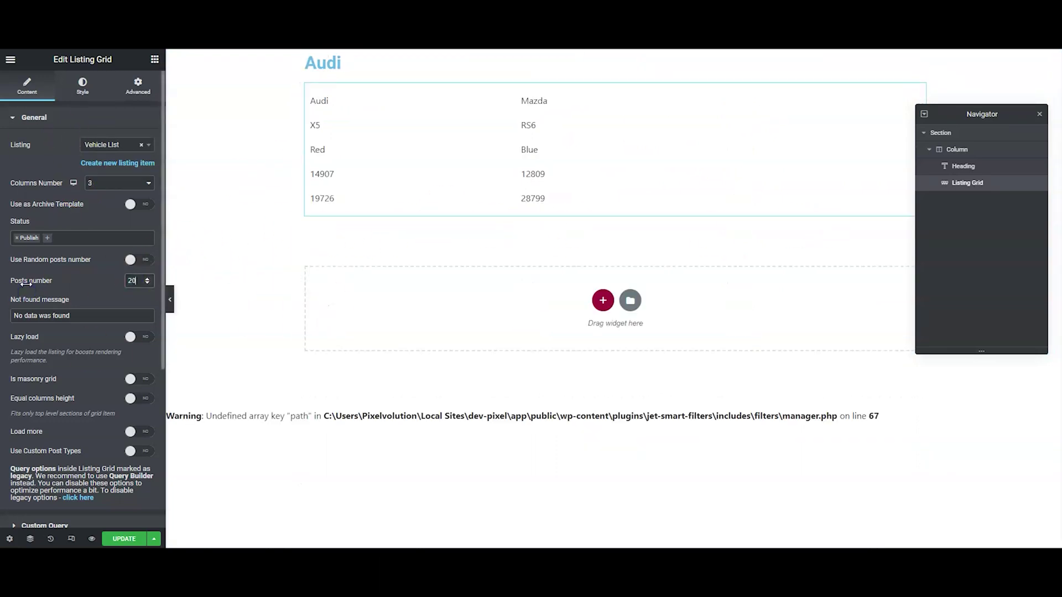
{"action": "scroll", "coordinate": [770, 479], "scroll_direction": "down", "scroll_amount": 10}
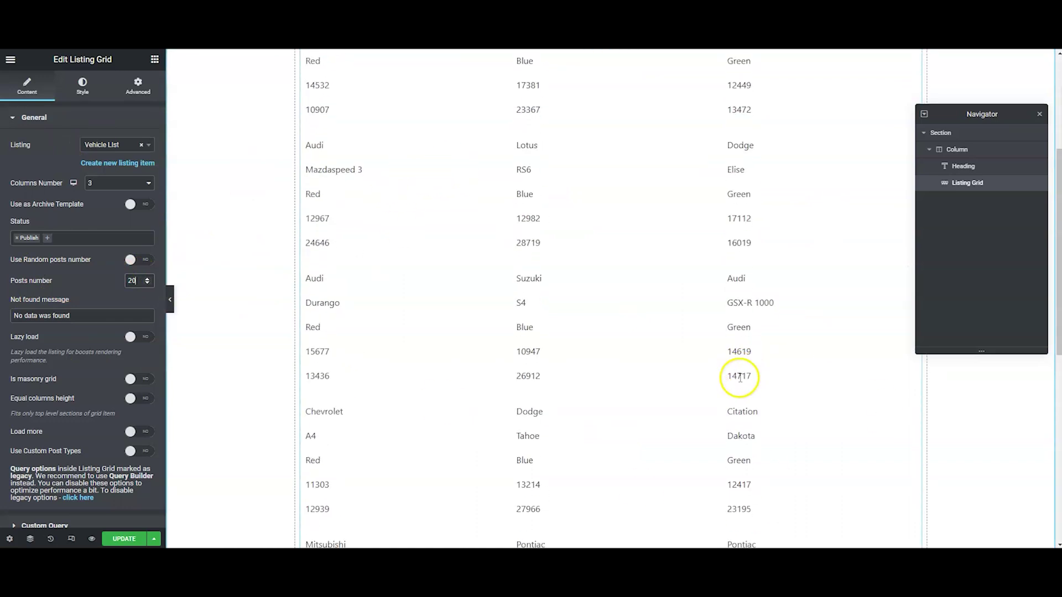
- Open the listing grid's Content Types Query settings and set the status to Publish
{"action": "scroll", "coordinate": [63, 317], "scroll_direction": "down", "scroll_amount": 4}
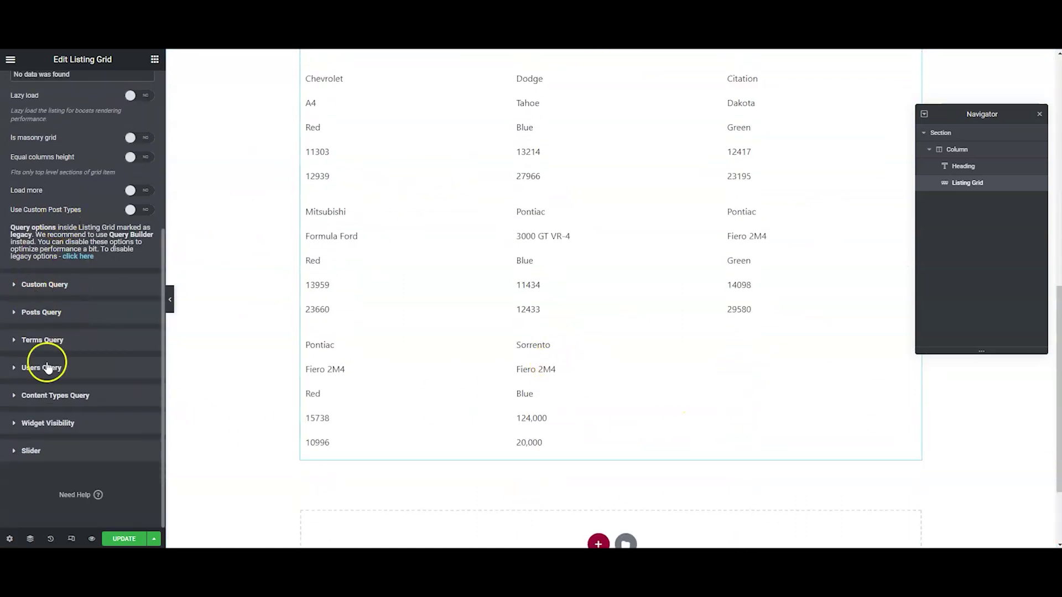
{"action": "left_click", "coordinate": [69, 396]}
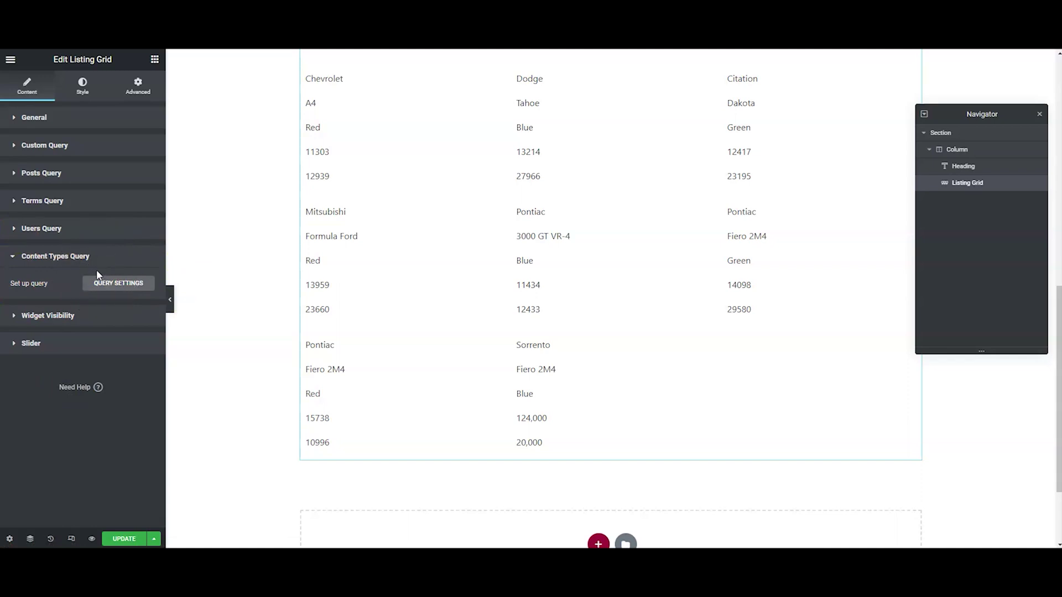
{"action": "left_click", "coordinate": [111, 285]}
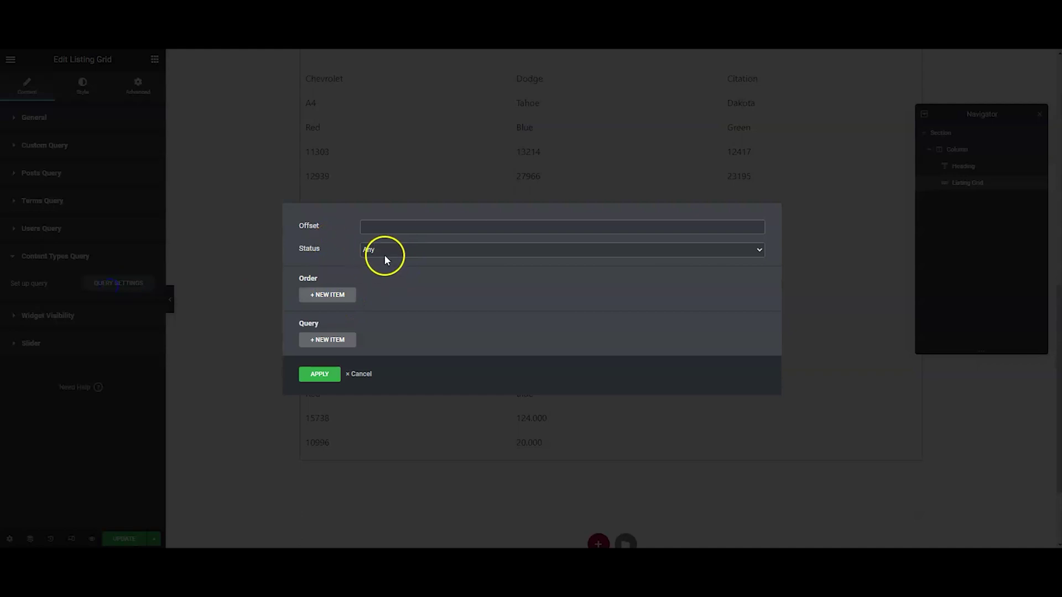
{"action": "left_click", "coordinate": [406, 248]}
{"action": "left_click", "coordinate": [390, 269]}
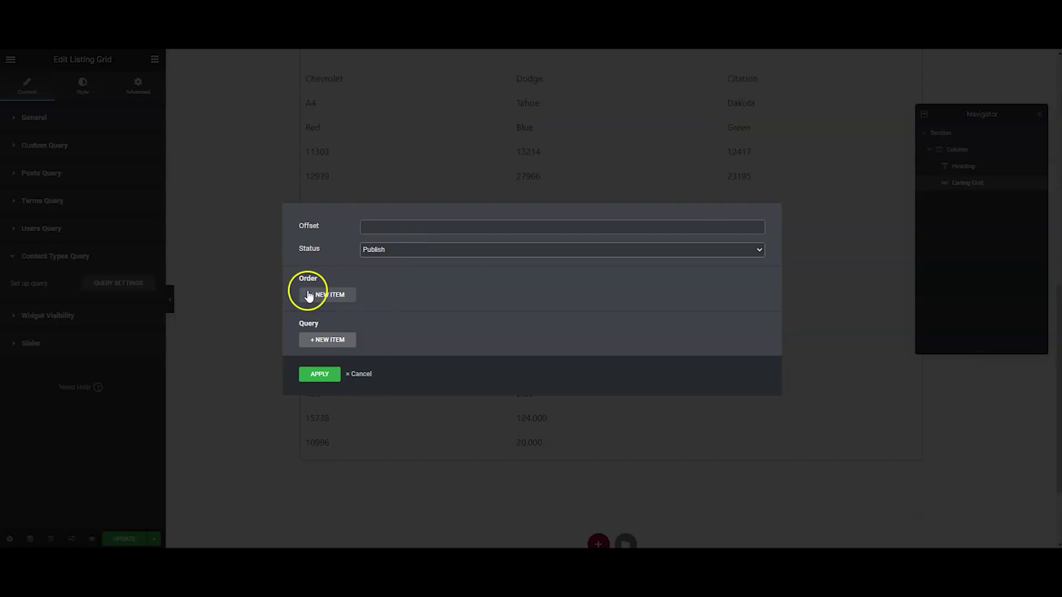
- Add a query condition on the Make field with the Equal operator, reviewing the available operators
{"action": "left_click", "coordinate": [321, 340]}
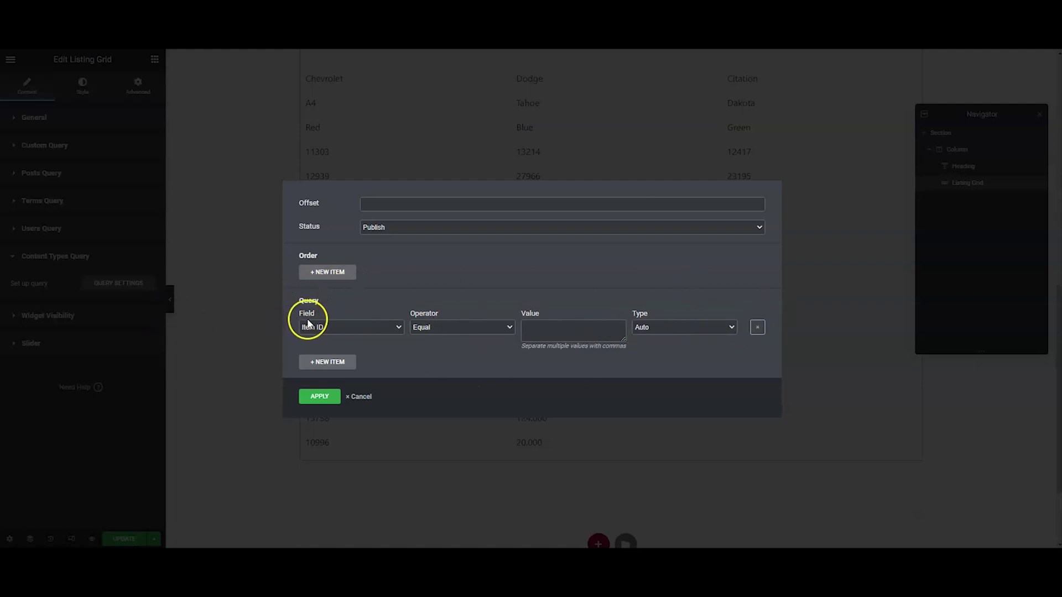
{"action": "left_click", "coordinate": [389, 328]}
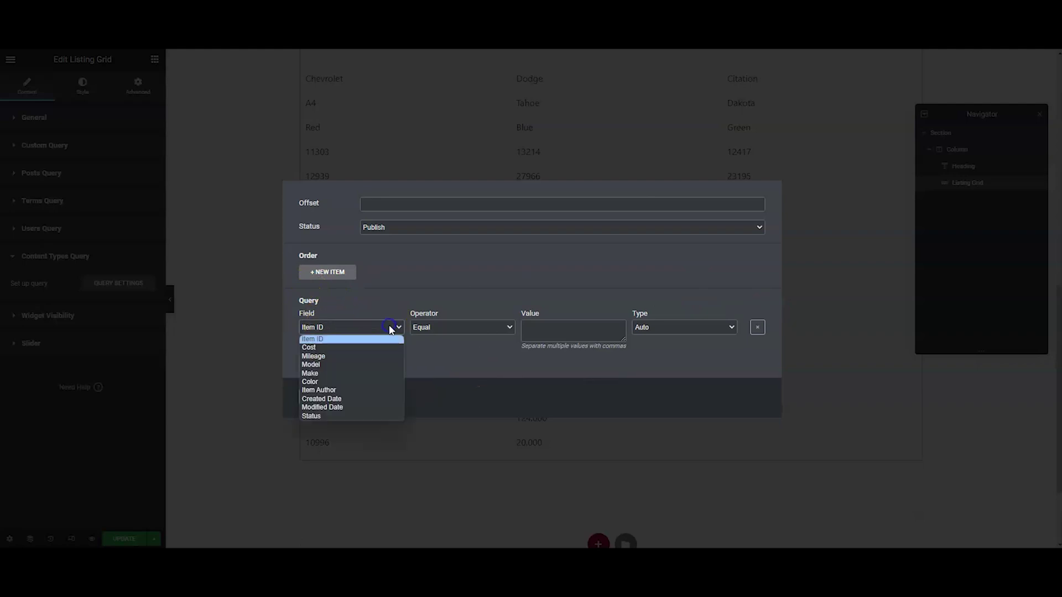
{"action": "left_click", "coordinate": [379, 373]}
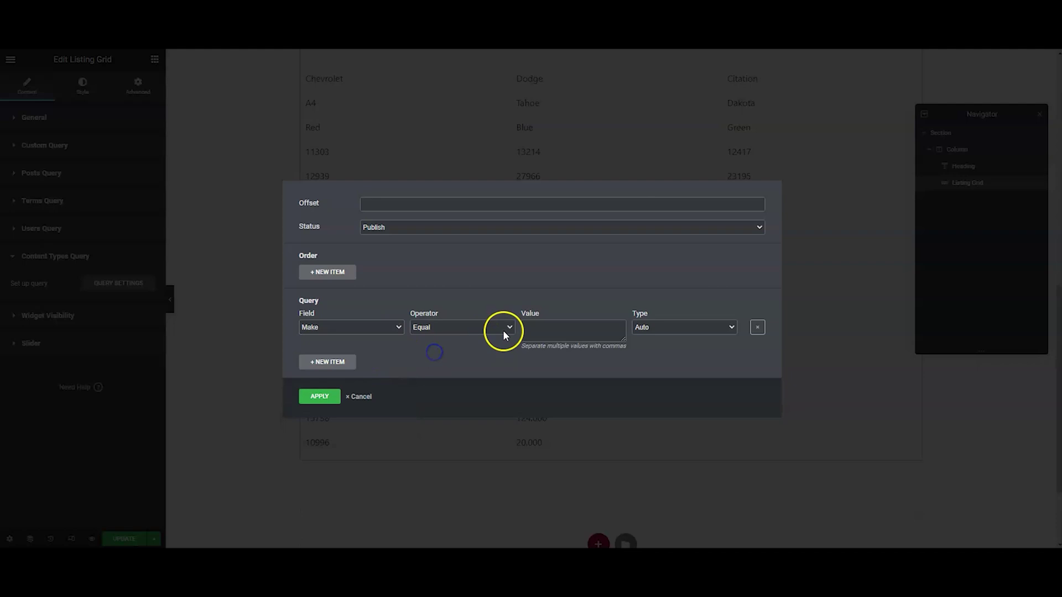
{"action": "left_click", "coordinate": [460, 327]}
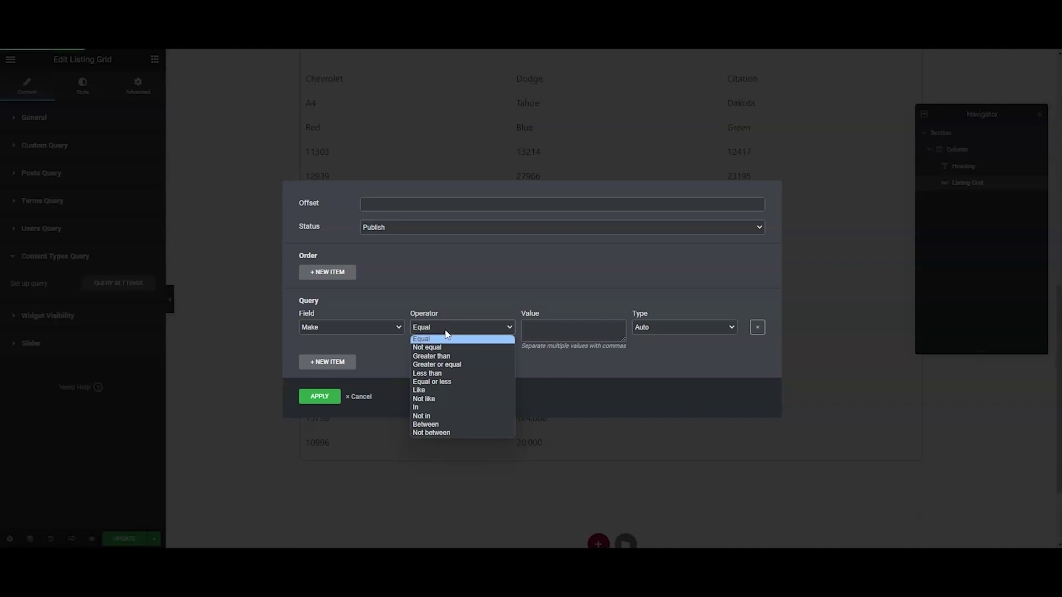
{"action": "left_click", "coordinate": [417, 399]}
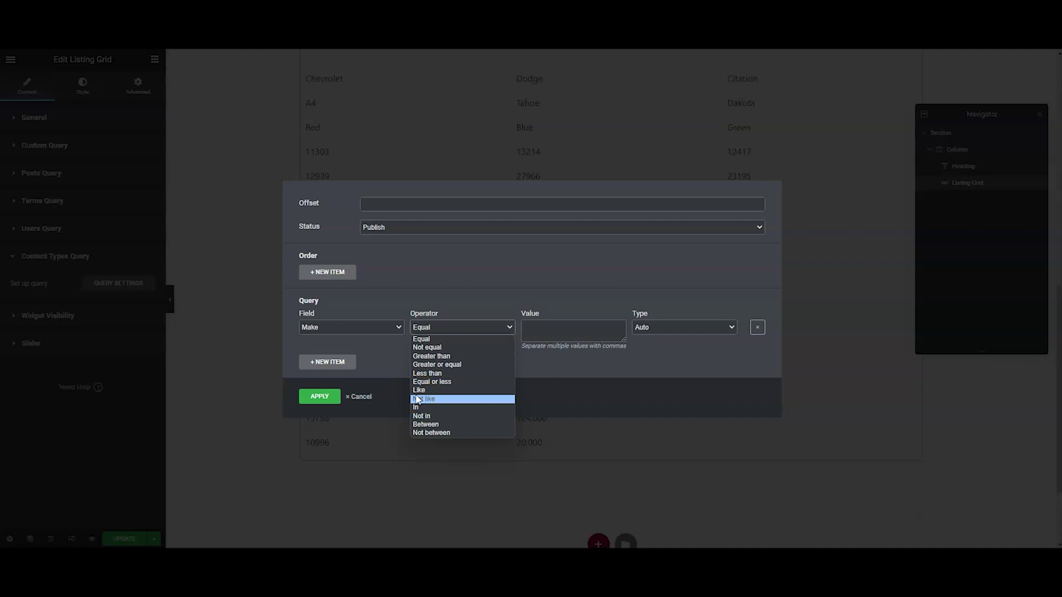
{"action": "left_click", "coordinate": [492, 327]}
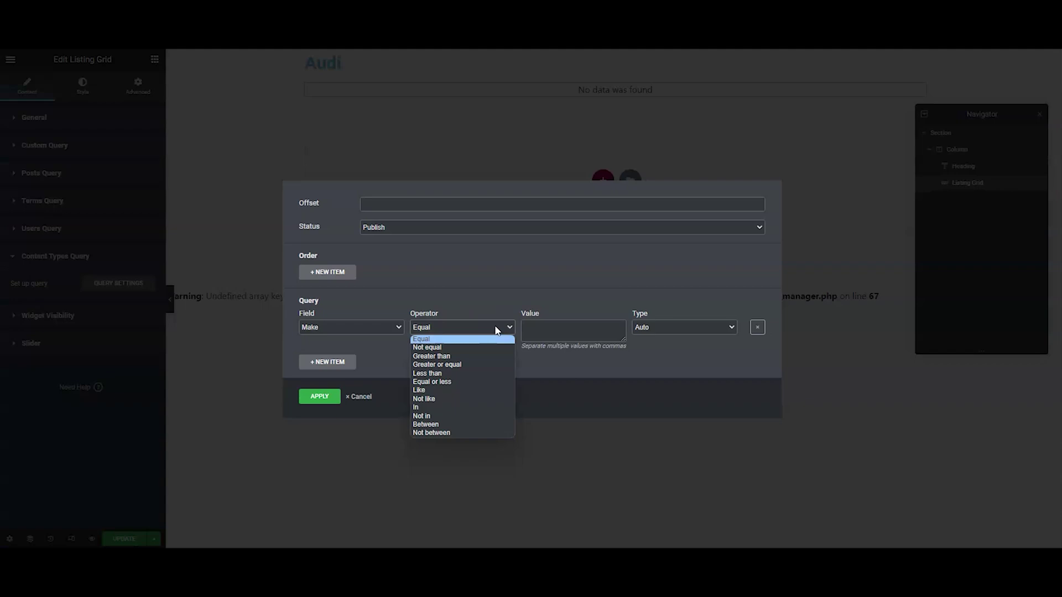
{"action": "left_click", "coordinate": [486, 326]}
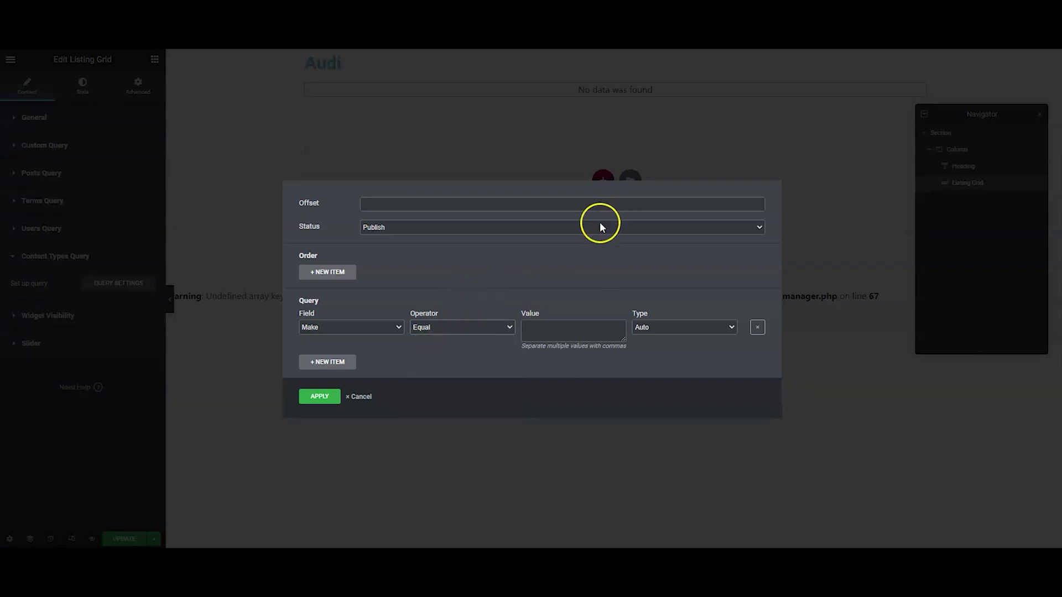
- Switch to the JetEngine macros documentation and read the Macros for CCT section on %current_field|field_key%
{"action": "left_click", "coordinate": [109, 49]}
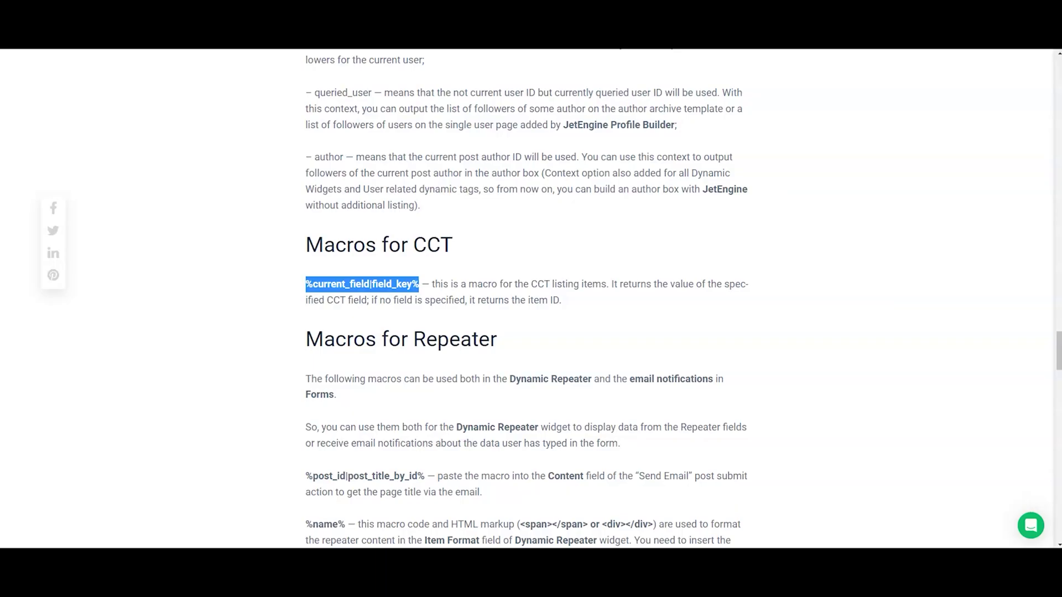
{"action": "left_click", "coordinate": [149, 210]}
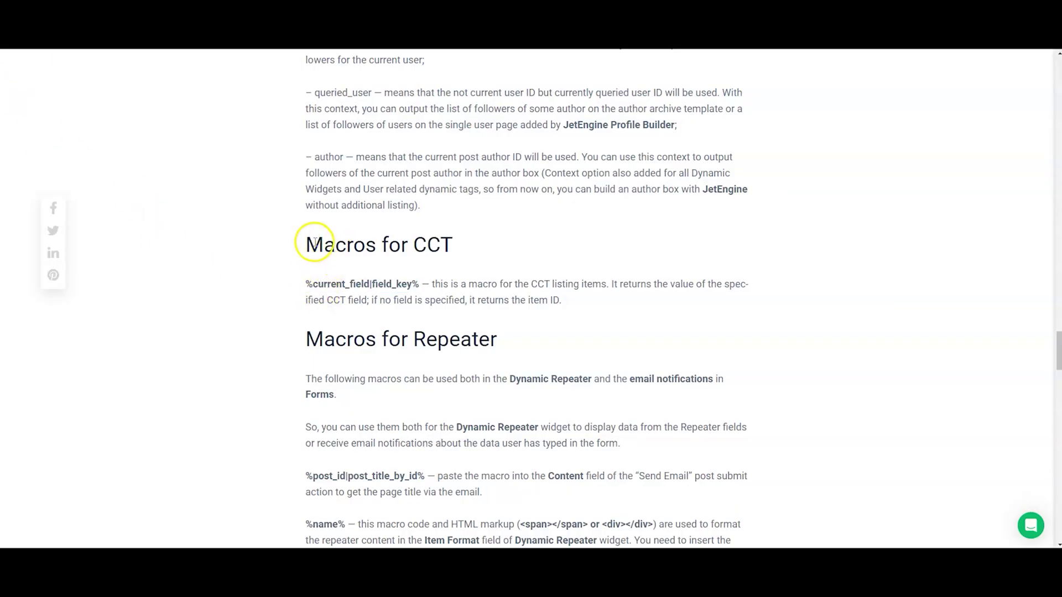
{"action": "left_click_drag", "start_coordinate": [306, 244], "coordinate": [594, 303]}
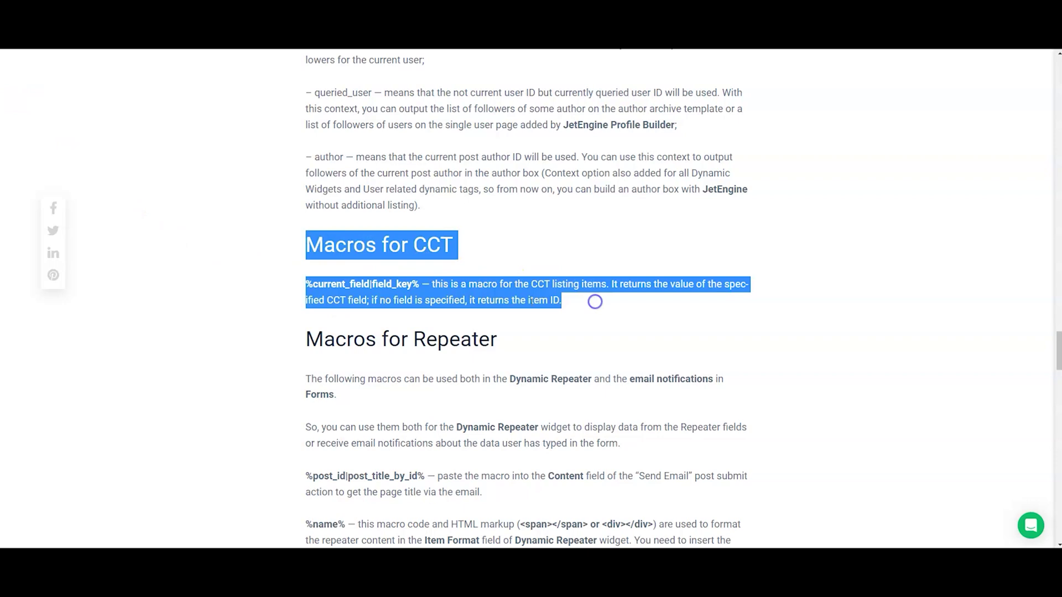
{"action": "left_click", "coordinate": [357, 286]}
- Examine the documentation's general post macros, including %current_terms%, %current_tags%, %current_id% and %title%
{"action": "scroll", "coordinate": [301, 313], "scroll_direction": "up", "scroll_amount": 10}
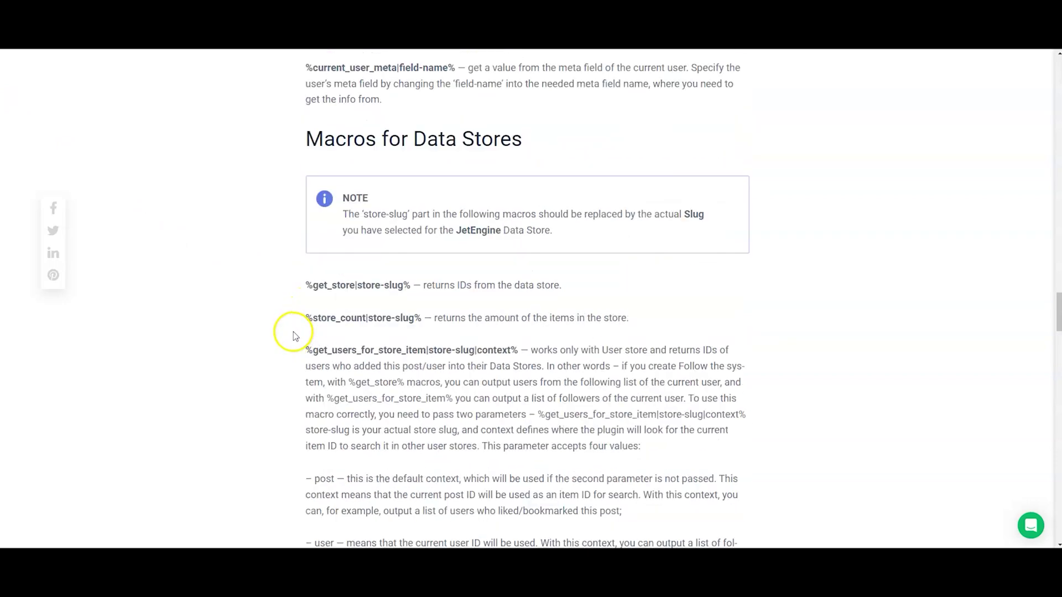
{"action": "scroll", "coordinate": [309, 325], "scroll_direction": "up", "scroll_amount": 4}
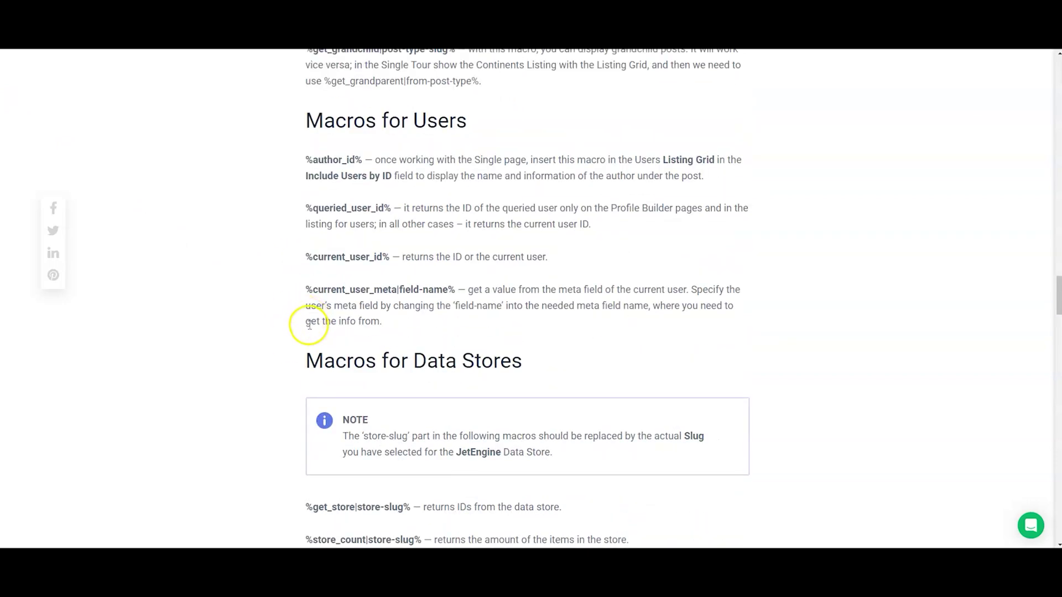
{"action": "scroll", "coordinate": [301, 343], "scroll_direction": "up", "scroll_amount": 3}
{"action": "scroll", "coordinate": [332, 376], "scroll_direction": "up", "scroll_amount": 5}
{"action": "scroll", "coordinate": [311, 390], "scroll_direction": "up", "scroll_amount": 12}
{"action": "scroll", "coordinate": [308, 395], "scroll_direction": "up", "scroll_amount": 12}
{"action": "scroll", "coordinate": [308, 397], "scroll_direction": "down", "scroll_amount": 6}
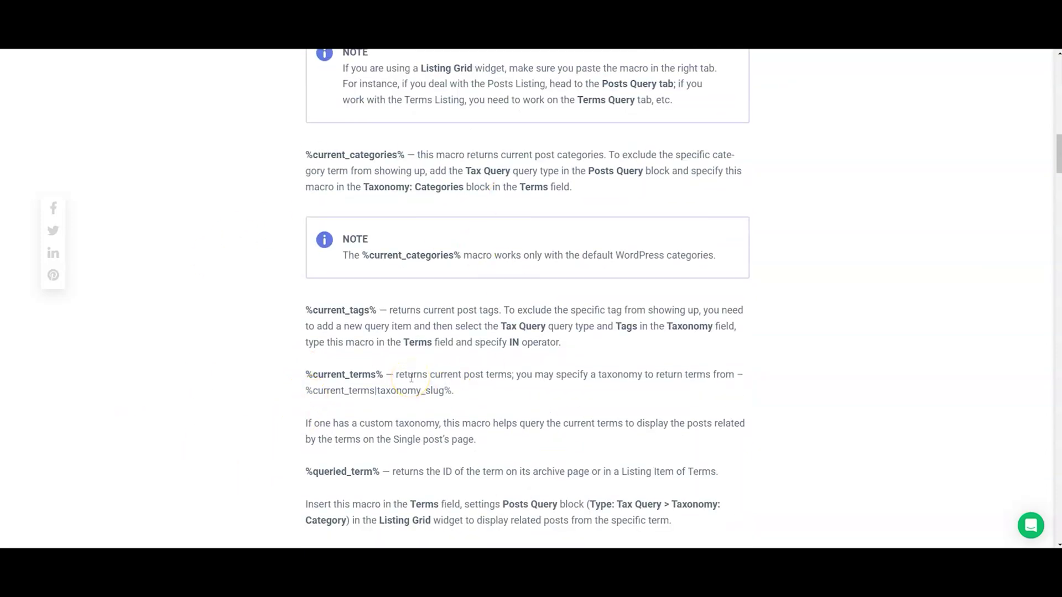
{"action": "scroll", "coordinate": [387, 277], "scroll_direction": "down", "scroll_amount": 4}
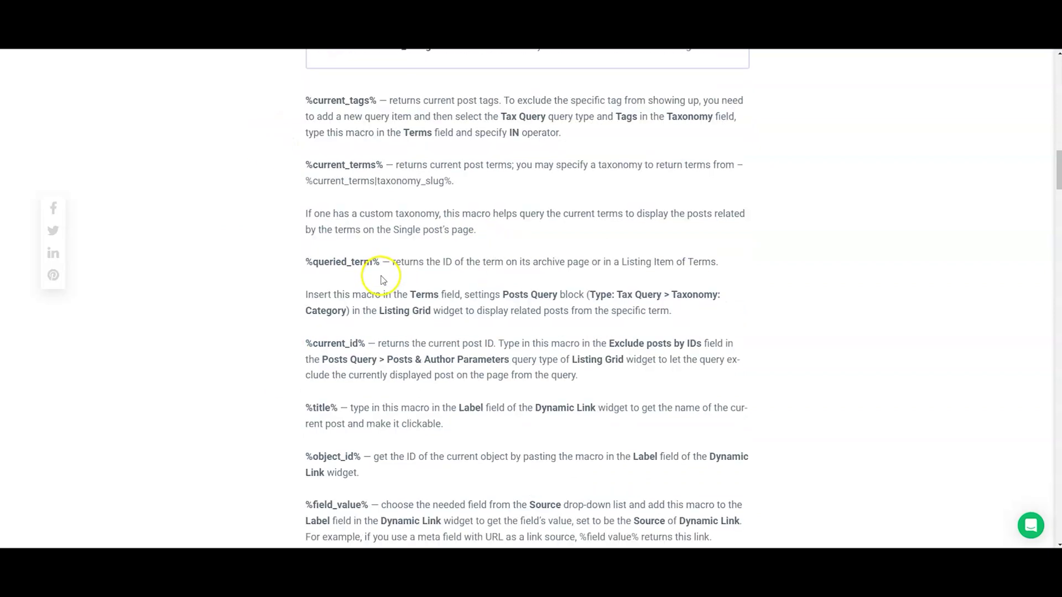
{"action": "scroll", "coordinate": [381, 279], "scroll_direction": "down", "scroll_amount": 1}
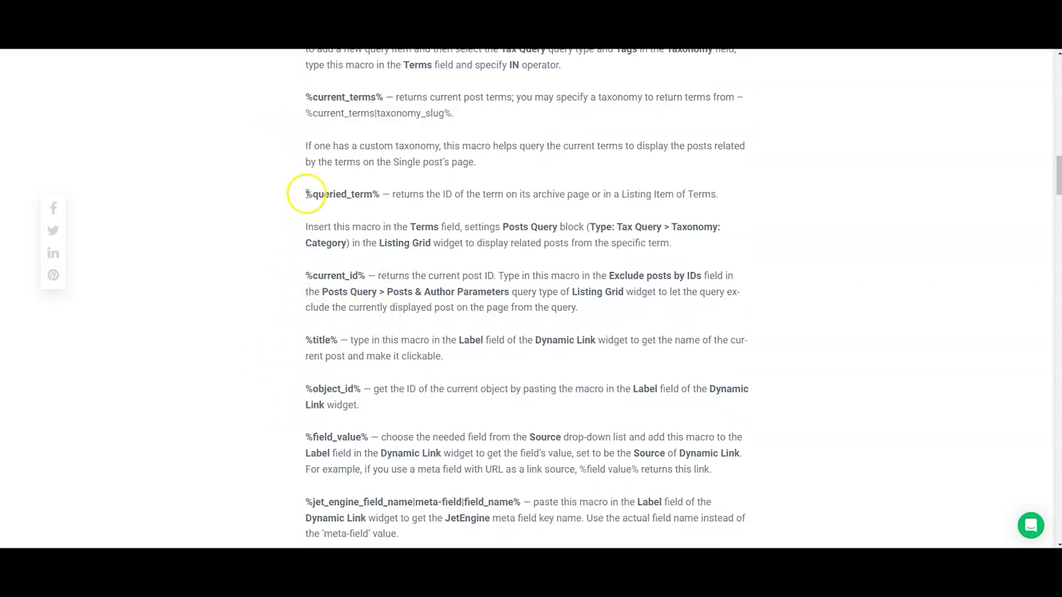
{"action": "scroll", "coordinate": [282, 204], "scroll_direction": "up", "scroll_amount": 3}
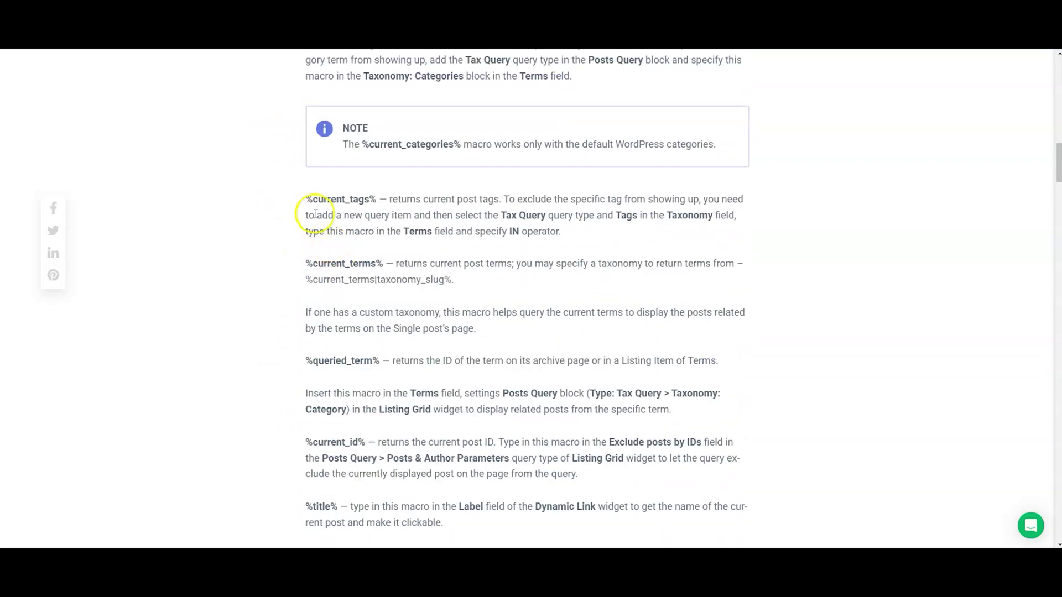
{"action": "left_click_drag", "start_coordinate": [304, 263], "coordinate": [381, 263]}
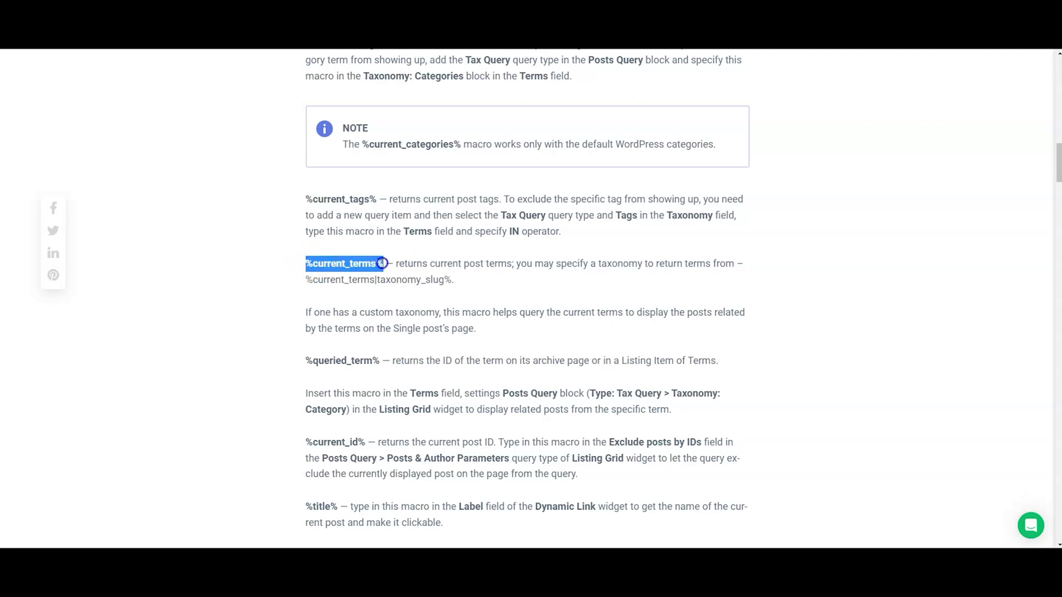
{"action": "left_click", "coordinate": [258, 270]}
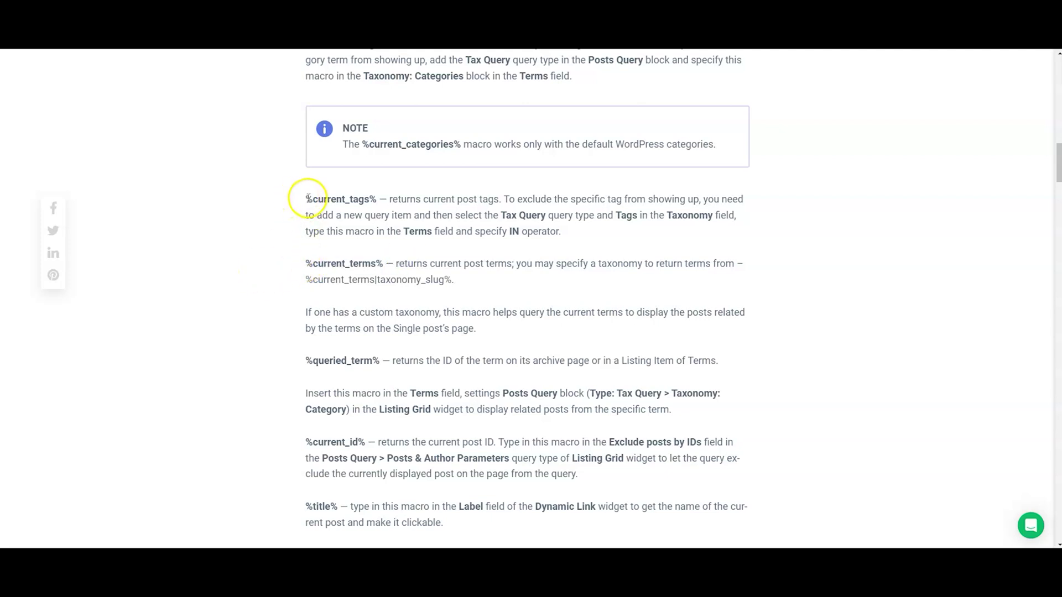
{"action": "left_click_drag", "start_coordinate": [306, 198], "coordinate": [376, 199]}
{"action": "left_click", "coordinate": [276, 281]}
{"action": "scroll", "coordinate": [293, 315], "scroll_direction": "down", "scroll_amount": 2}
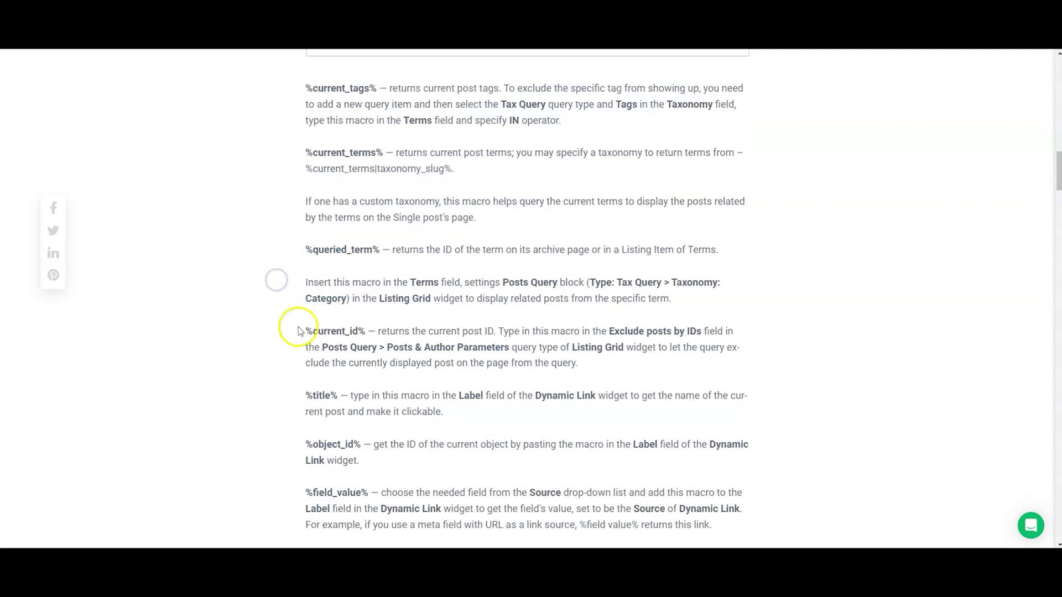
{"action": "left_click_drag", "start_coordinate": [305, 331], "coordinate": [365, 326]}
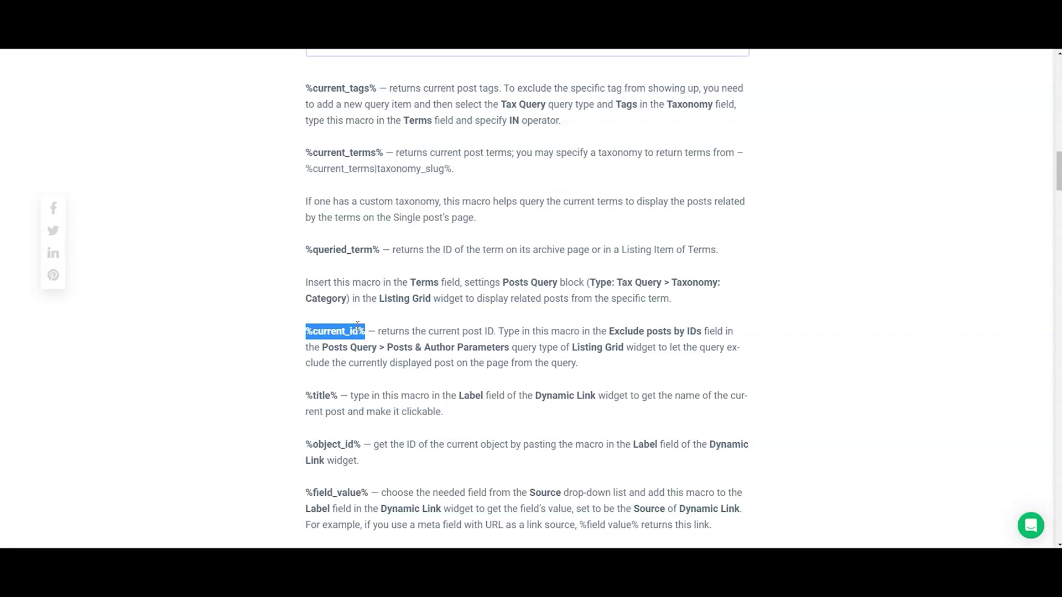
{"action": "left_click_drag", "start_coordinate": [306, 396], "coordinate": [339, 396]}
{"action": "left_click", "coordinate": [292, 383]}
- Examine the meta field macros and the date macros %today% and %str_to_time|datetime-string%, continuing to the Macros for Data Stores section
{"action": "scroll", "coordinate": [296, 393], "scroll_direction": "down", "scroll_amount": 3}
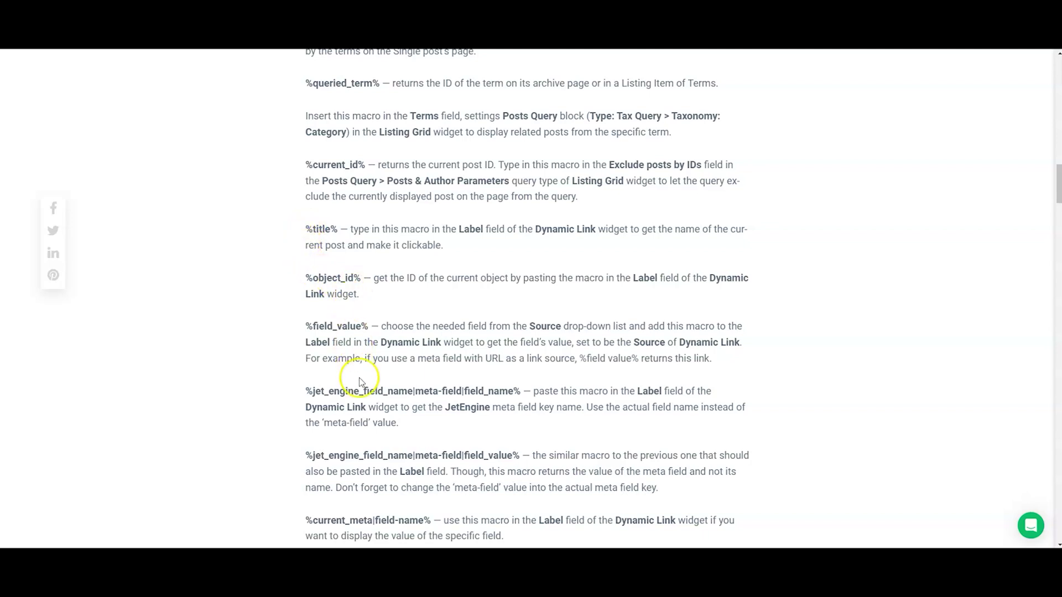
{"action": "scroll", "coordinate": [303, 471], "scroll_direction": "down", "scroll_amount": 1}
{"action": "scroll", "coordinate": [303, 472], "scroll_direction": "down", "scroll_amount": 3}
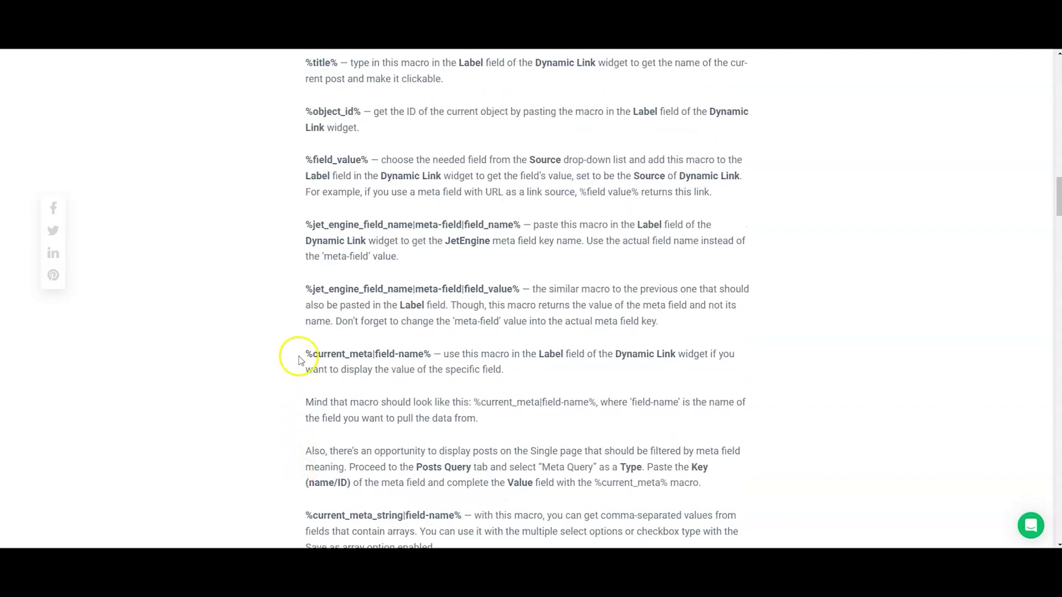
{"action": "scroll", "coordinate": [294, 366], "scroll_direction": "down", "scroll_amount": 4}
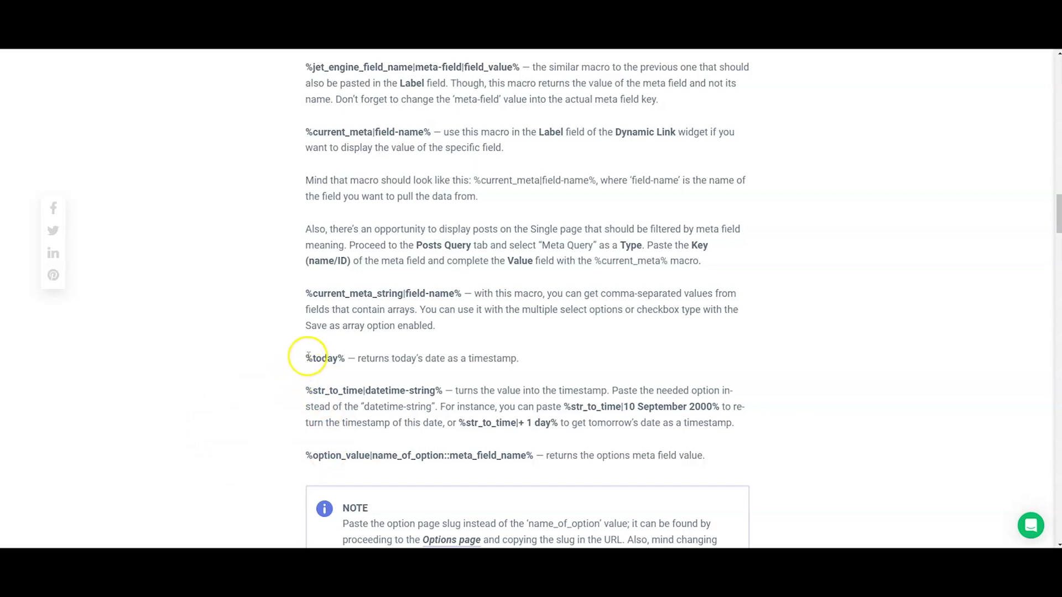
{"action": "left_click_drag", "start_coordinate": [307, 363], "coordinate": [347, 359]}
{"action": "left_click", "coordinate": [247, 358]}
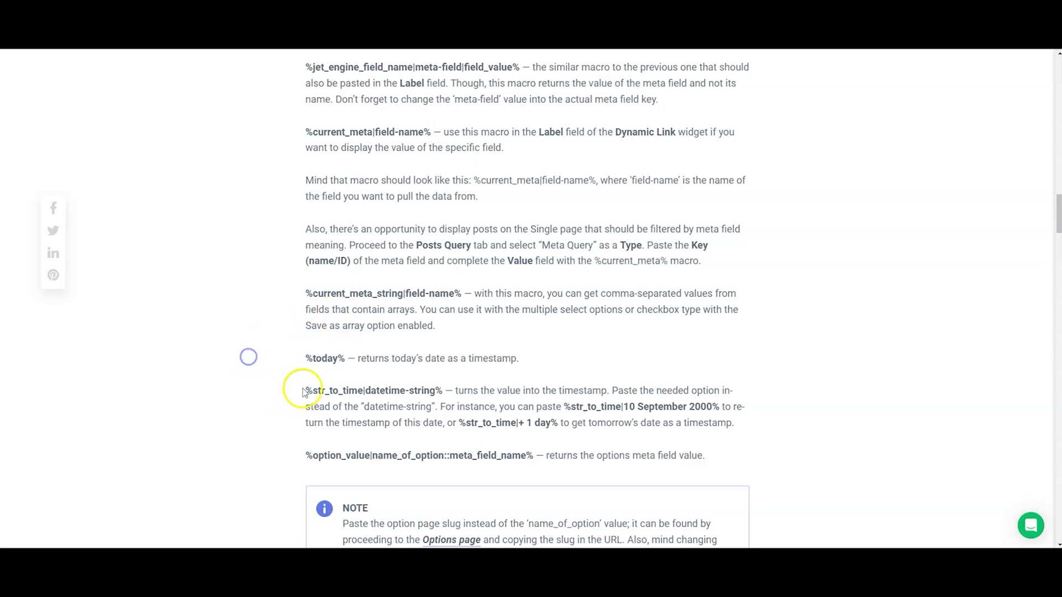
{"action": "left_click_drag", "start_coordinate": [307, 390], "coordinate": [490, 387]}
{"action": "left_click", "coordinate": [243, 412]}
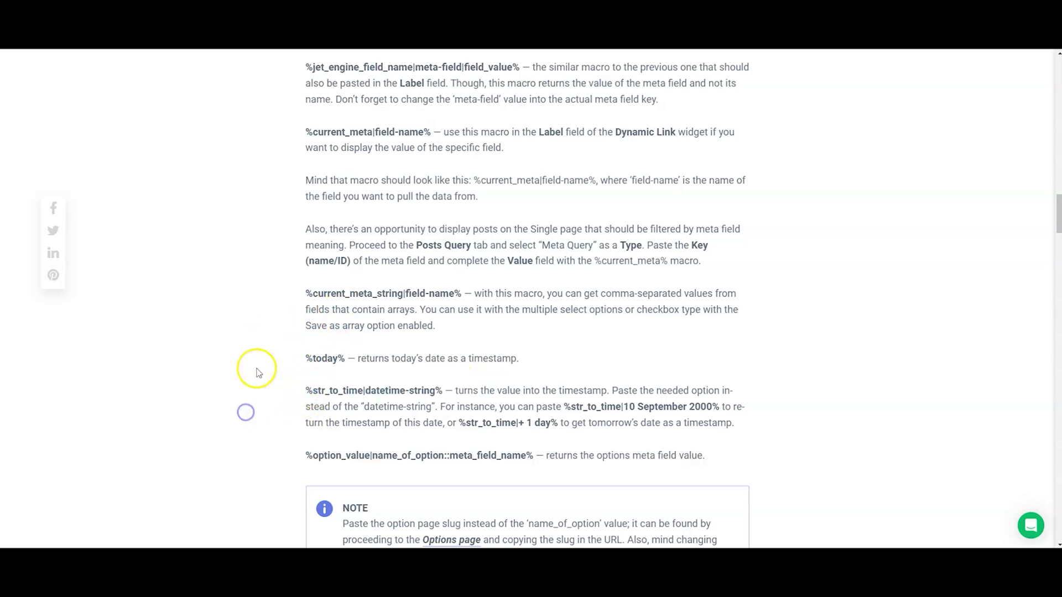
{"action": "scroll", "coordinate": [260, 376], "scroll_direction": "down", "scroll_amount": 2}
{"action": "scroll", "coordinate": [259, 376], "scroll_direction": "down", "scroll_amount": 20}
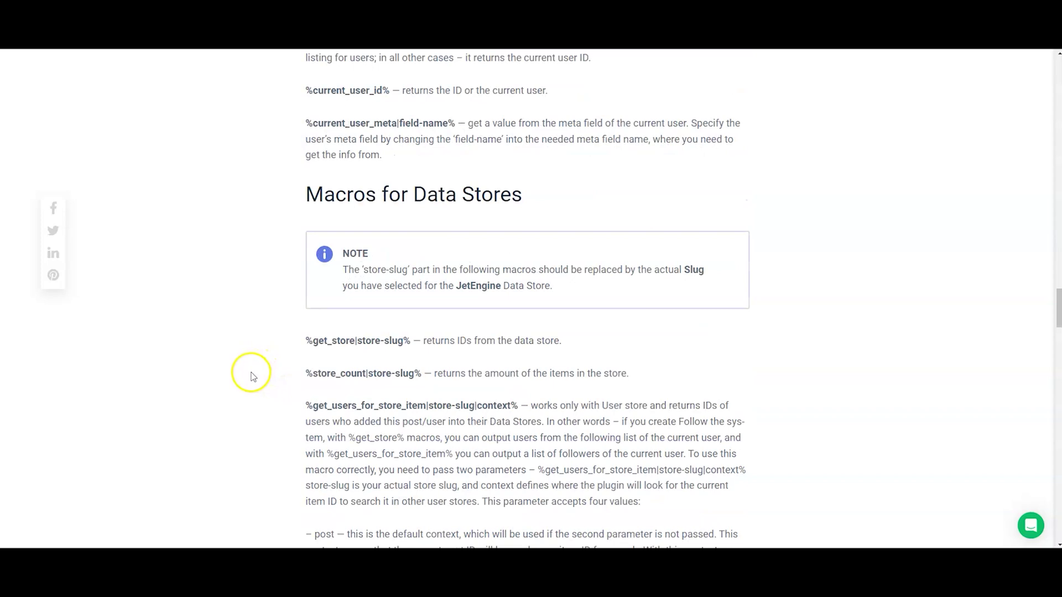
- Read the Macros for Data Stores section, including the %get_users_for_store_item|store-slug|context% parameters, continuing to Macros for CCT
{"action": "scroll", "coordinate": [254, 373], "scroll_direction": "down", "scroll_amount": 4}
{"action": "scroll", "coordinate": [265, 343], "scroll_direction": "up", "scroll_amount": 3}
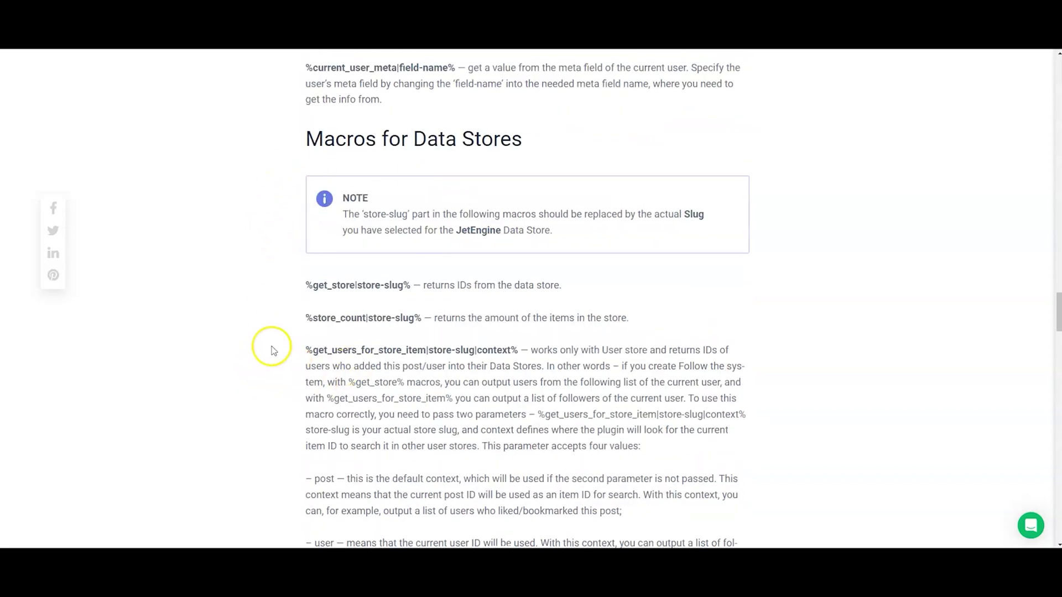
{"action": "scroll", "coordinate": [307, 310], "scroll_direction": "down", "scroll_amount": 1}
{"action": "scroll", "coordinate": [307, 309], "scroll_direction": "down", "scroll_amount": 3}
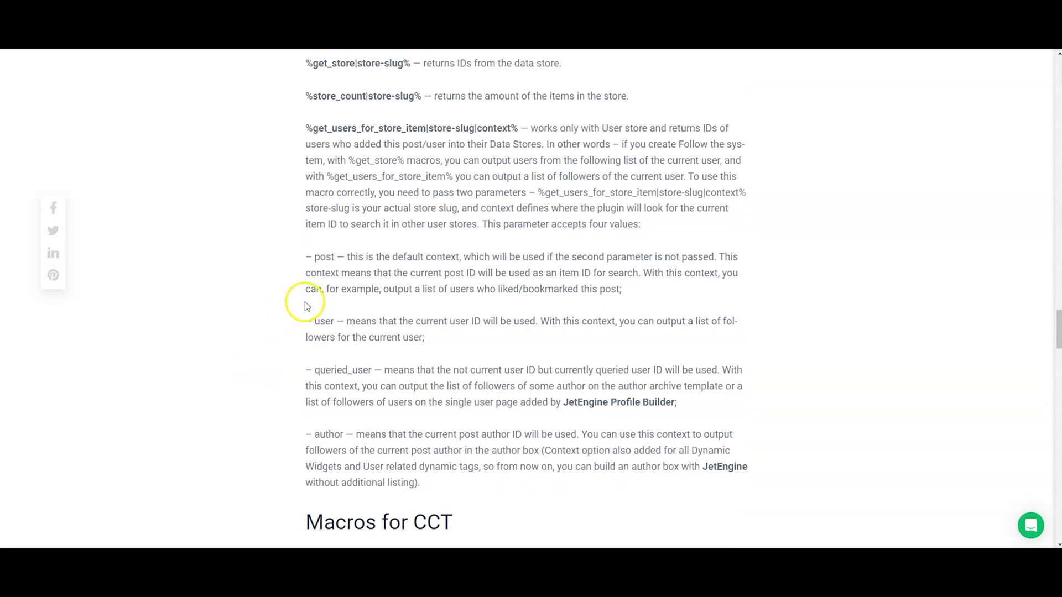
{"action": "scroll", "coordinate": [302, 184], "scroll_direction": "down", "scroll_amount": 2}
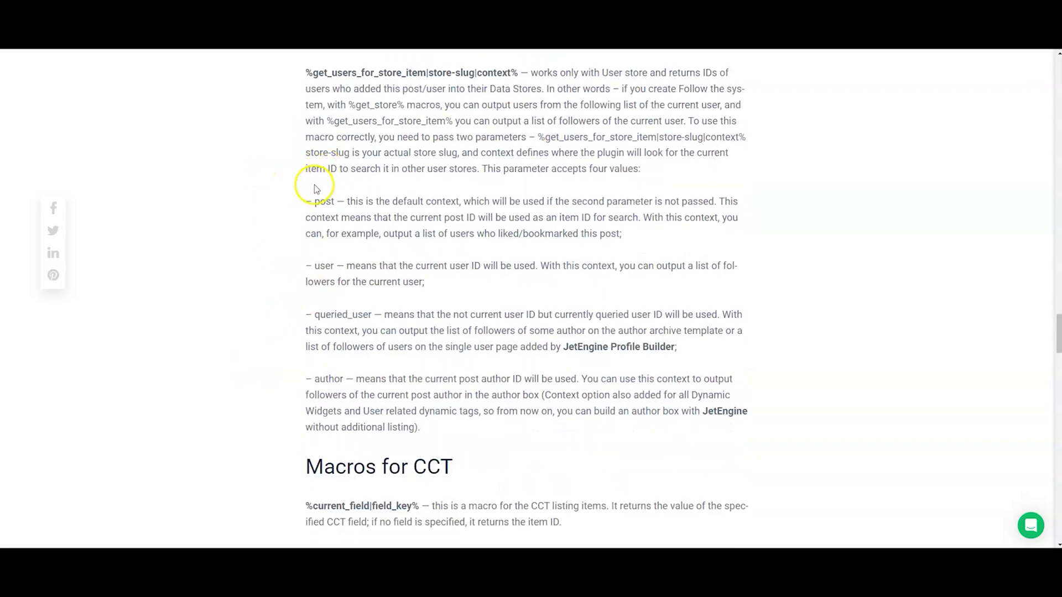
{"action": "scroll", "coordinate": [293, 196], "scroll_direction": "down", "scroll_amount": 5}
{"action": "scroll", "coordinate": [270, 200], "scroll_direction": "up", "scroll_amount": 1}
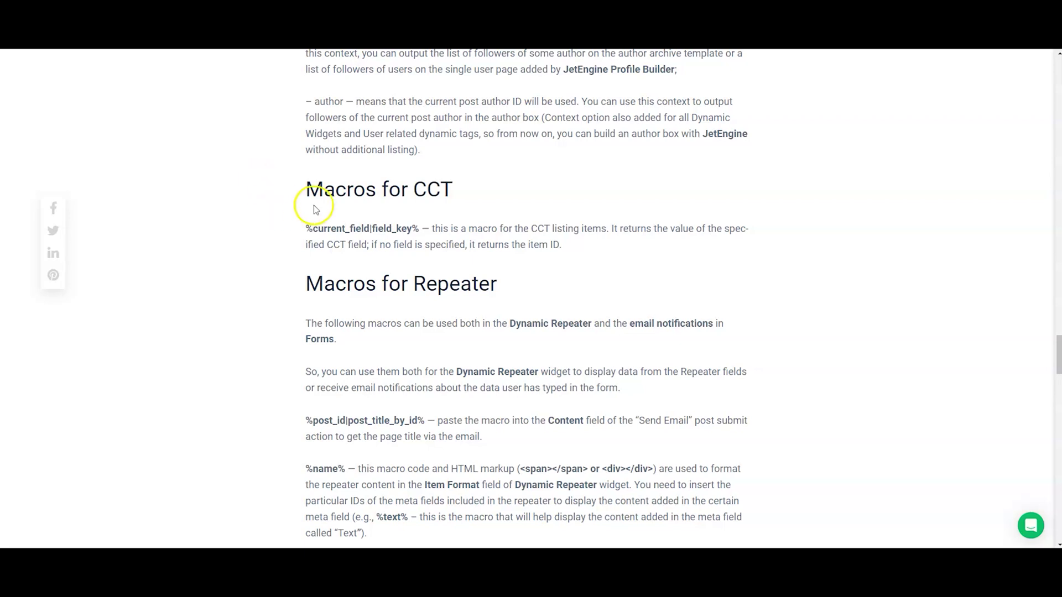
- Examine both parts of the CCT macro %current_field|field_key% and check the Make field's name in the Audi item's edit page
{"action": "left_click_drag", "start_coordinate": [306, 228], "coordinate": [420, 229]}
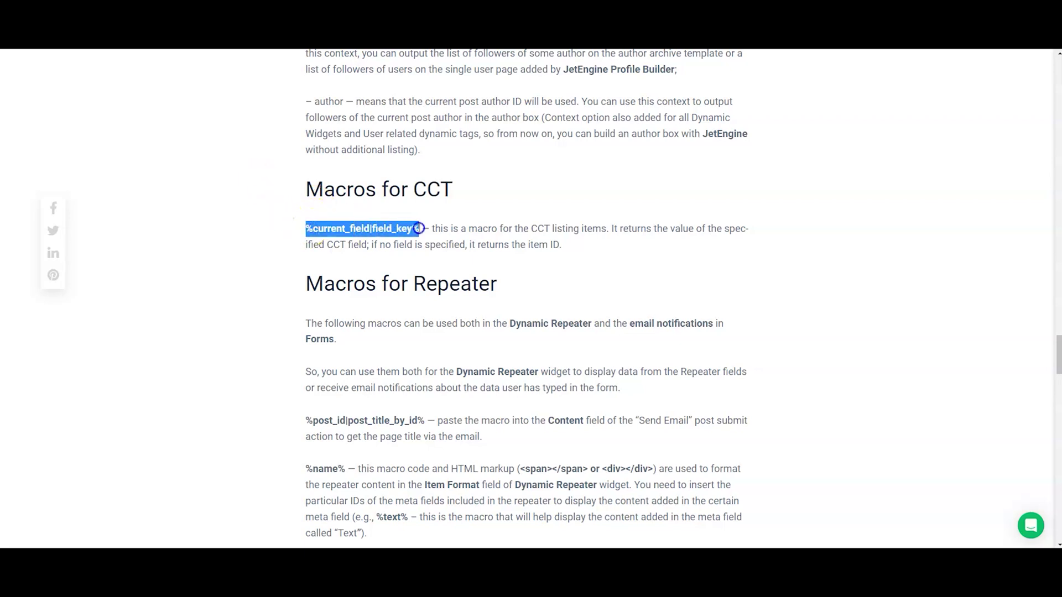
{"action": "triple_click", "coordinate": [334, 229]}
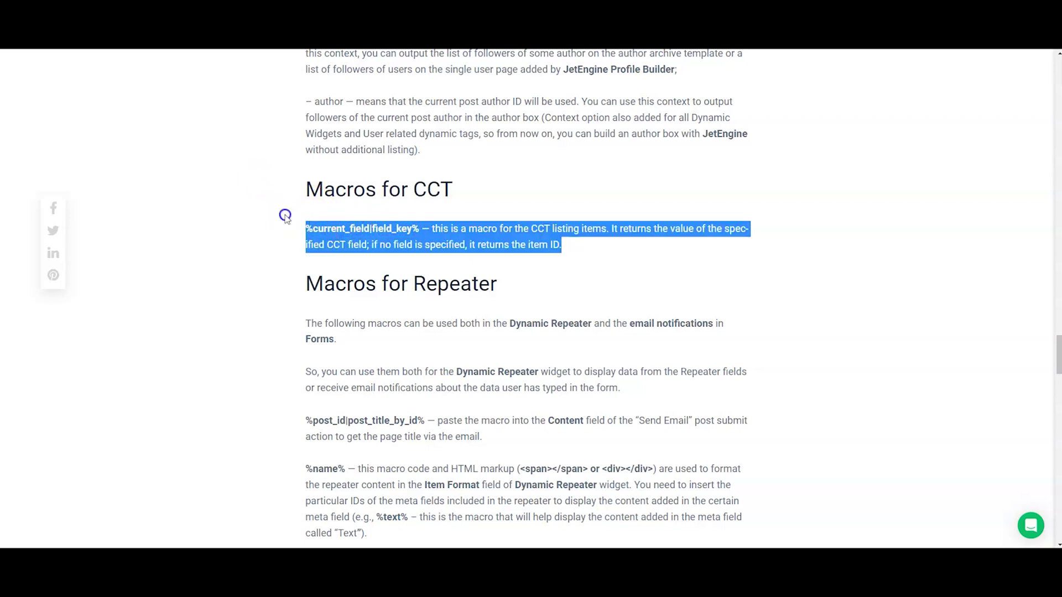
{"action": "left_click", "coordinate": [285, 215]}
{"action": "double_click", "coordinate": [335, 229]}
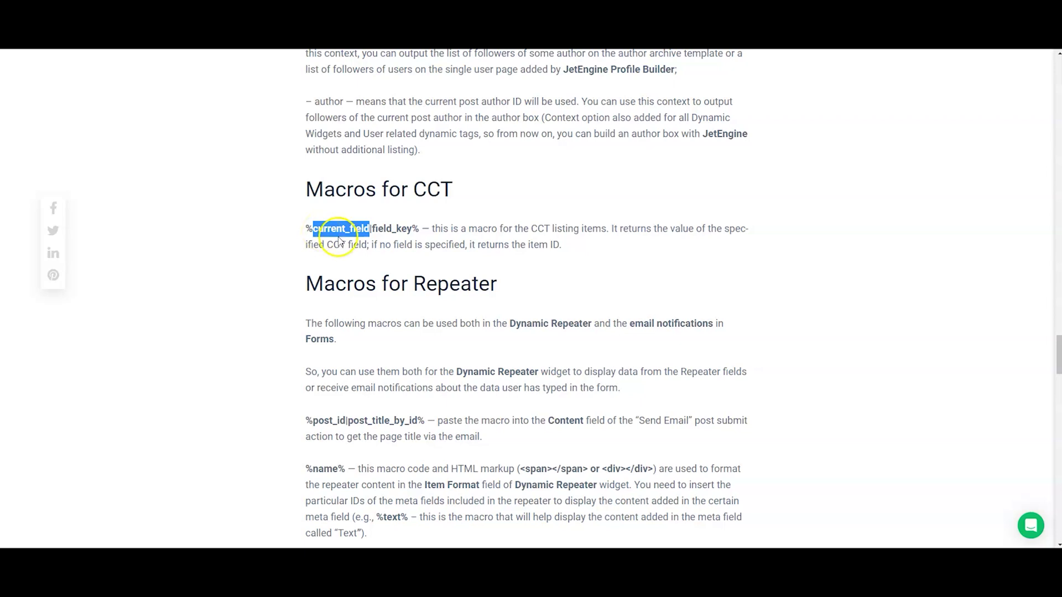
{"action": "triple_click", "coordinate": [392, 227]}
{"action": "left_click", "coordinate": [389, 228]}
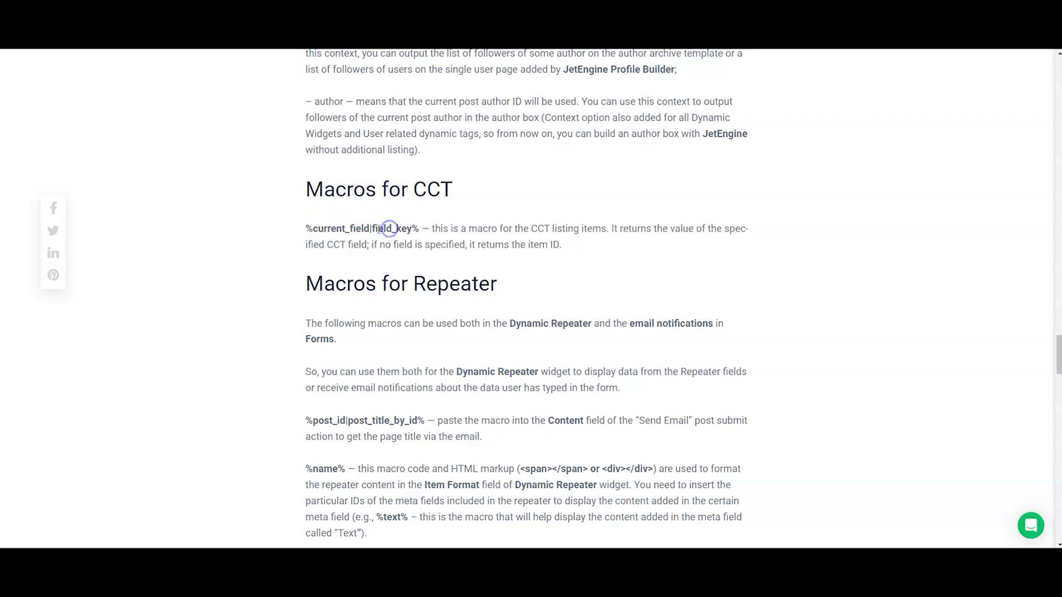
{"action": "left_click_drag", "start_coordinate": [373, 230], "coordinate": [404, 230]}
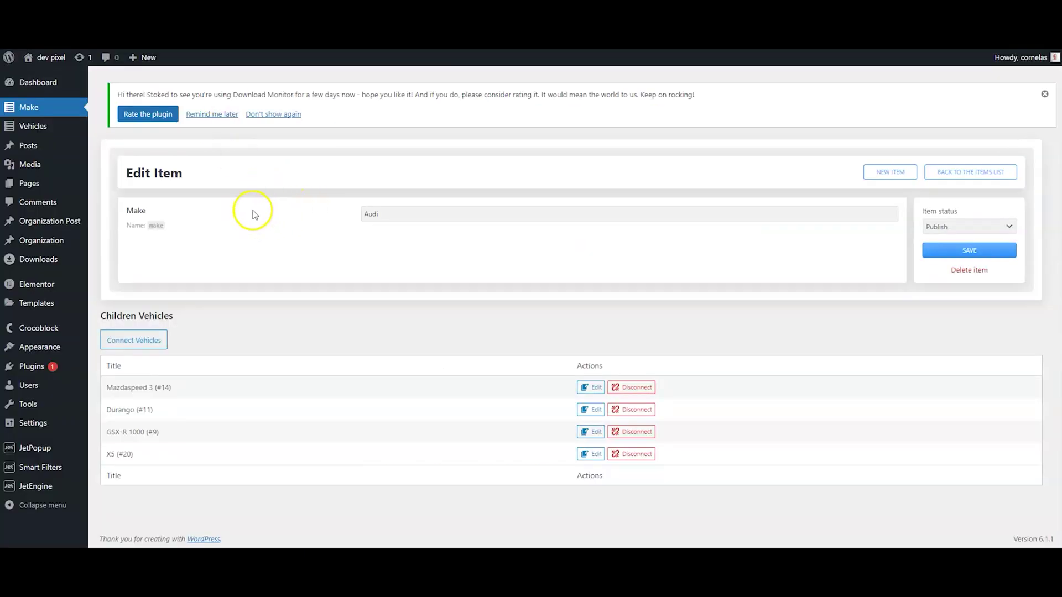
{"action": "double_click", "coordinate": [156, 225]}
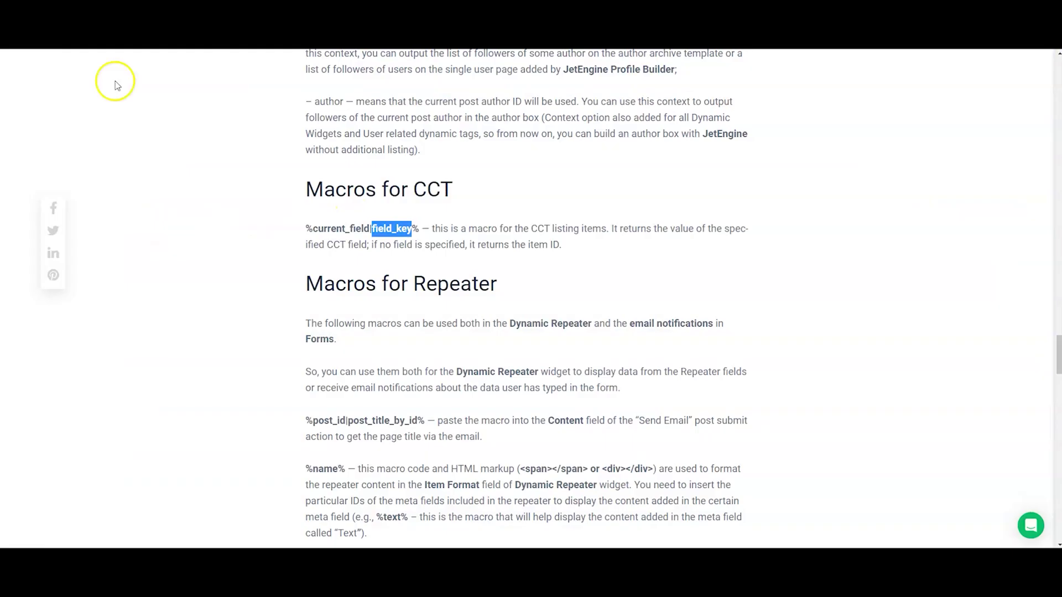
- Copy the CCT macro into the Make query condition's value and replace its field key, giving %current_field|make%
{"action": "left_click", "coordinate": [308, 228]}
{"action": "left_click_drag", "start_coordinate": [308, 228], "coordinate": [422, 233]}
{"action": "key", "text": "ctrl+c"}
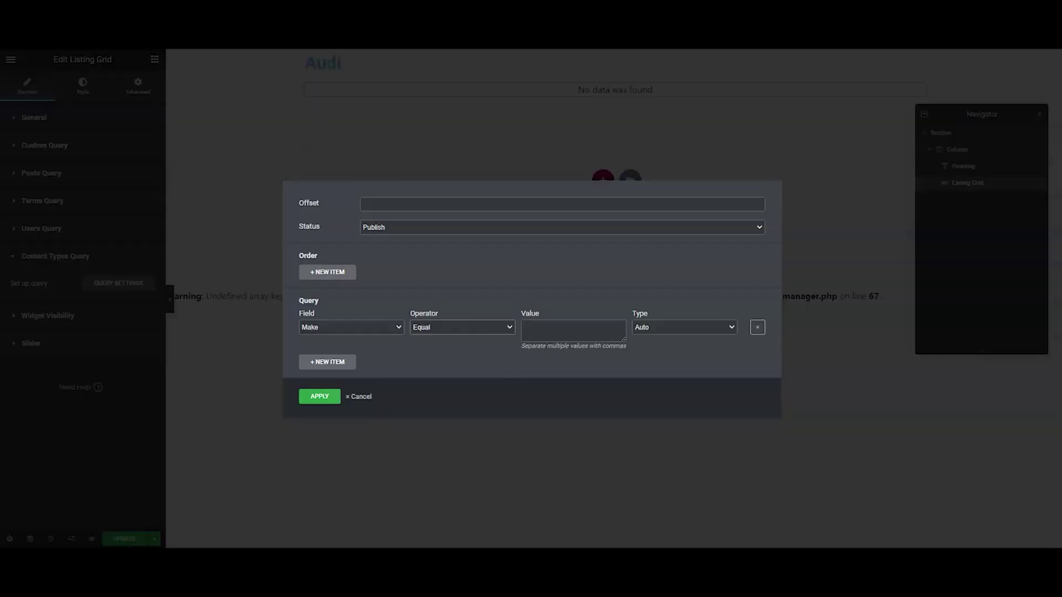
{"action": "left_click", "coordinate": [539, 331]}
{"action": "key", "text": "ctrl+v"}
{"action": "double_click", "coordinate": [590, 328]}
{"action": "type", "text": "mak"}
{"action": "left_click", "coordinate": [474, 359]}
- Set the query status to Any, apply the query settings and save the Make listing template
{"action": "left_click", "coordinate": [406, 234]}
{"action": "left_click", "coordinate": [403, 252]}
{"action": "left_click", "coordinate": [323, 396]}
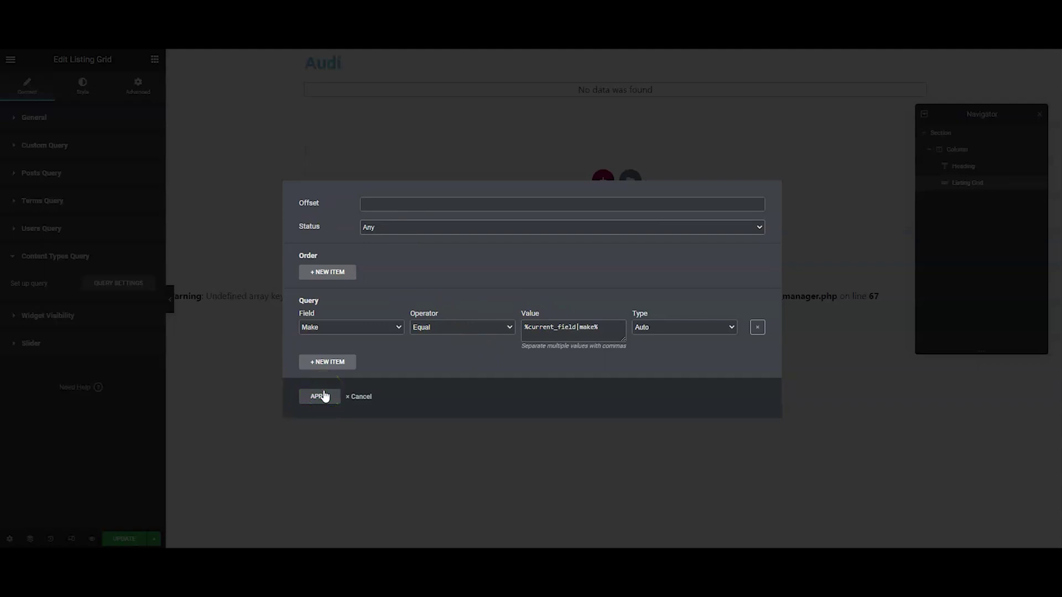
{"action": "left_click", "coordinate": [324, 396]}
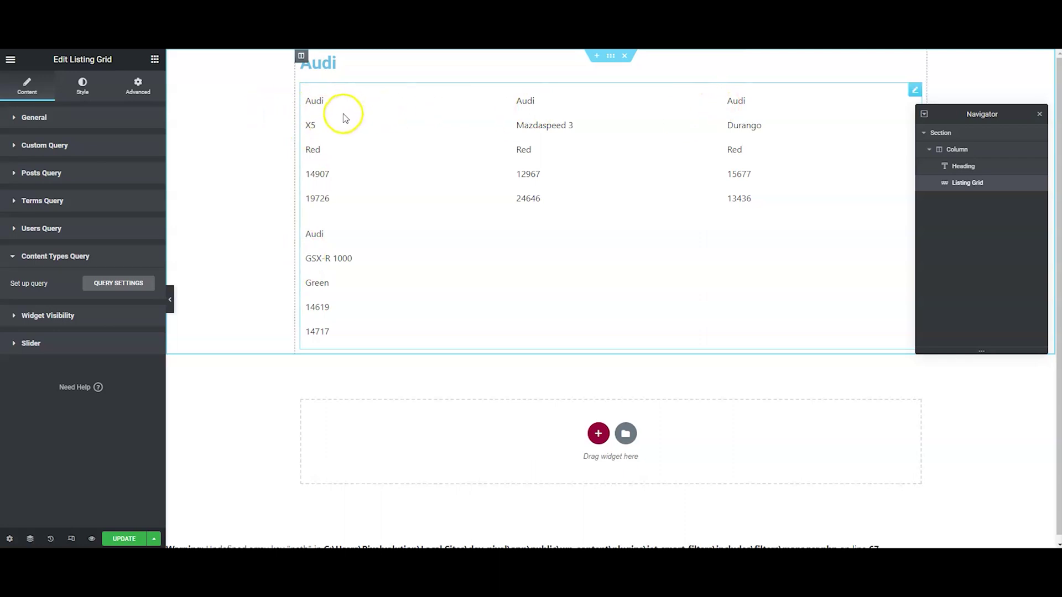
{"action": "left_click", "coordinate": [125, 540]}
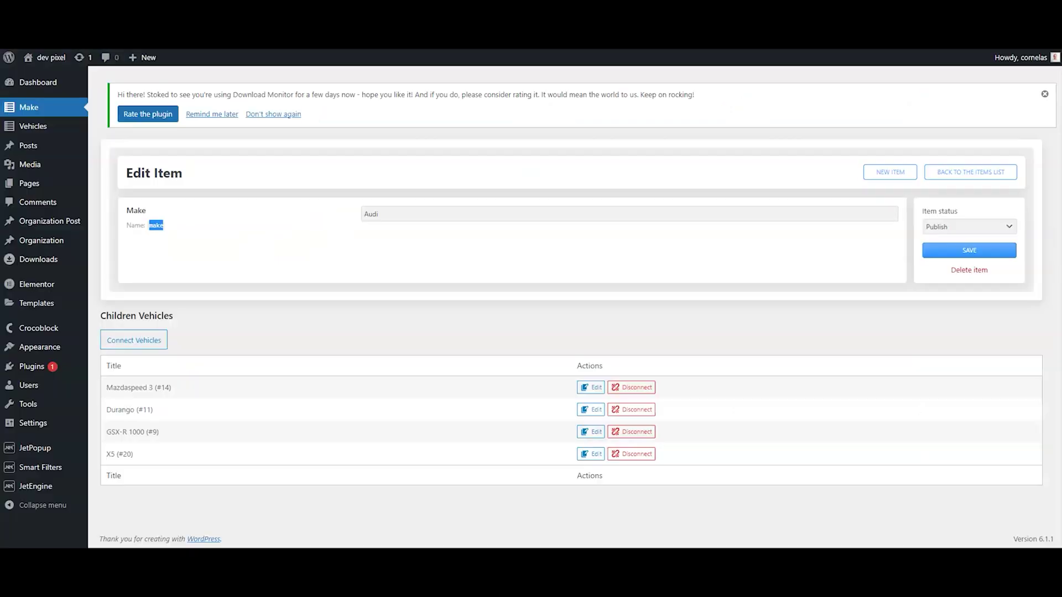
- Create and publish a new WordPress page titled Vehicle Make and open it in Elementor
{"action": "left_click", "coordinate": [32, 184]}
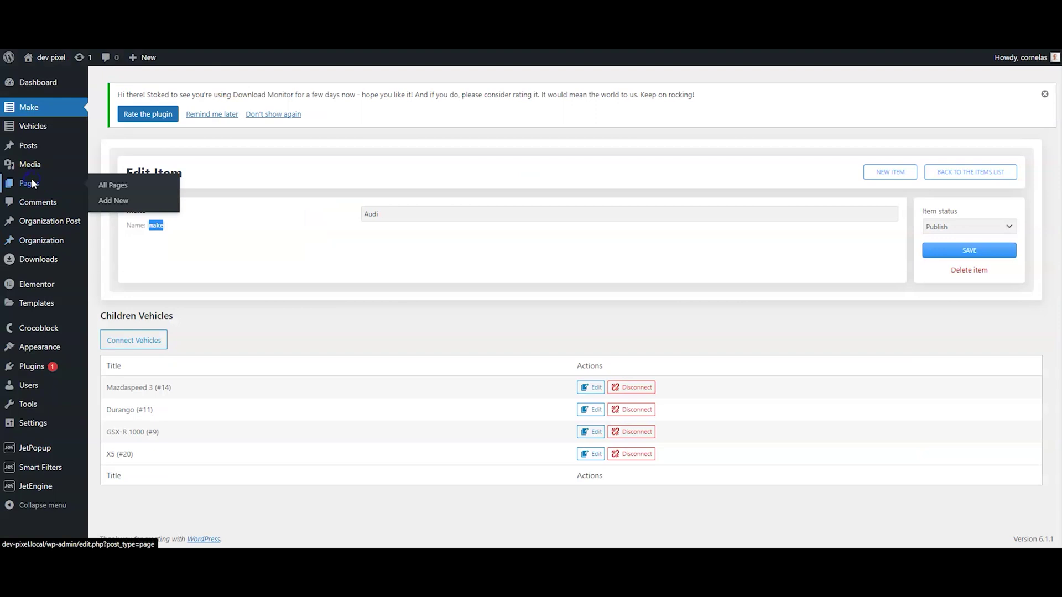
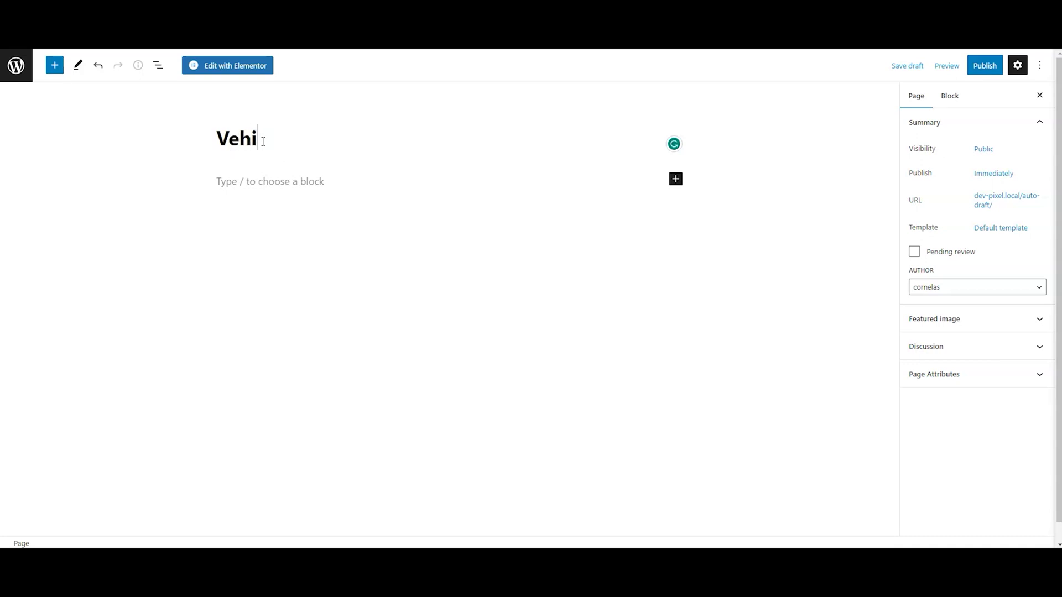
{"action": "left_click", "coordinate": [283, 128]}
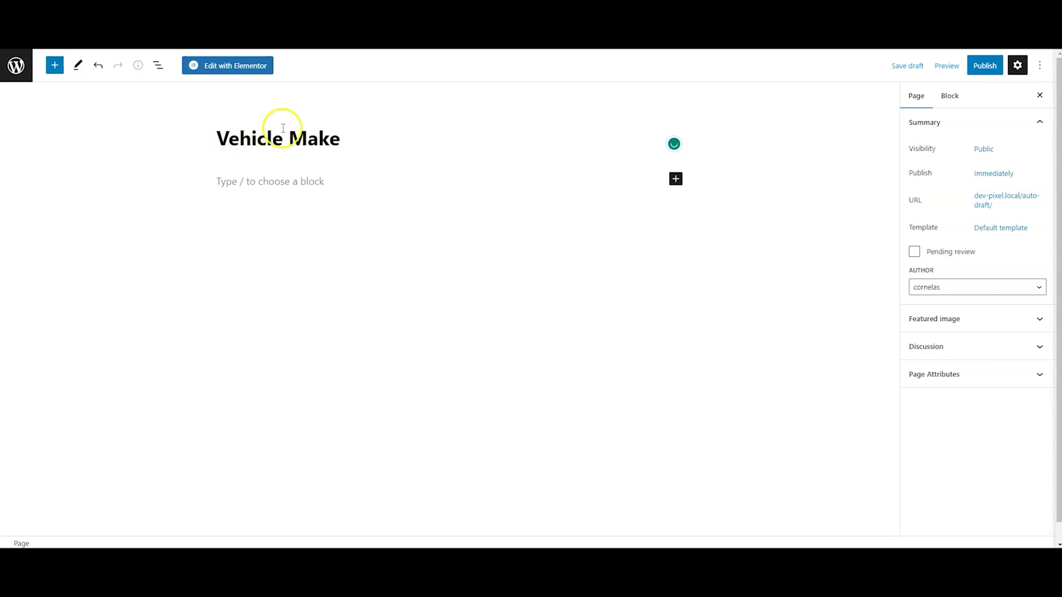
{"action": "left_click", "coordinate": [973, 67]}
{"action": "left_click", "coordinate": [959, 62]}
{"action": "left_click", "coordinate": [218, 66]}
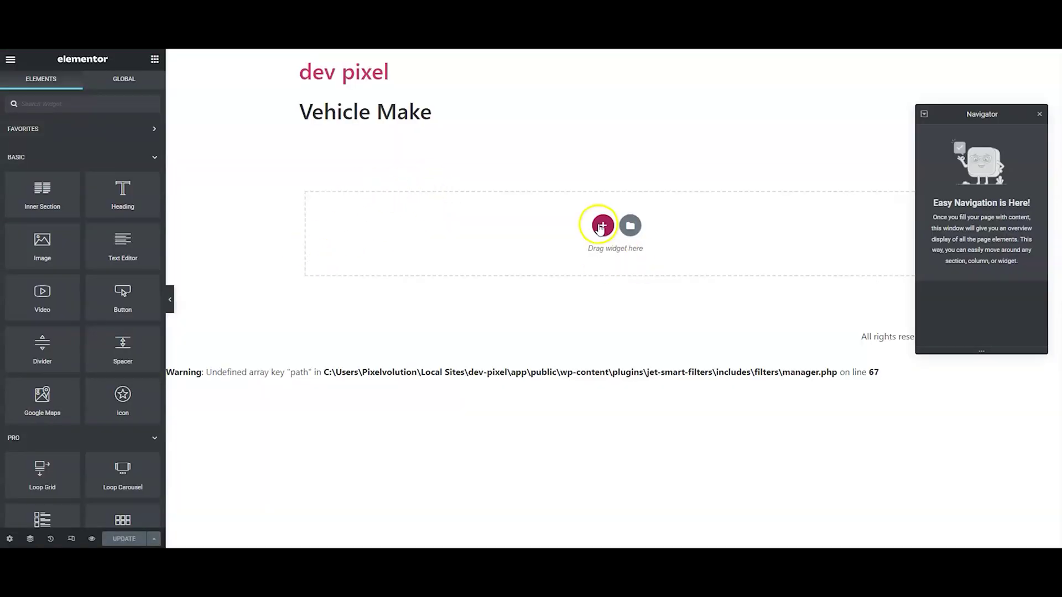
- Add a single-column section to the Vehicle Make page and place a Listing Grid widget in it
{"action": "left_click", "coordinate": [601, 226]}
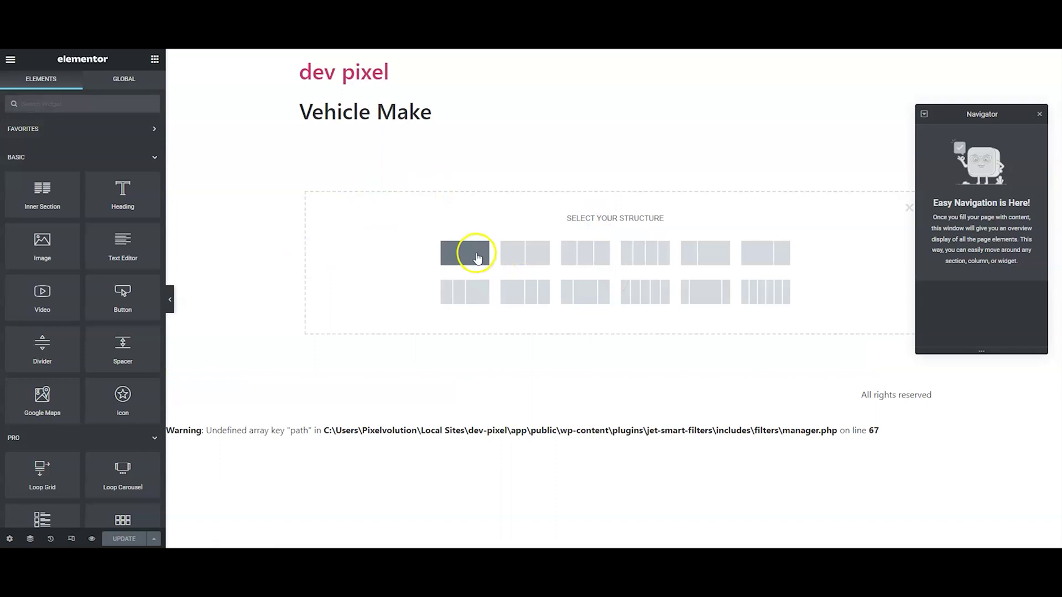
{"action": "left_click", "coordinate": [476, 255]}
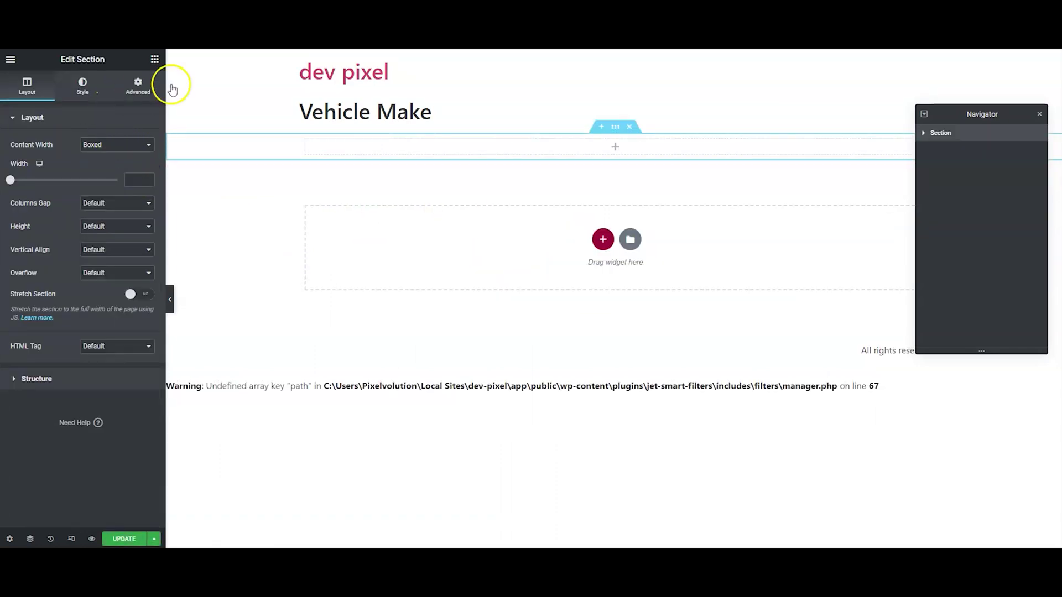
{"action": "left_click", "coordinate": [155, 61]}
{"action": "type", "text": "listing"}
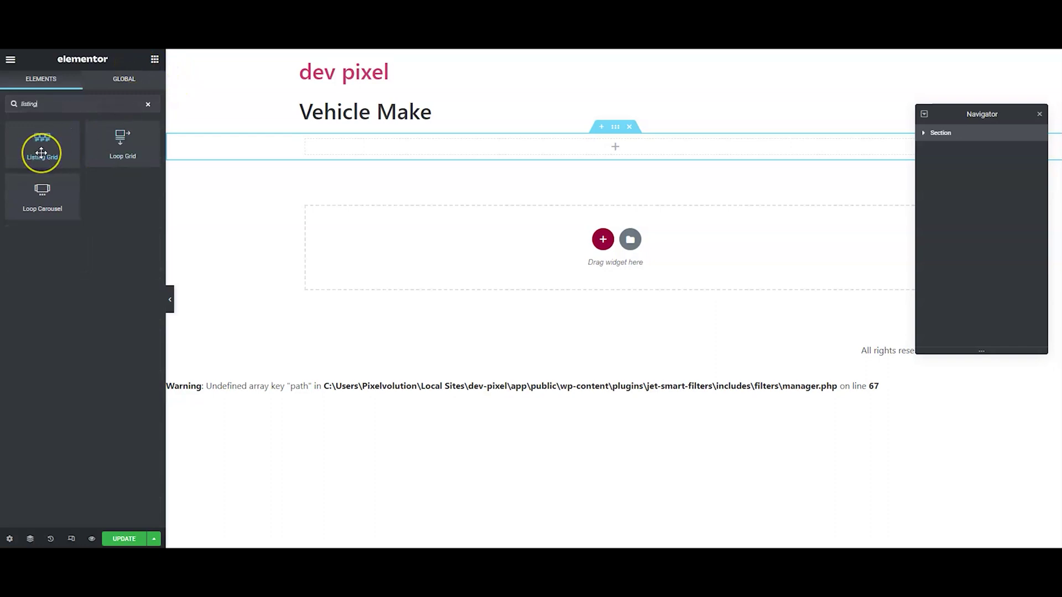
{"action": "left_click_drag", "start_coordinate": [42, 150], "coordinate": [580, 149]}
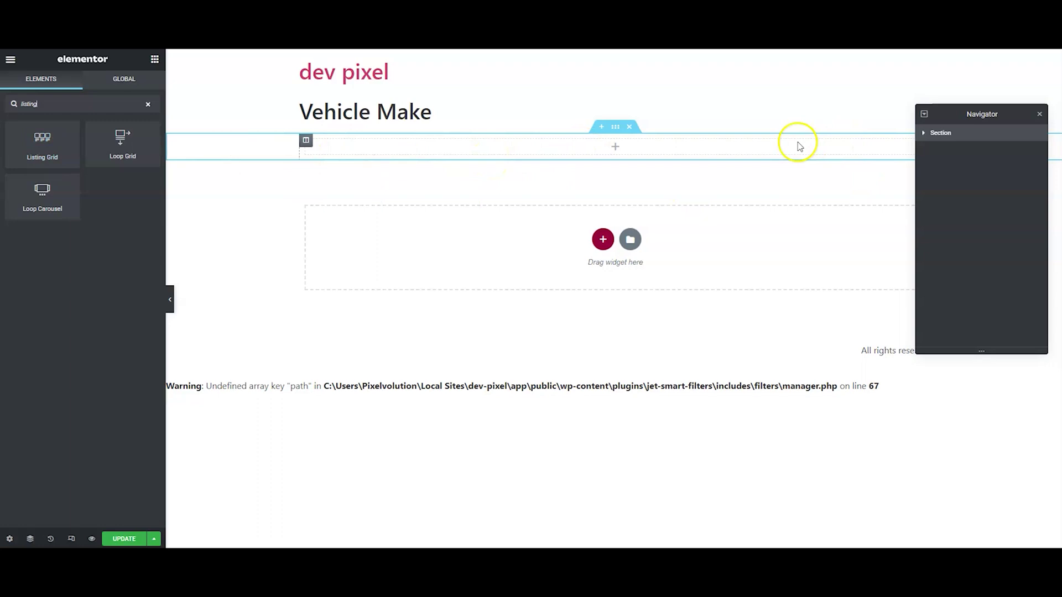
{"action": "left_click_drag", "start_coordinate": [42, 142], "coordinate": [379, 146]}
- Assign the Make listing to the new Listing Grid
{"action": "left_click", "coordinate": [112, 146]}
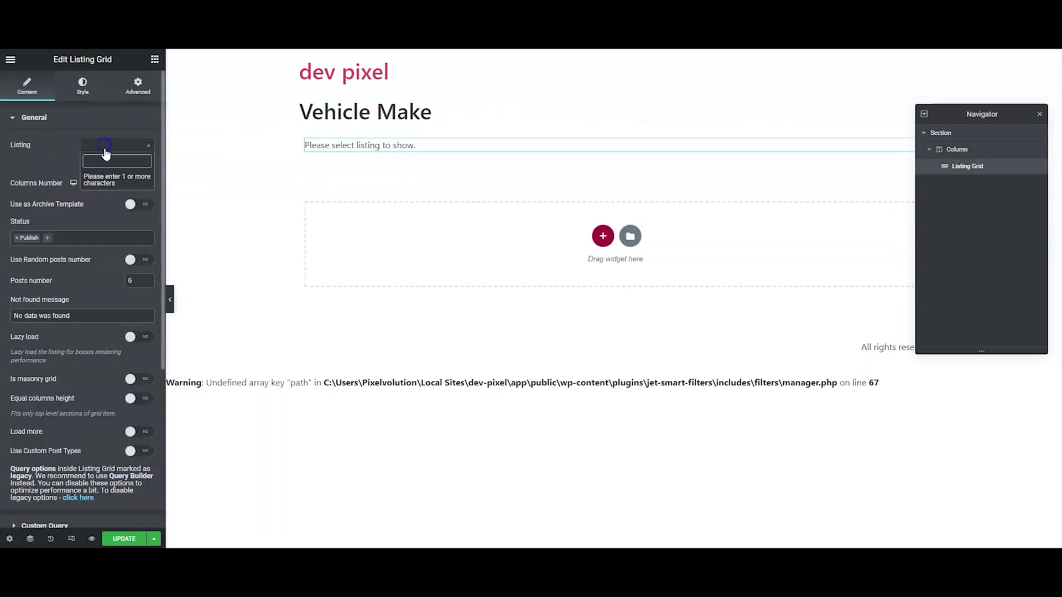
{"action": "type", "text": "l"}
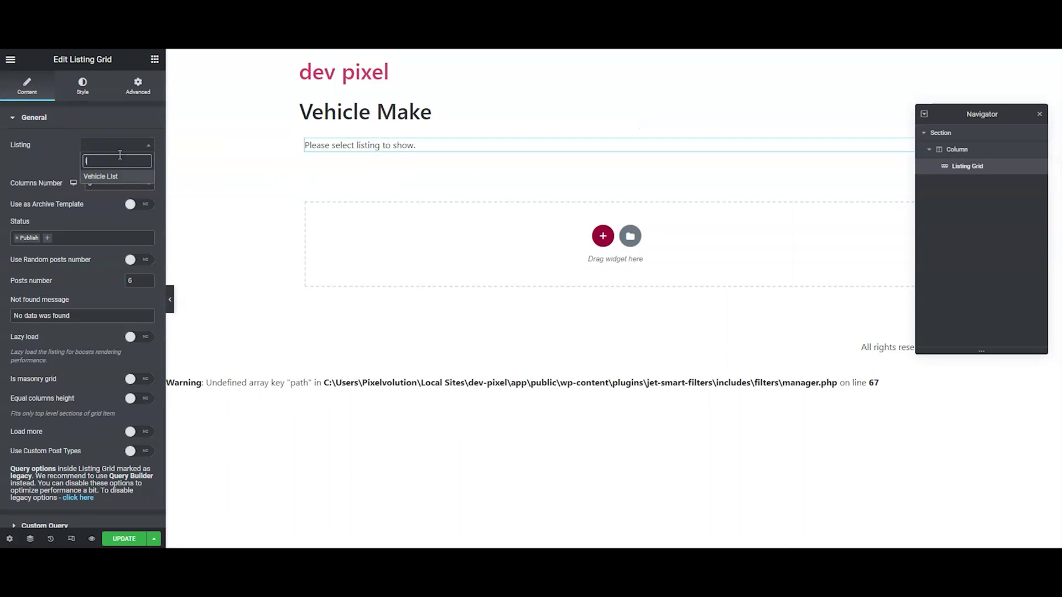
{"action": "key", "text": "BackSpace"}
{"action": "type", "text": "mak"}
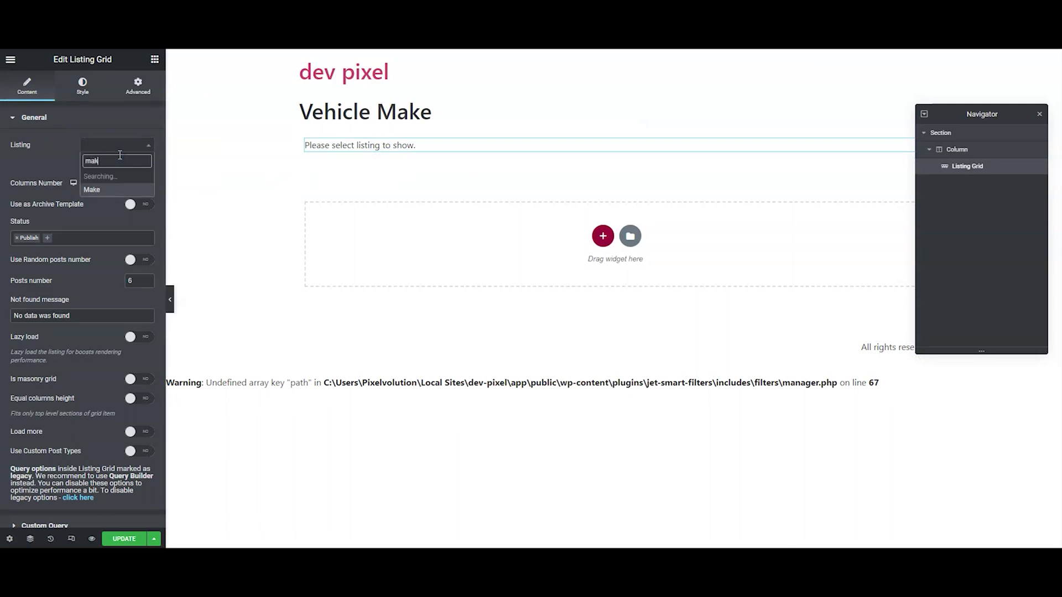
{"action": "left_click", "coordinate": [123, 180]}
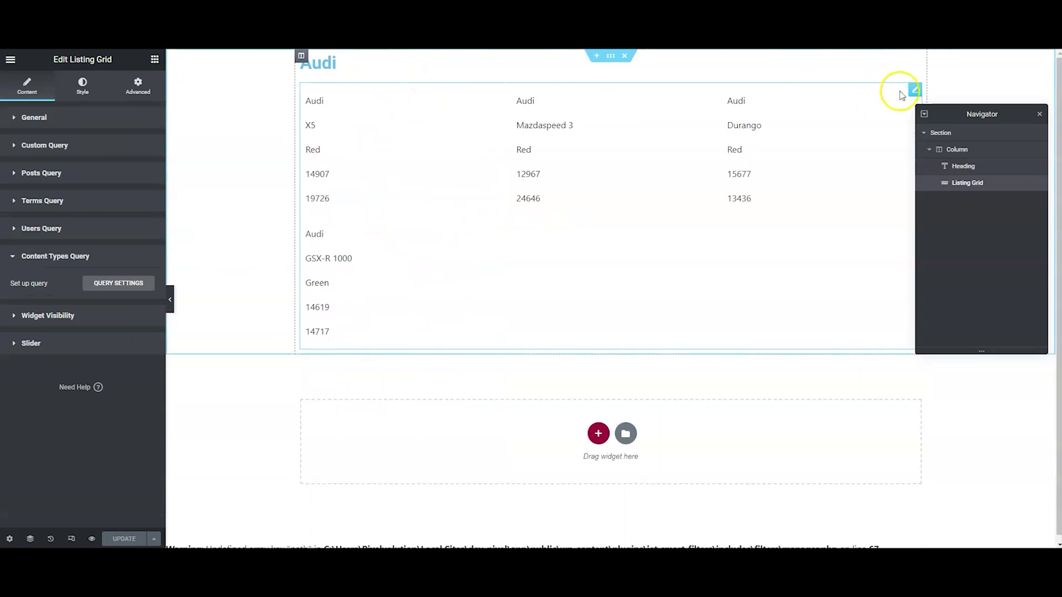
- Delete the vehicle Listing Grid from the Make listing template, keeping only the heading
{"action": "right_click", "coordinate": [909, 88]}
{"action": "left_click", "coordinate": [938, 305]}
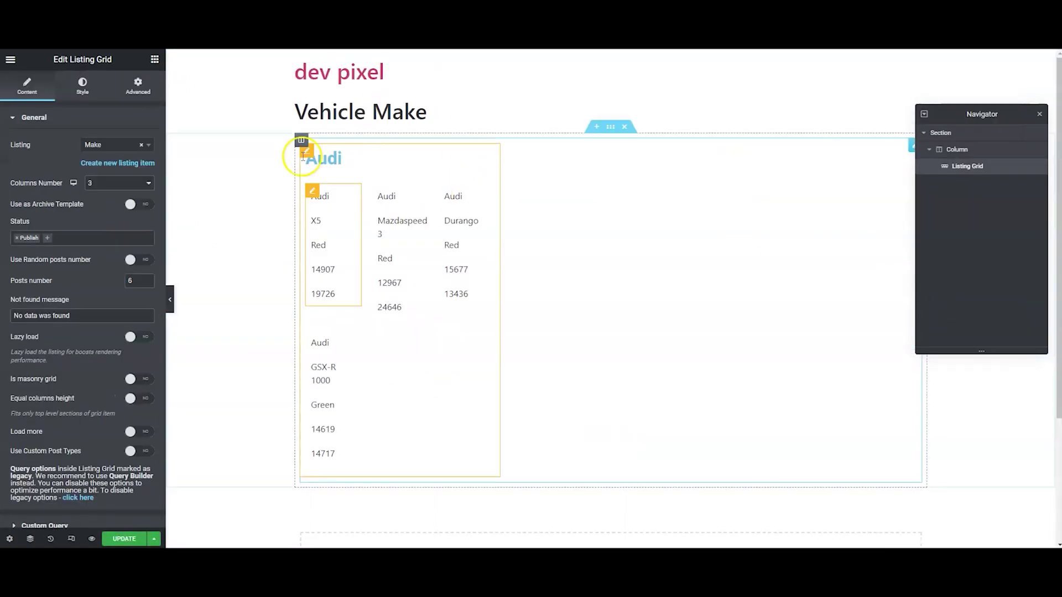
- Save the Vehicle Make page and preview it on the site
{"action": "left_click", "coordinate": [124, 538]}
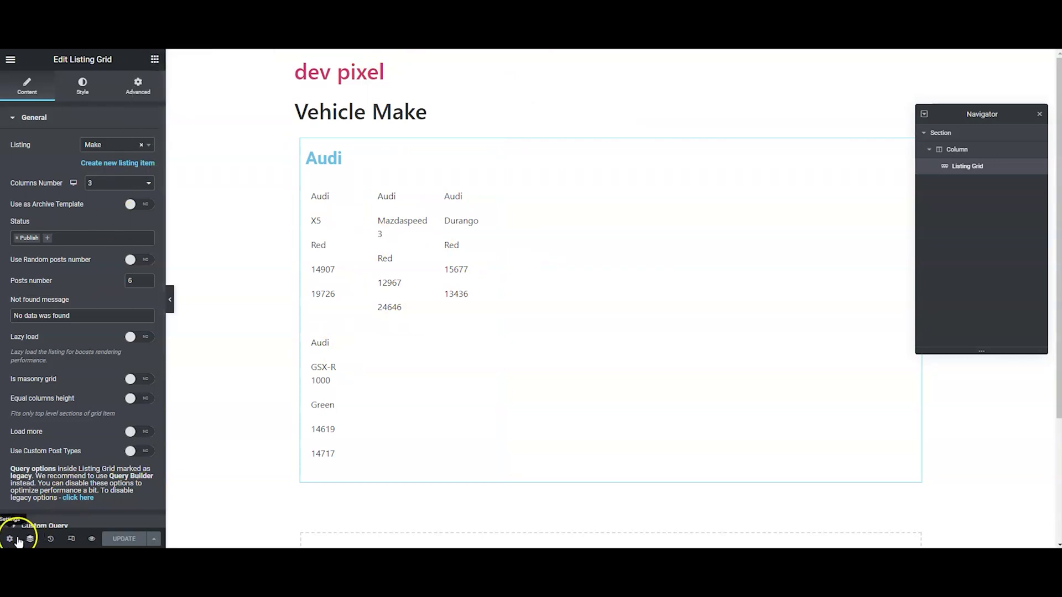
{"action": "left_click", "coordinate": [91, 541]}
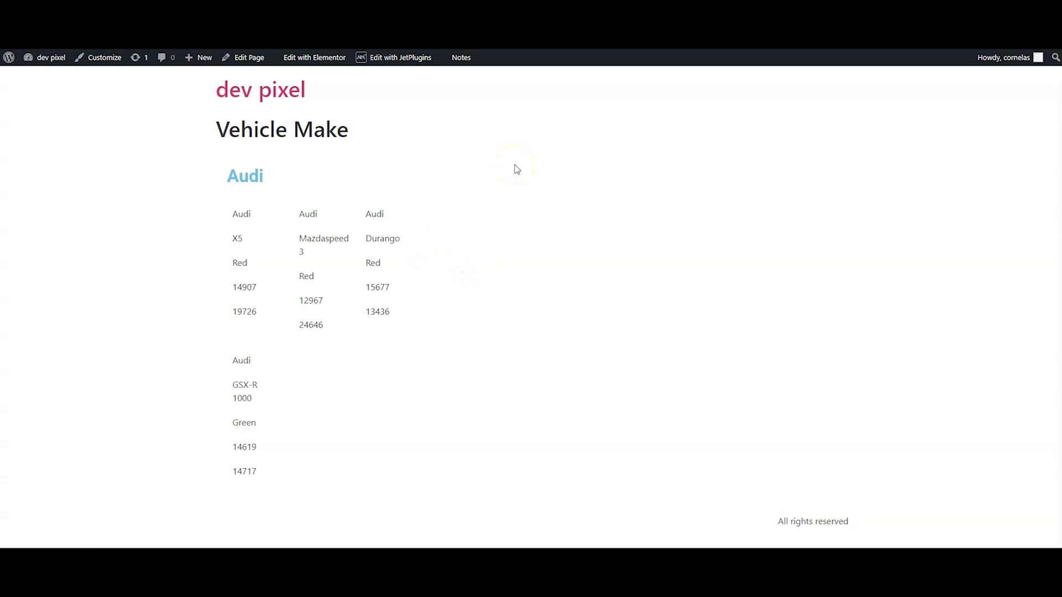
- Save the Make listing template and reload both the page preview and the Vehicle Make page editor
{"action": "left_click", "coordinate": [398, 11]}
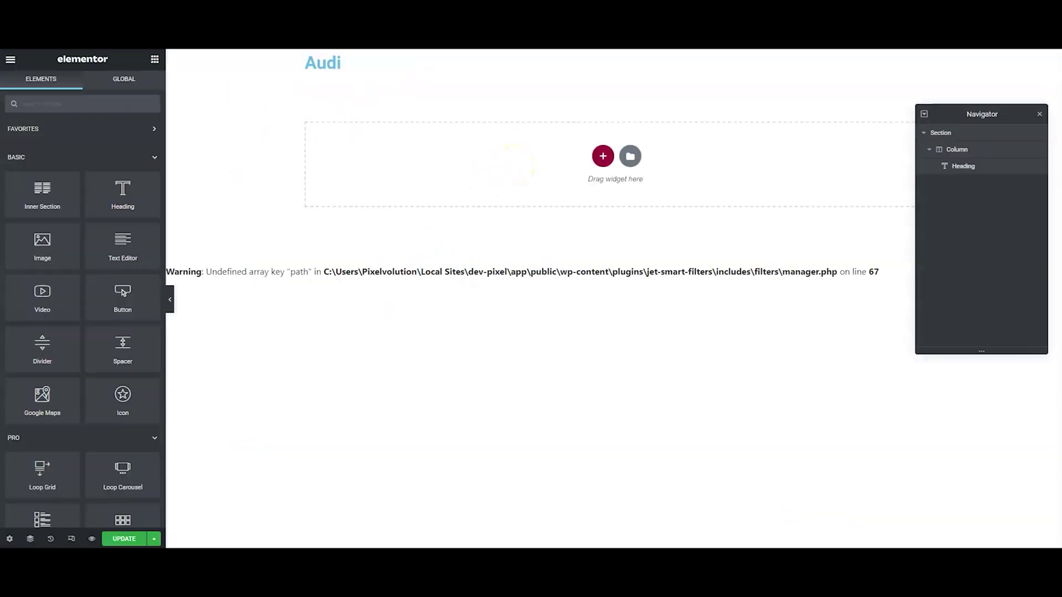
{"action": "left_click", "coordinate": [141, 539]}
{"action": "key", "text": "ctrl+Tab"}
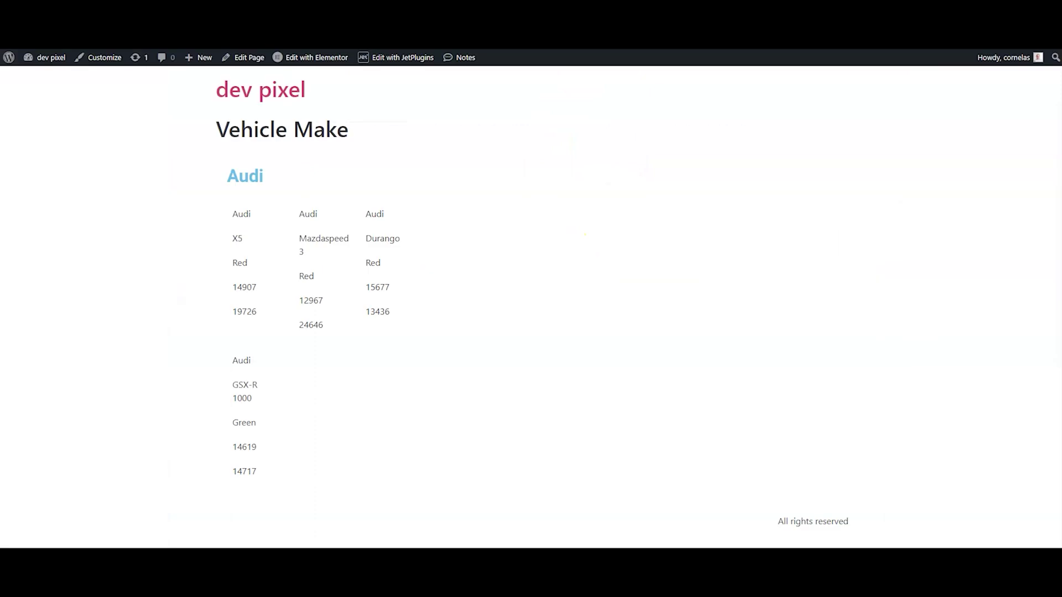
{"action": "key", "text": "F5"}
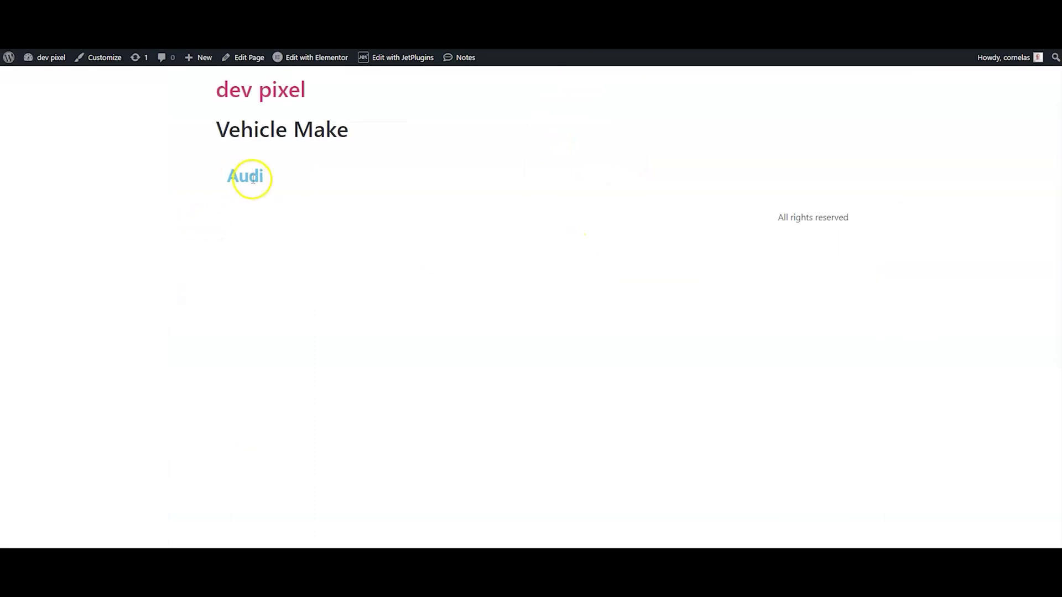
{"action": "key", "text": "ctrl+Tab"}
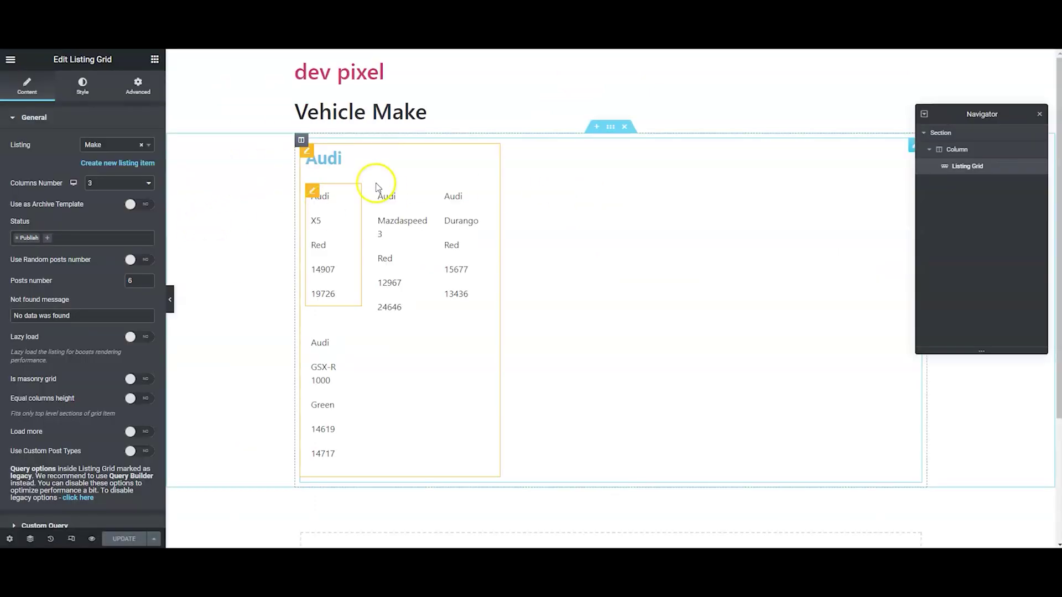
{"action": "key", "text": "F5"}
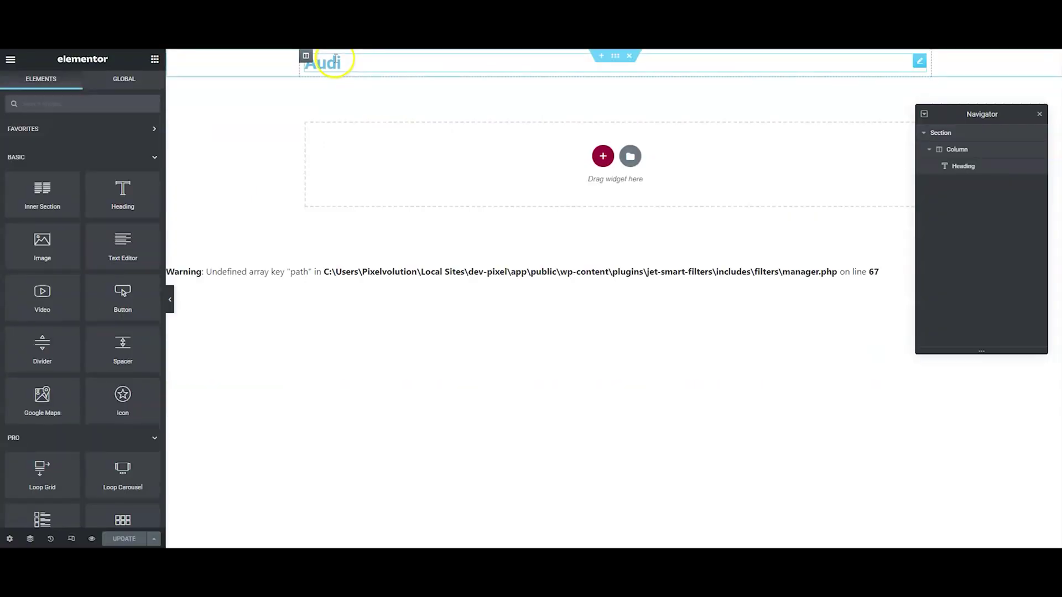
{"action": "left_click", "coordinate": [353, 65]}
{"action": "left_click", "coordinate": [59, 201]}
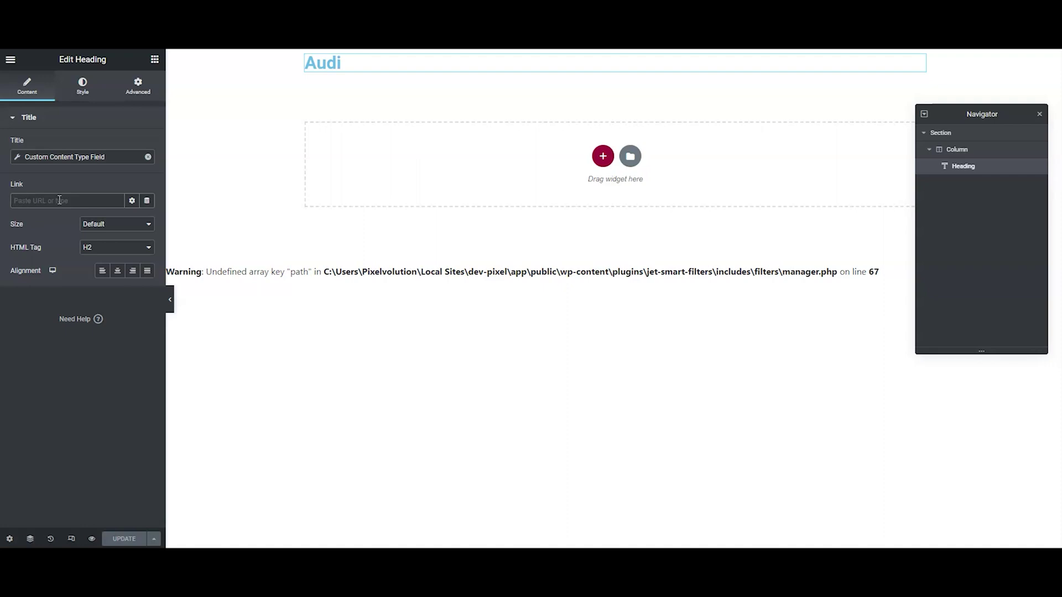
{"action": "type", "text": "make"}
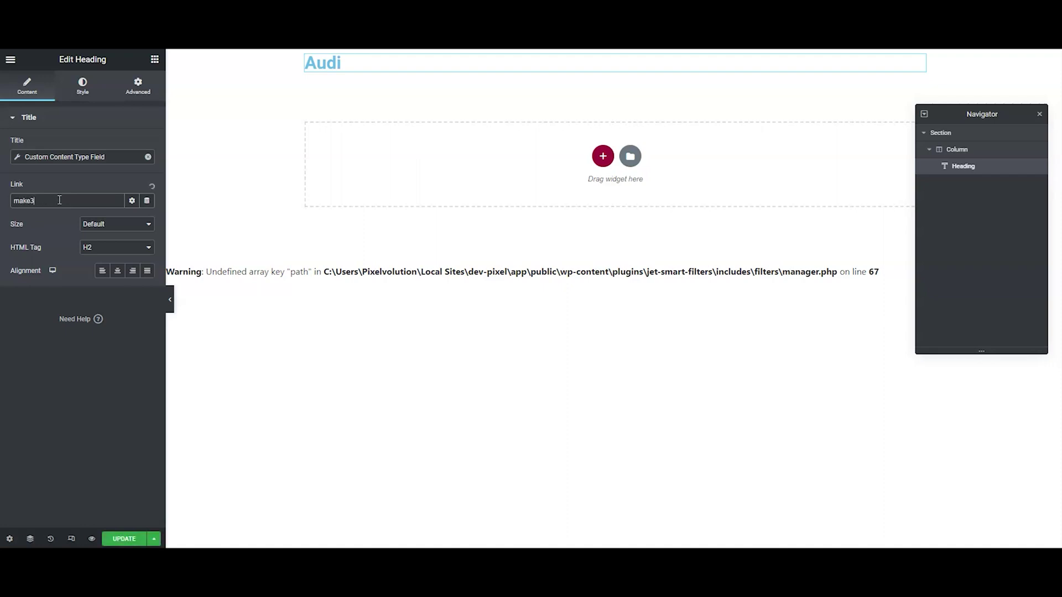
{"action": "left_click", "coordinate": [58, 200]}
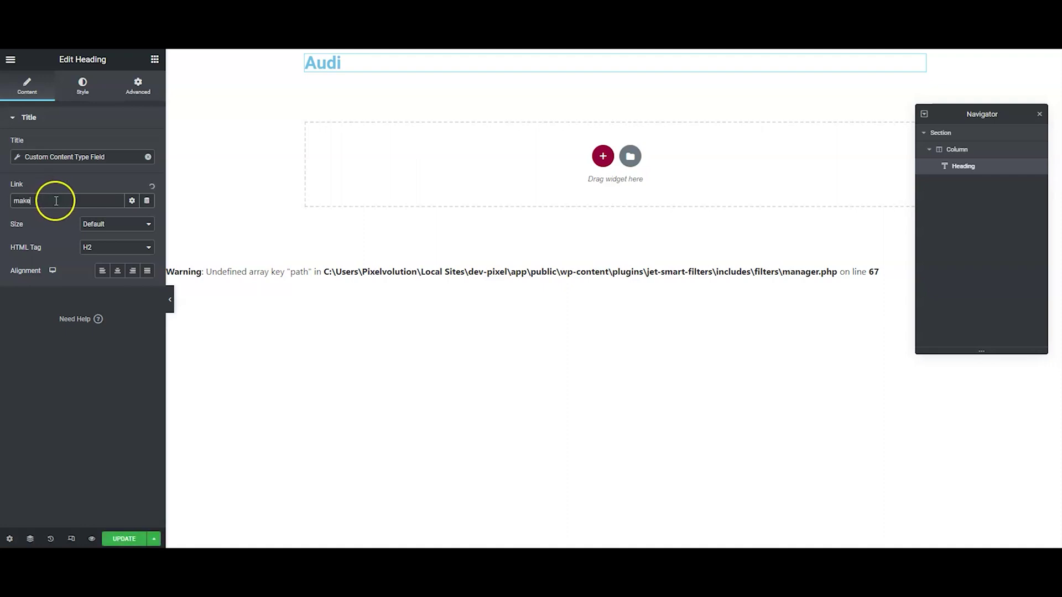
{"action": "key", "text": "BackSpace"}
{"action": "key", "text": "BackSpace"}
{"action": "key", "text": "BackSpace"}
{"action": "left_click", "coordinate": [10, 59]}
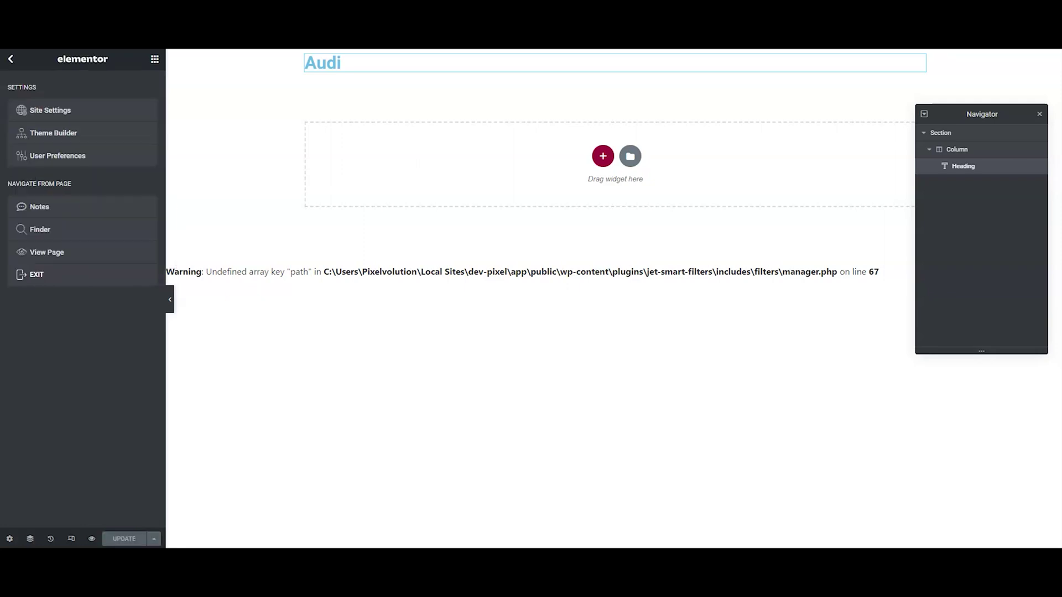
{"action": "left_click", "coordinate": [10, 59]}
- Make the heading's link dynamic, using the Custom Content Type Field tag with the Make field of the Make content type
{"action": "left_click", "coordinate": [51, 198]}
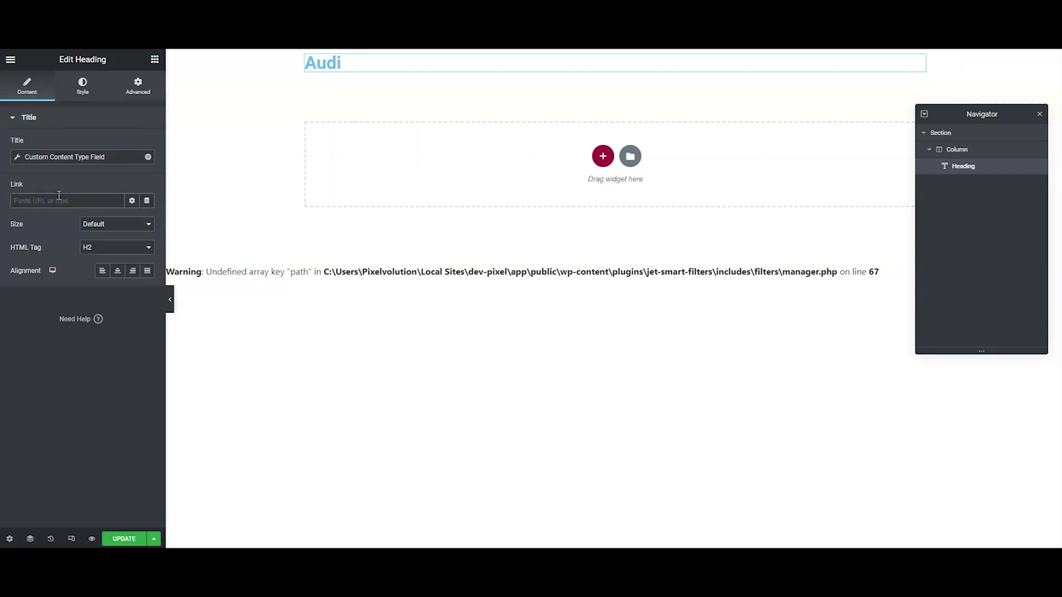
{"action": "left_click", "coordinate": [145, 201]}
{"action": "scroll", "coordinate": [88, 315], "scroll_direction": "down", "scroll_amount": 10}
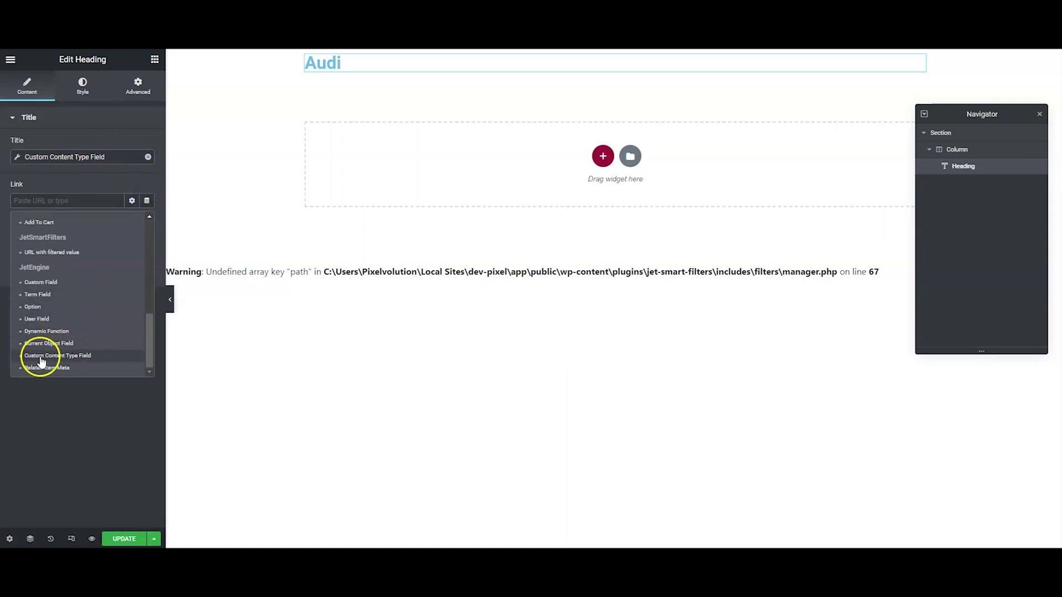
{"action": "left_click", "coordinate": [62, 359]}
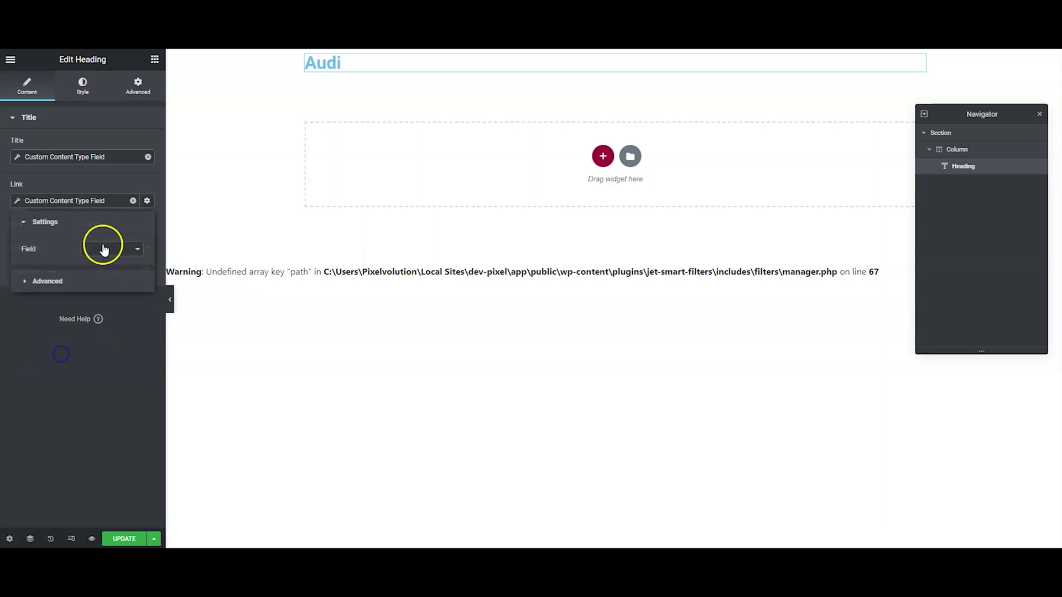
{"action": "left_click", "coordinate": [104, 249]}
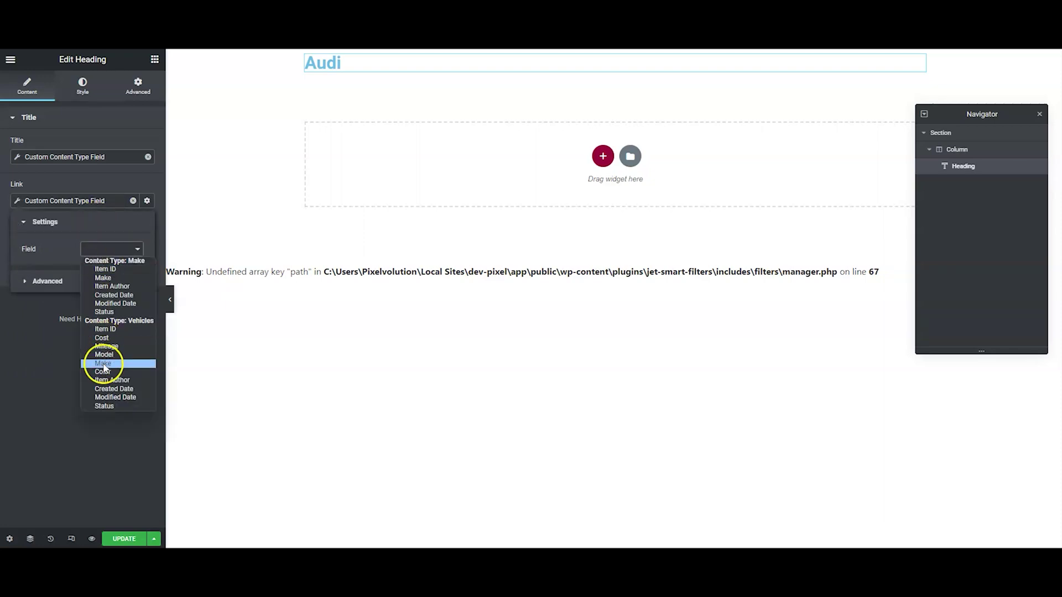
{"action": "left_click", "coordinate": [120, 278]}
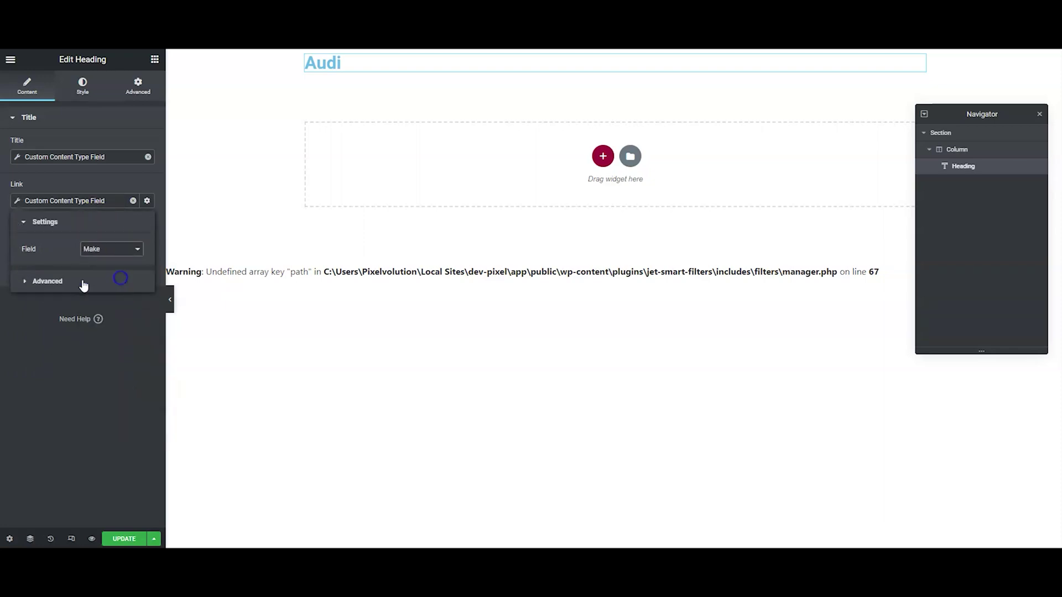
{"action": "left_click", "coordinate": [109, 184]}
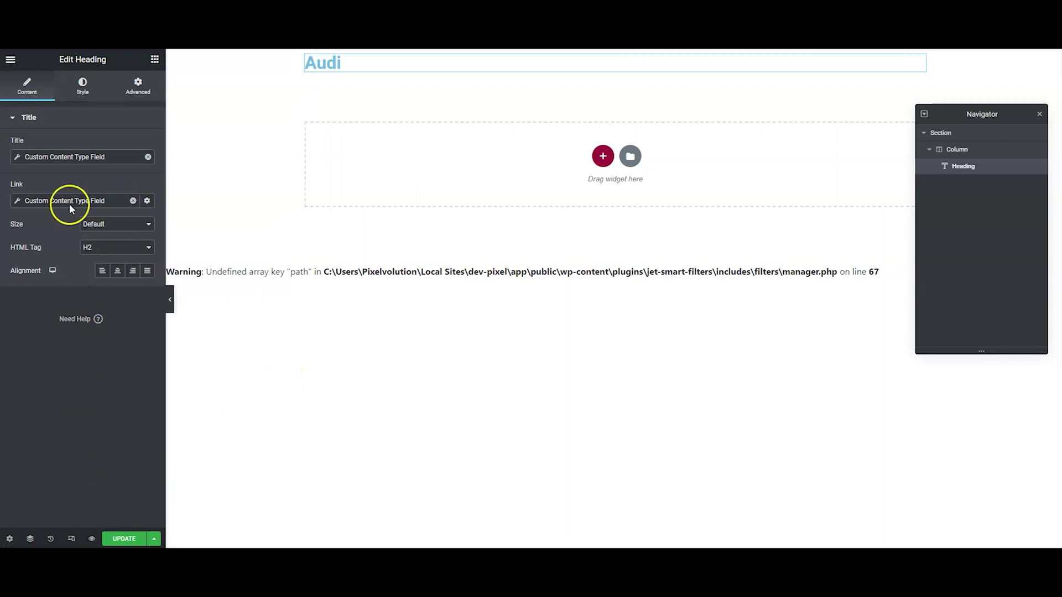
{"action": "left_click", "coordinate": [147, 201]}
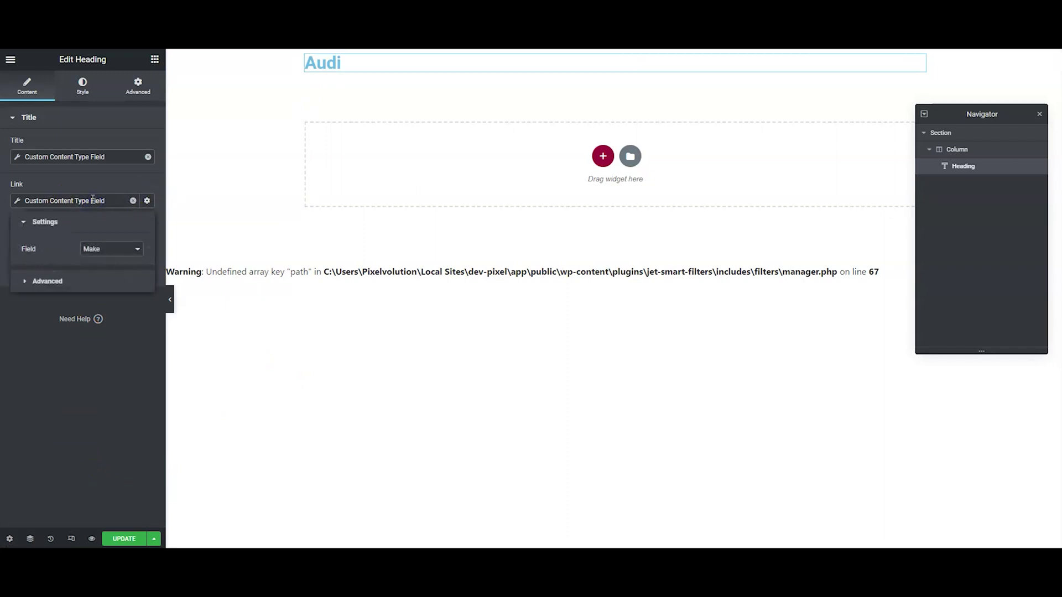
{"action": "left_click", "coordinate": [45, 201]}
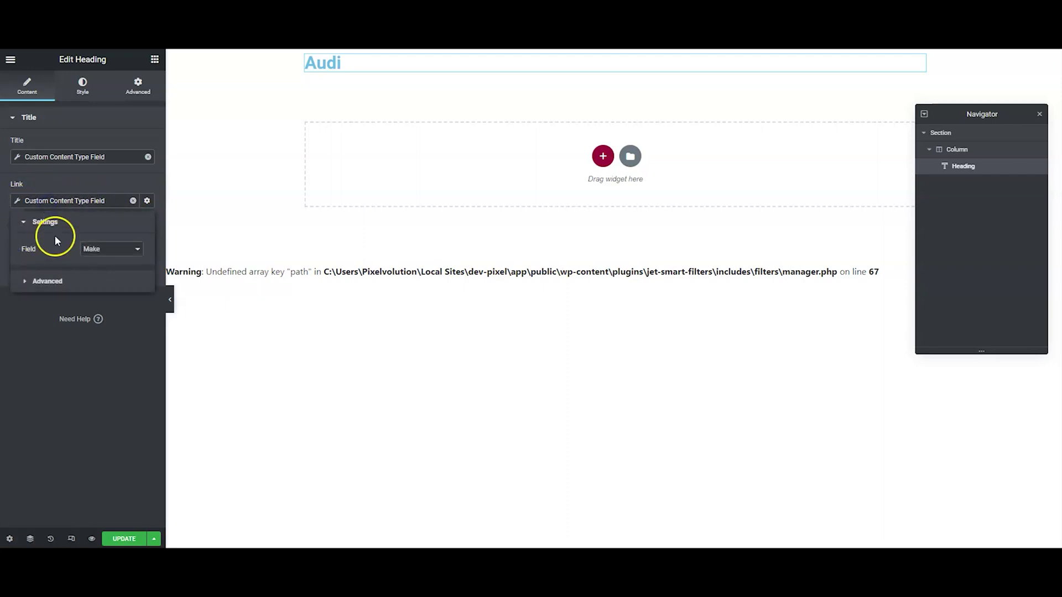
{"action": "left_click", "coordinate": [34, 281]}
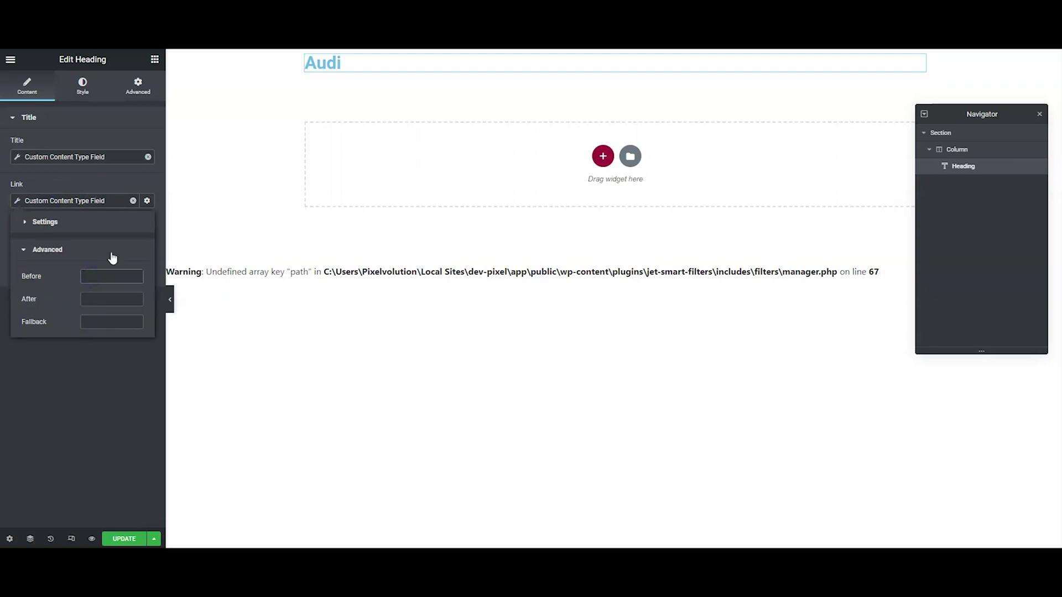
{"action": "key", "text": "BackSpace"}
{"action": "key", "text": "BackSpace"}
{"action": "type", "text": "://dev-pixel"}
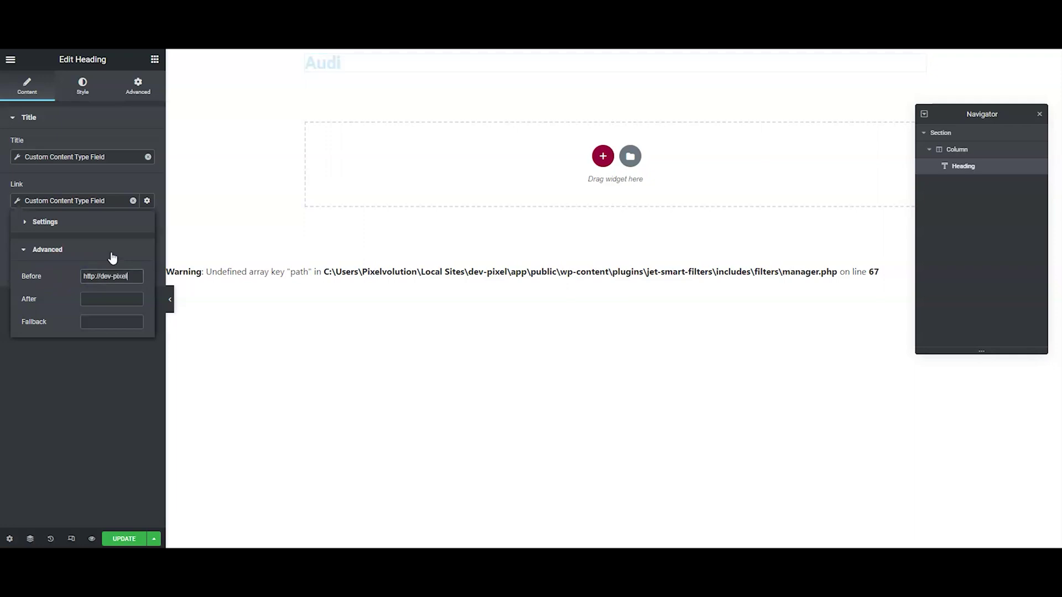
{"action": "type", "text": ".local/"}
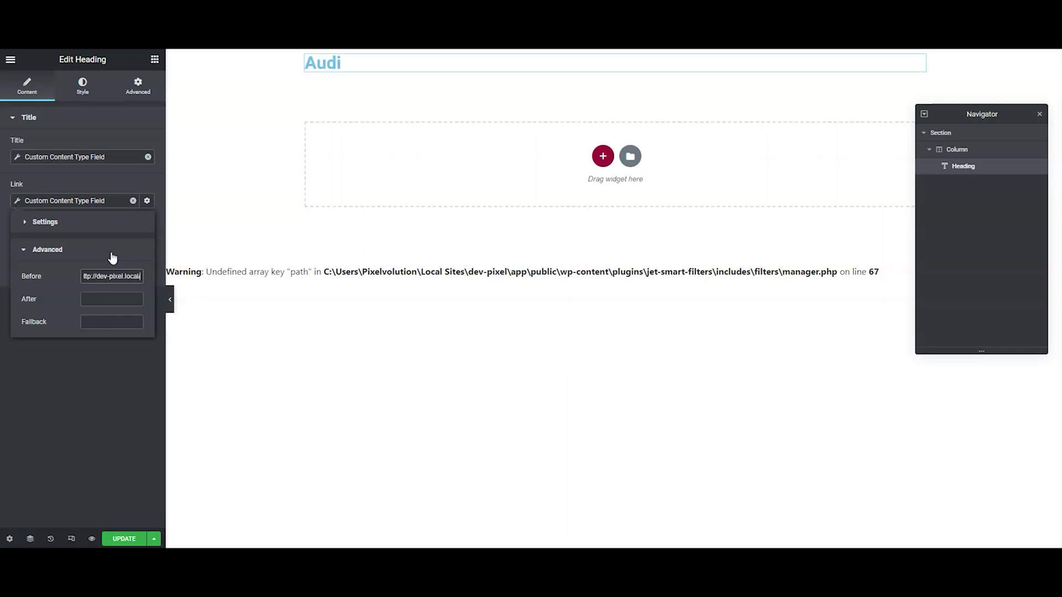
{"action": "type", "text": "make-2"}
{"action": "type", "text": "?"}
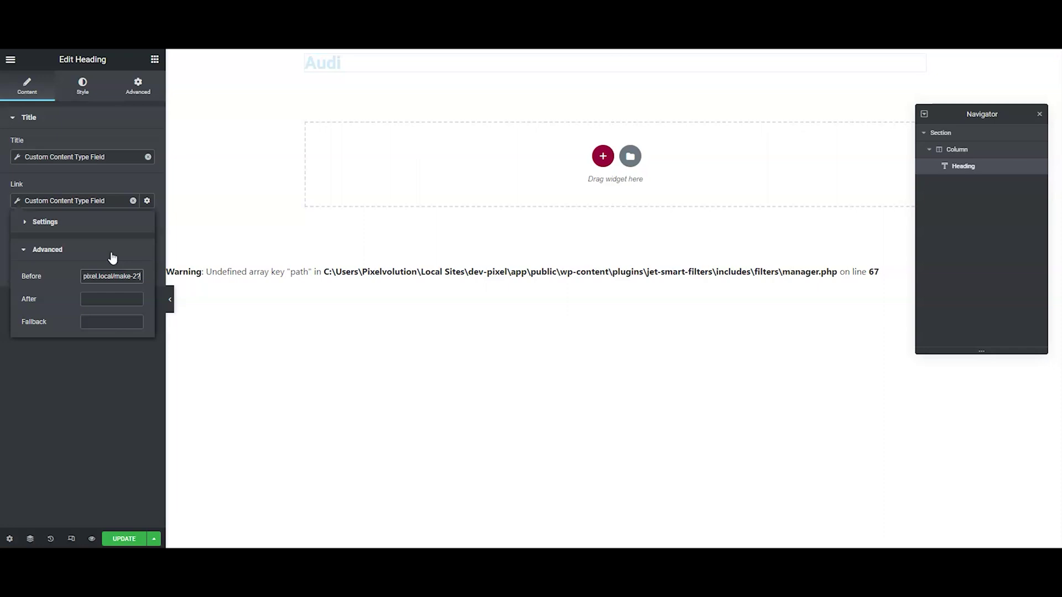
{"action": "type", "text": "make="}
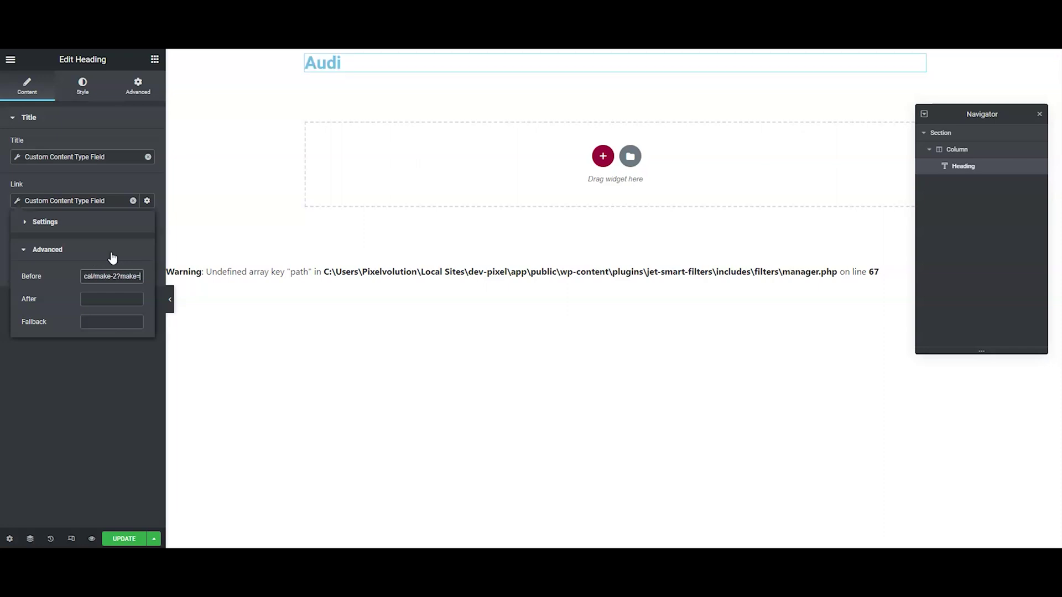
{"action": "left_click", "coordinate": [40, 224]}
{"action": "left_click", "coordinate": [108, 366]}
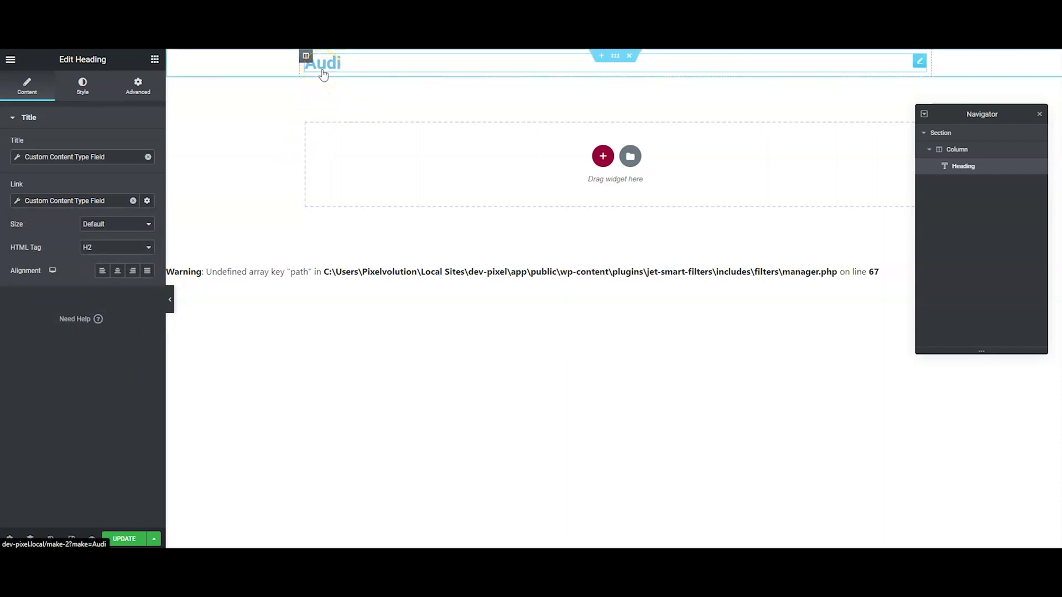
- Save the Make listing template and follow the Audi heading's link on the Vehicle Make page
{"action": "left_click", "coordinate": [133, 539]}
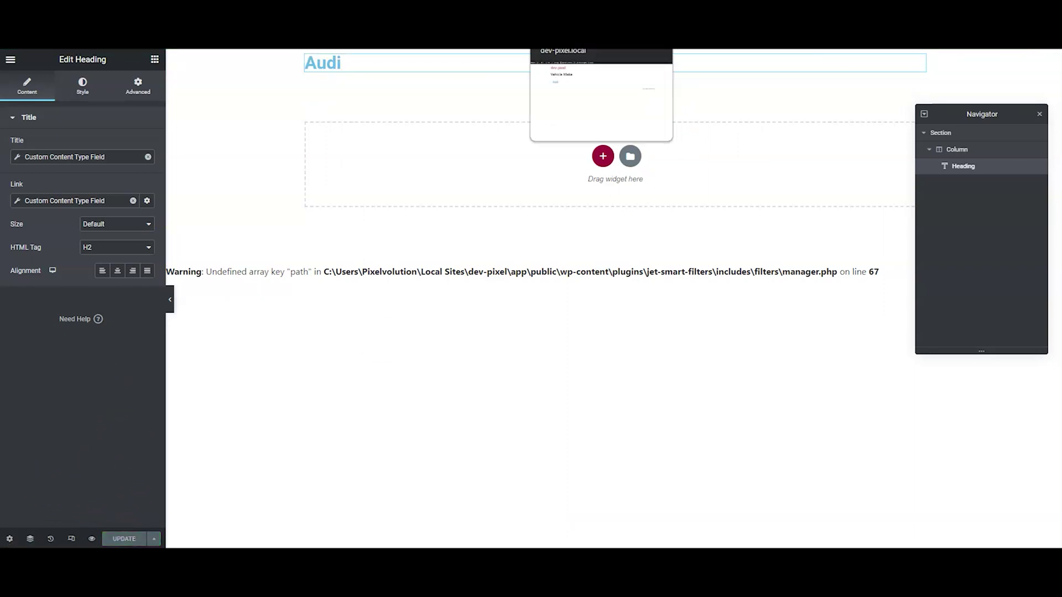
{"action": "left_click", "coordinate": [575, 45]}
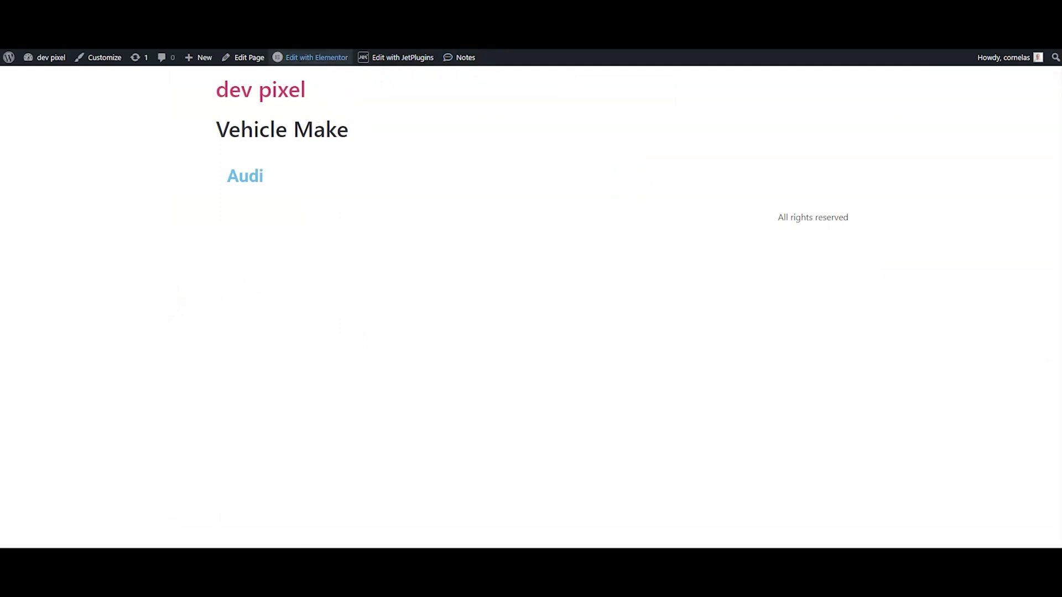
{"action": "left_click", "coordinate": [245, 183]}
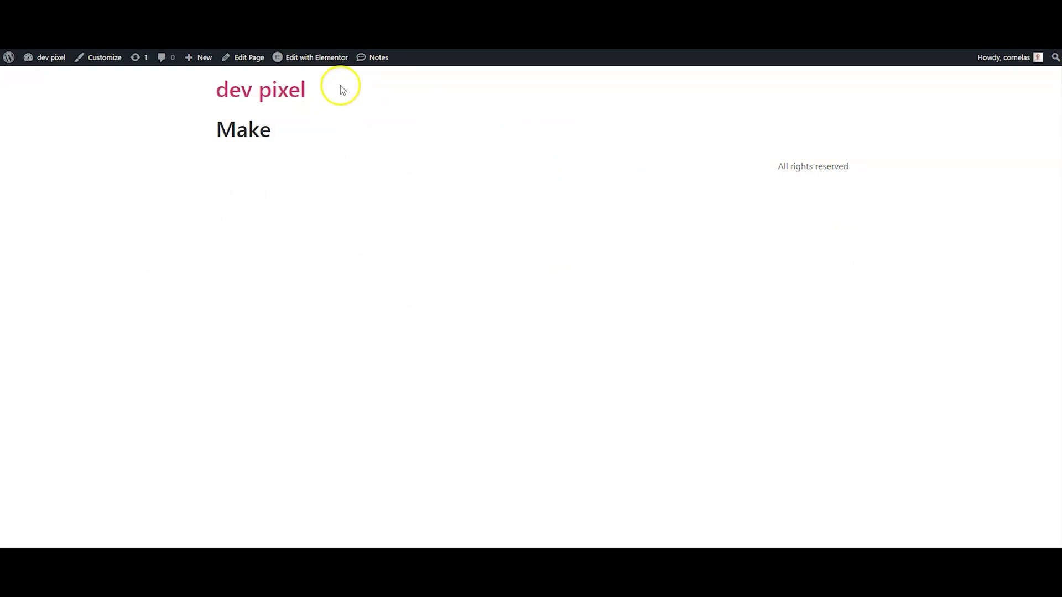
- Open the Make page in Elementor and add a Dynamic Field widget to its empty section
{"action": "mouse_move", "coordinate": [288, 62]}
{"action": "left_click", "coordinate": [308, 57]}
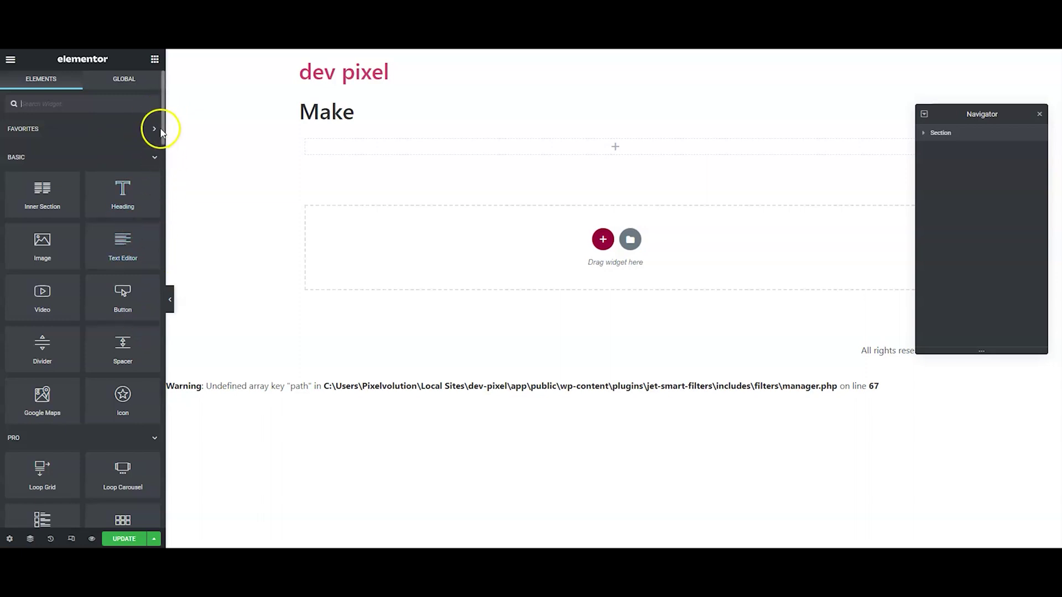
{"action": "left_click_drag", "start_coordinate": [161, 133], "coordinate": [162, 423]}
{"action": "left_click_drag", "start_coordinate": [43, 235], "coordinate": [407, 147]}
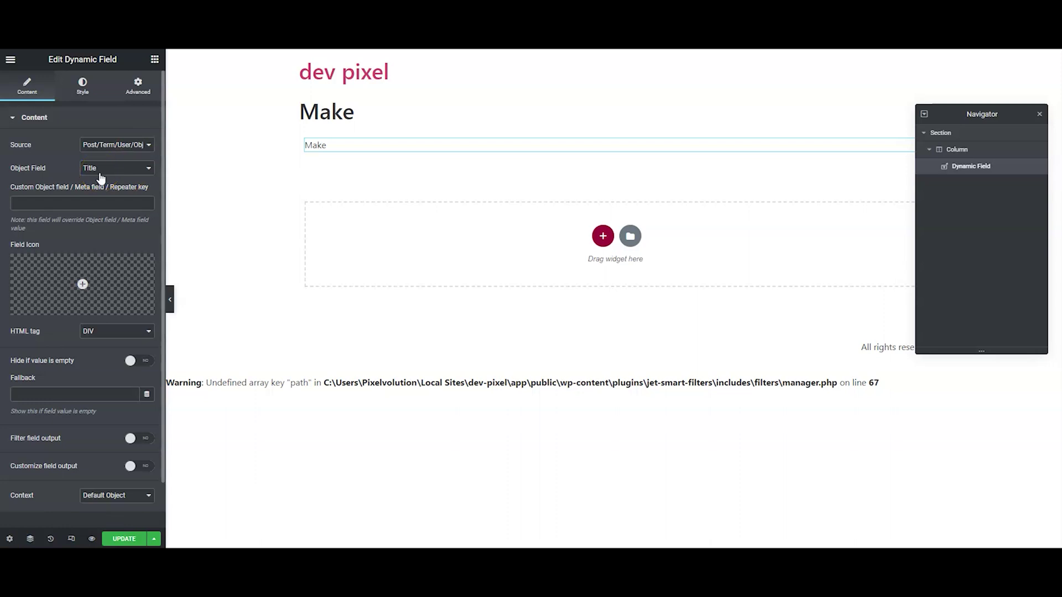
- Set the Dynamic Field's source to Query Variable with the variable name make
{"action": "left_click", "coordinate": [105, 148]}
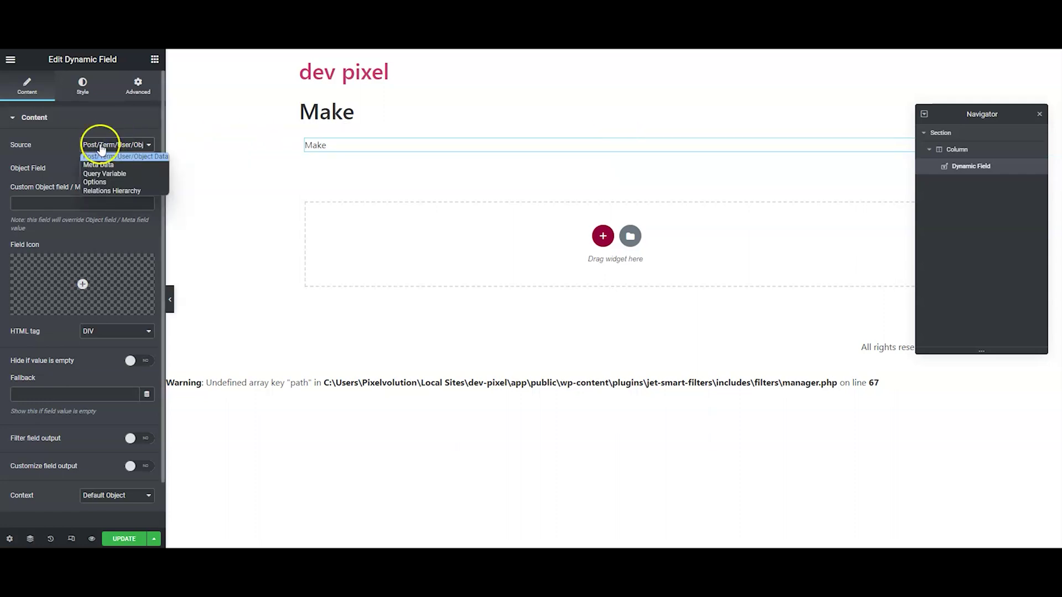
{"action": "left_click", "coordinate": [123, 173]}
{"action": "left_click", "coordinate": [78, 178]}
{"action": "double_click", "coordinate": [73, 178]}
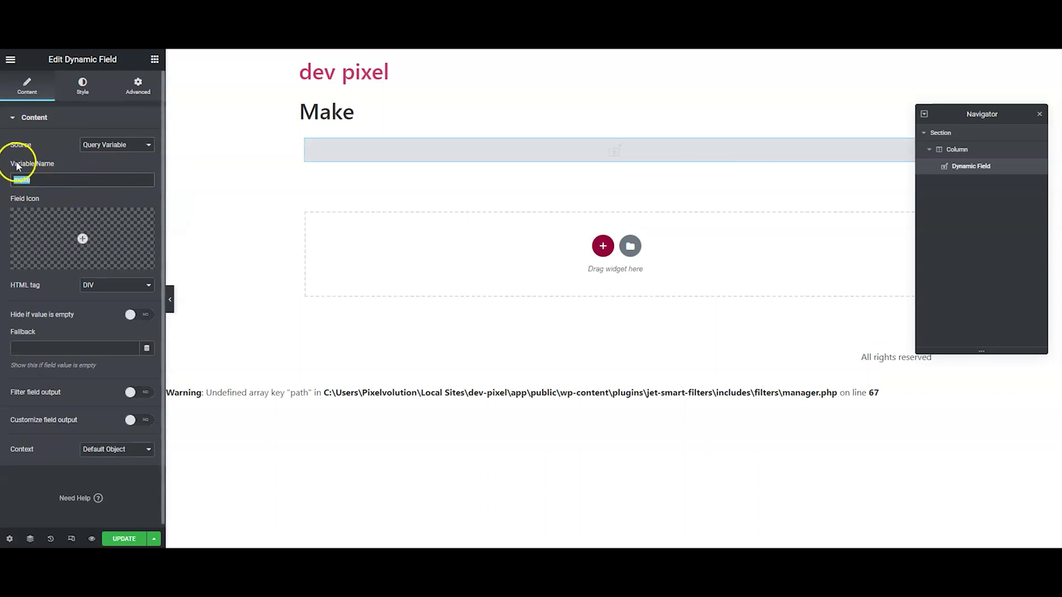
{"action": "left_click", "coordinate": [81, 172]}
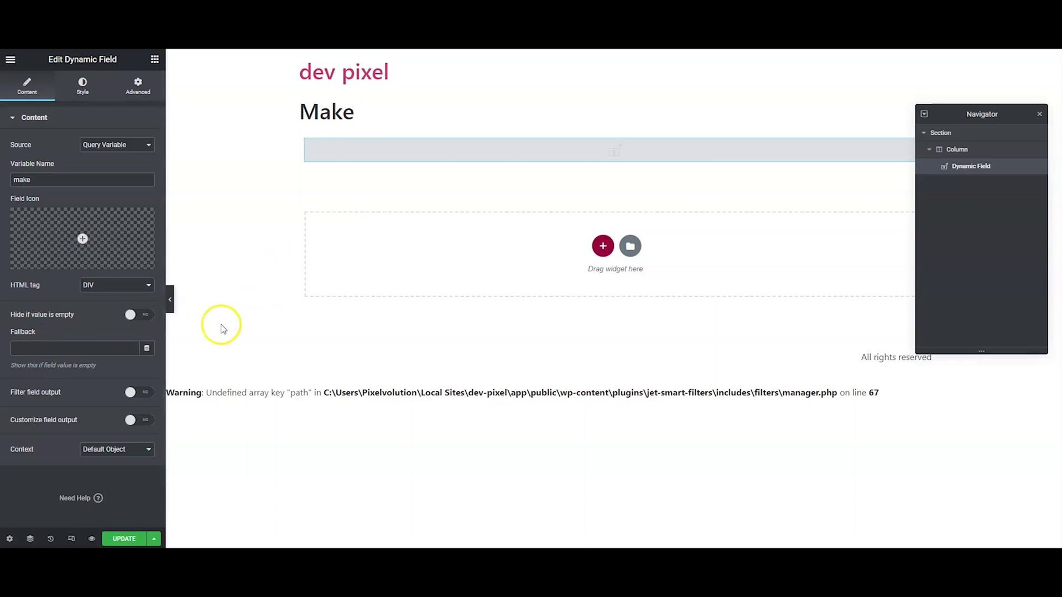
- Add a Listing Grid below the Dynamic Field and assign it the Vehicle List listing
{"action": "left_click", "coordinate": [153, 64]}
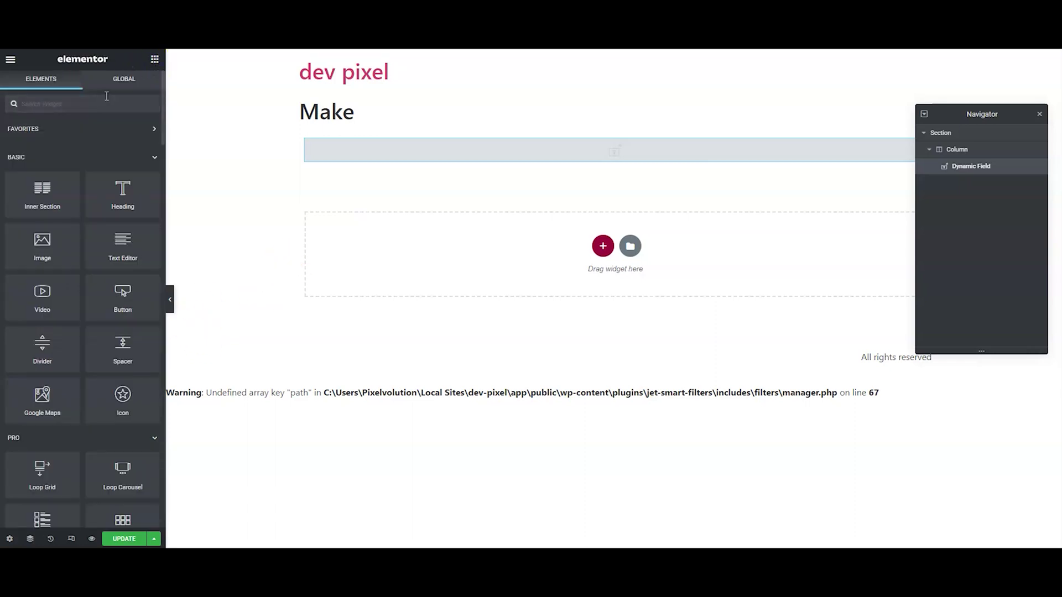
{"action": "type", "text": "list"}
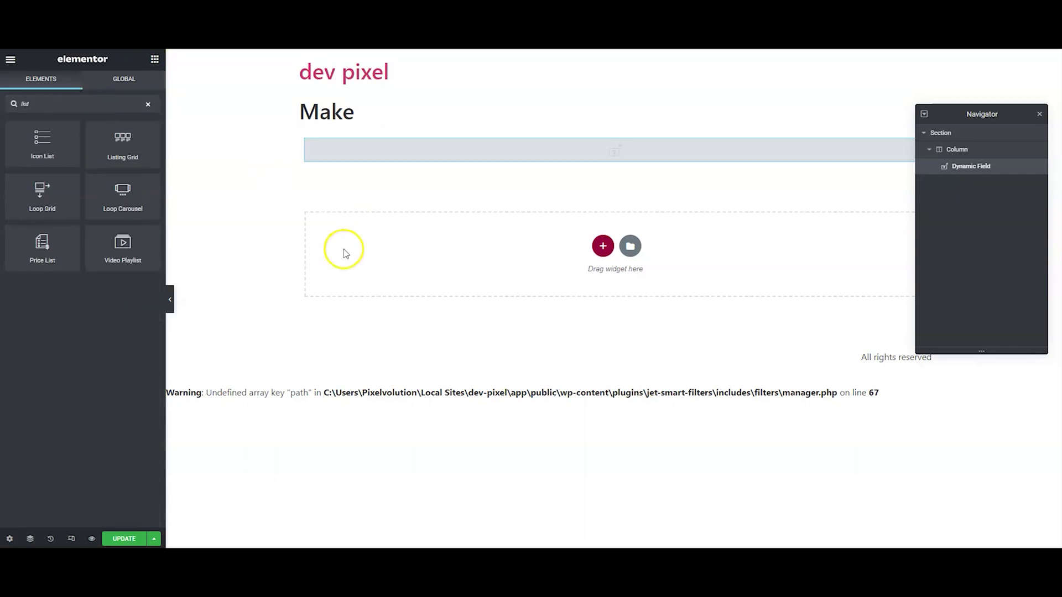
{"action": "left_click_drag", "start_coordinate": [116, 147], "coordinate": [376, 154]}
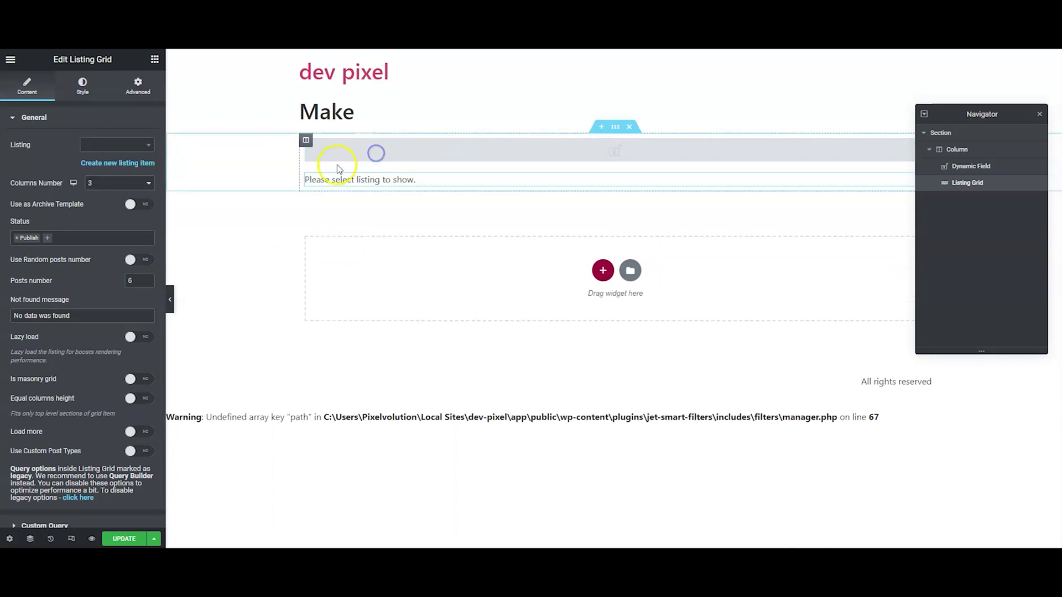
{"action": "left_click", "coordinate": [113, 145]}
{"action": "type", "text": "vehi"}
{"action": "key", "text": "Return"}
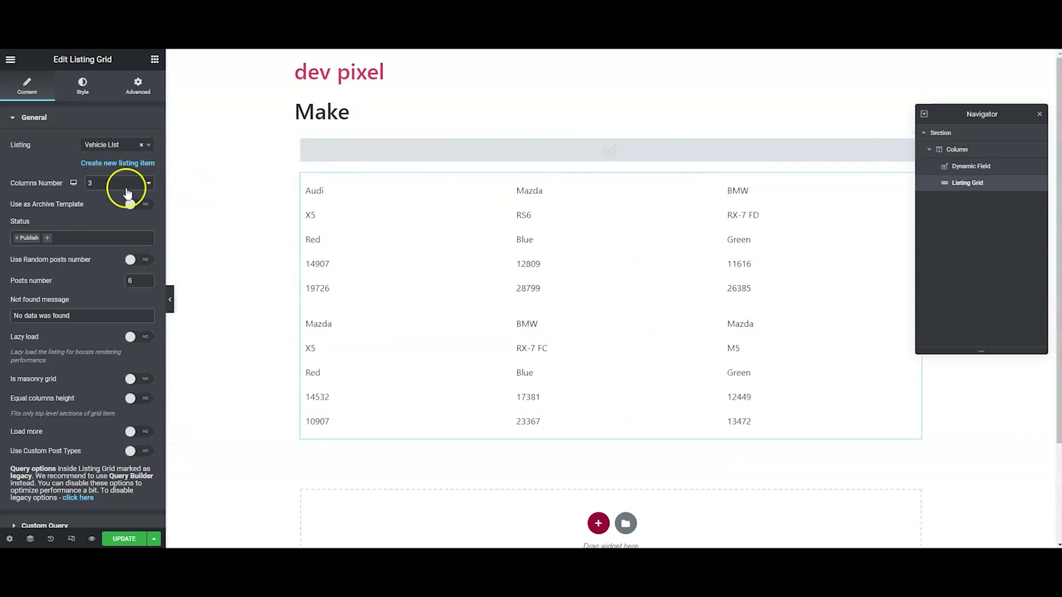
- Add a Content Types Query condition to the Listing Grid using the Make field
{"action": "scroll", "coordinate": [94, 372], "scroll_direction": "down", "scroll_amount": 5}
{"action": "left_click", "coordinate": [62, 396]}
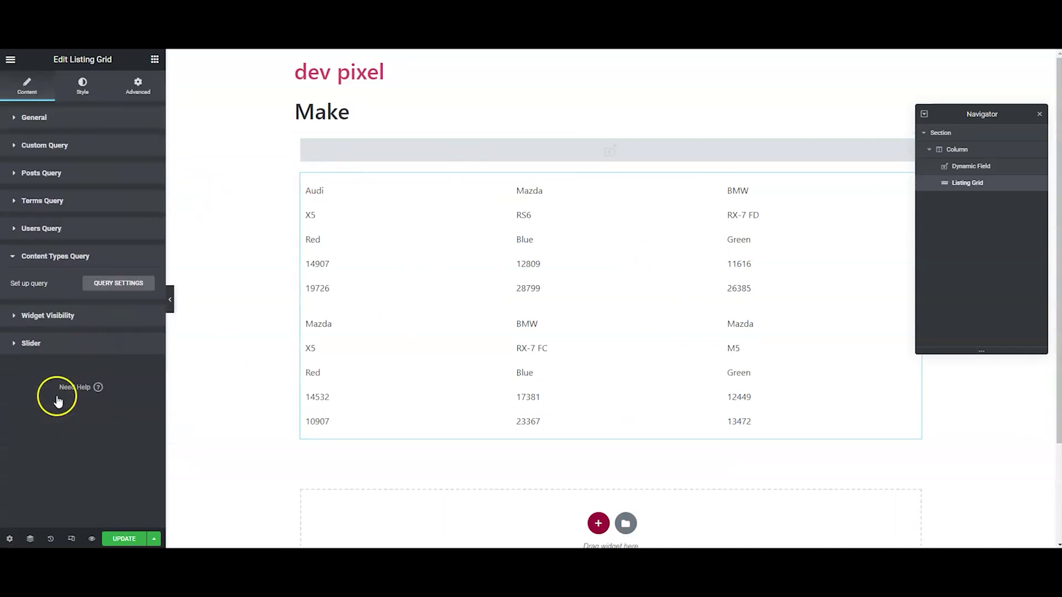
{"action": "left_click", "coordinate": [112, 285]}
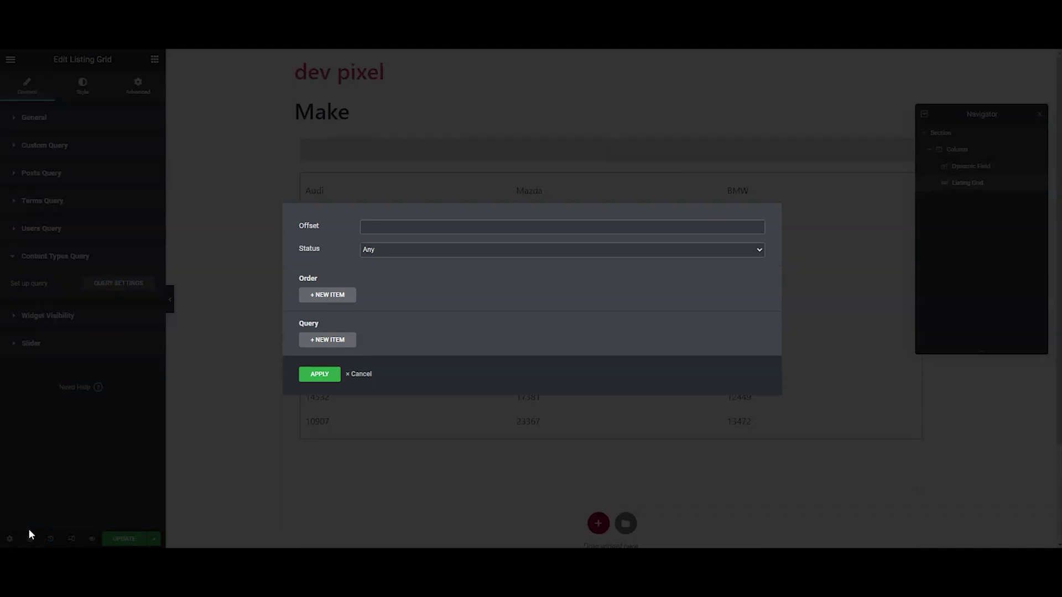
{"action": "left_click", "coordinate": [326, 339]}
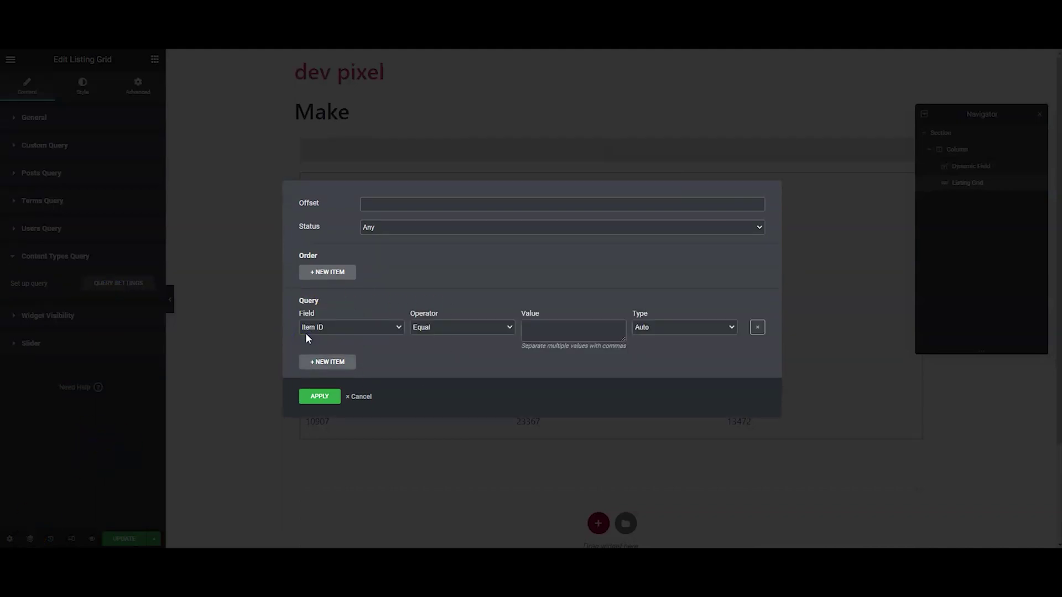
{"action": "left_click", "coordinate": [318, 329]}
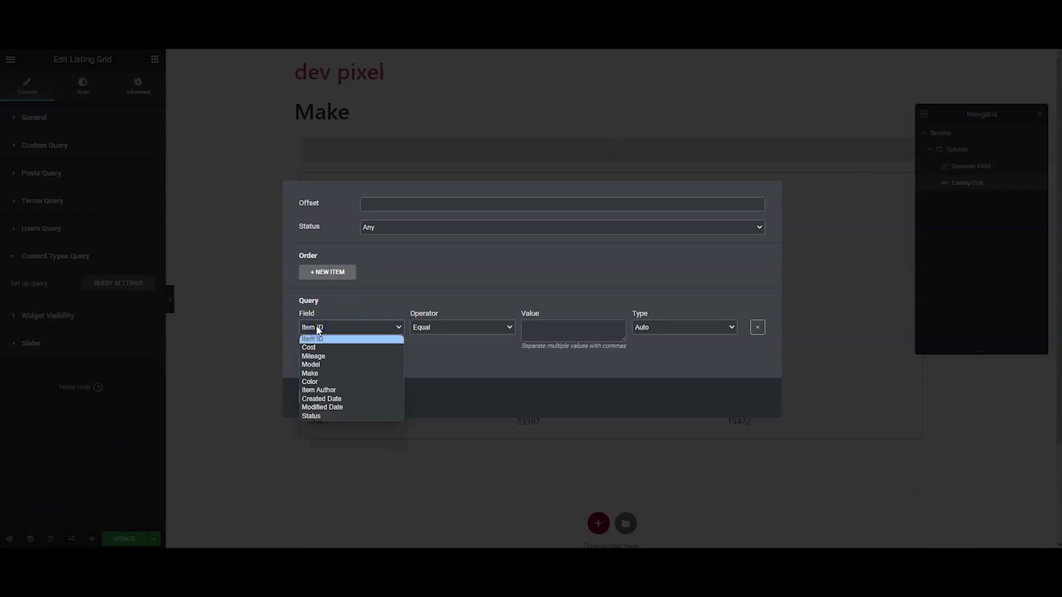
{"action": "left_click", "coordinate": [318, 330]}
{"action": "left_click_drag", "start_coordinate": [351, 330], "coordinate": [340, 375]}
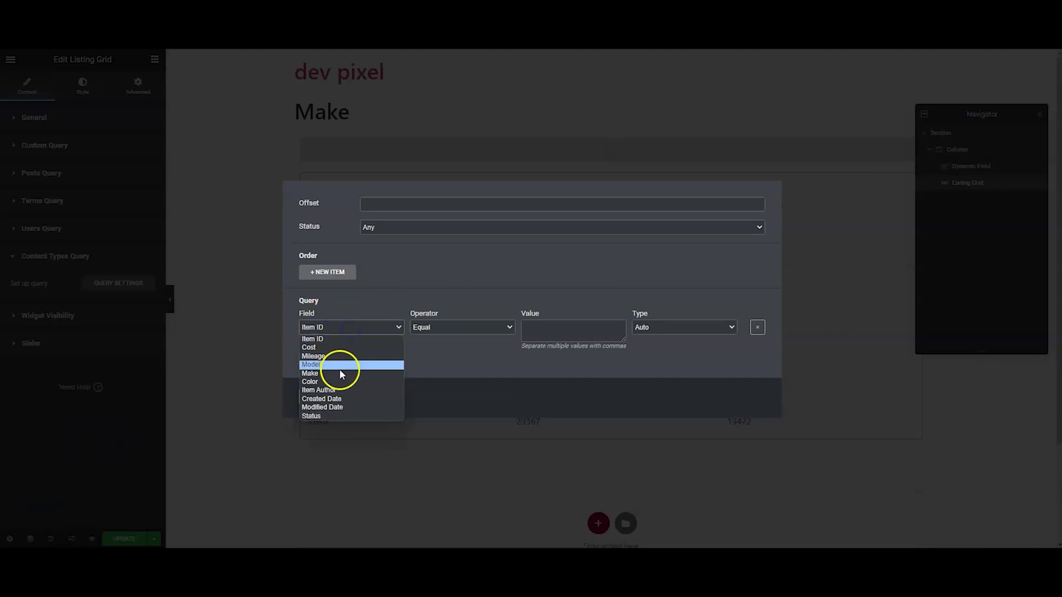
{"action": "left_click", "coordinate": [339, 373]}
{"action": "left_click", "coordinate": [563, 329]}
- Switch to the JetEngine macros documentation and copy the %query_var|field-name% macro
{"action": "left_click", "coordinate": [173, 123]}
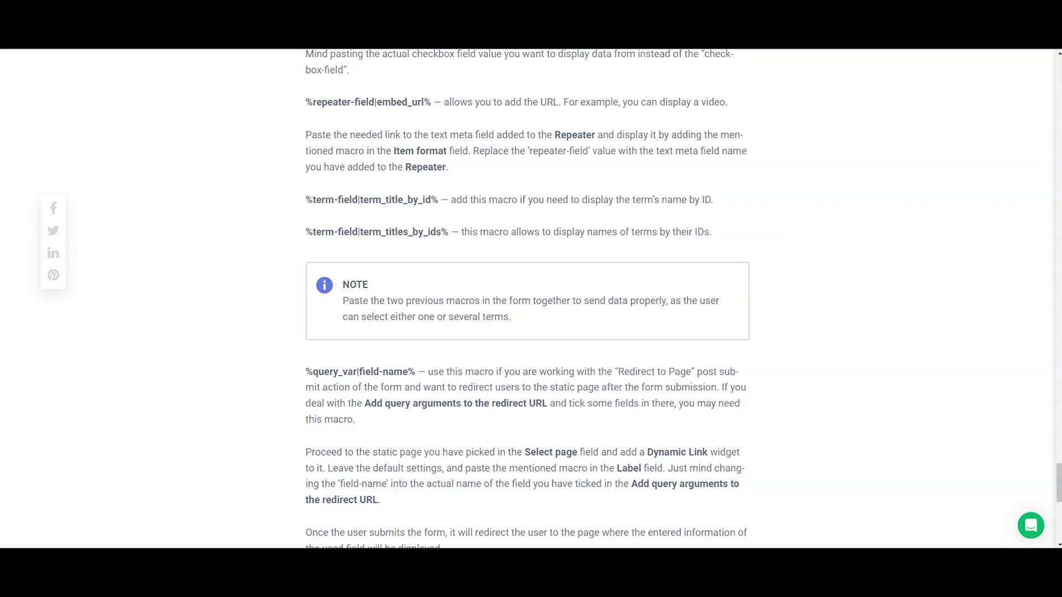
{"action": "scroll", "coordinate": [246, 149], "scroll_direction": "up", "scroll_amount": 2}
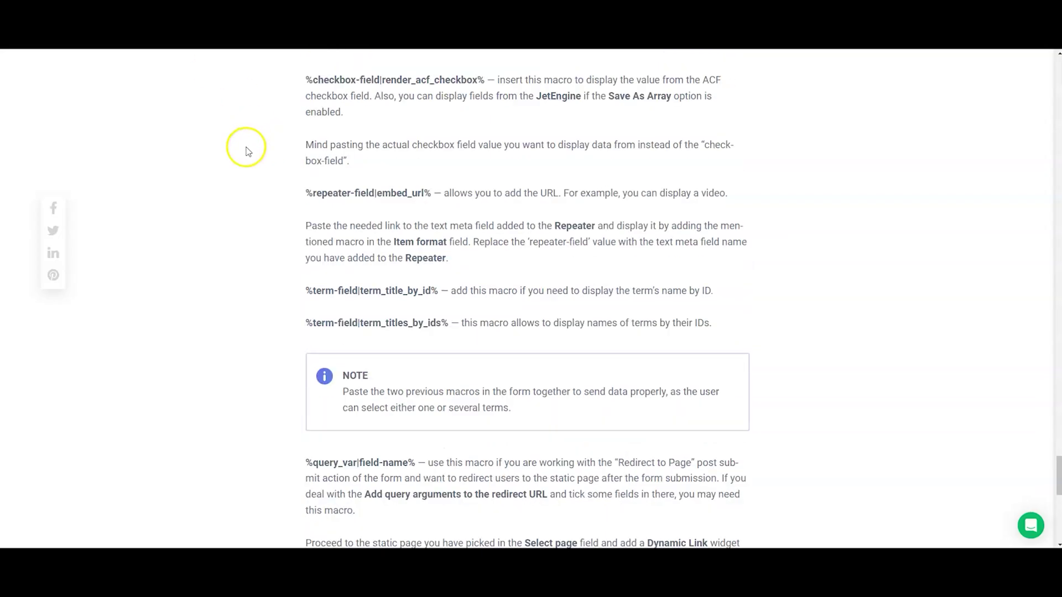
{"action": "scroll", "coordinate": [725, 289], "scroll_direction": "down", "scroll_amount": 6}
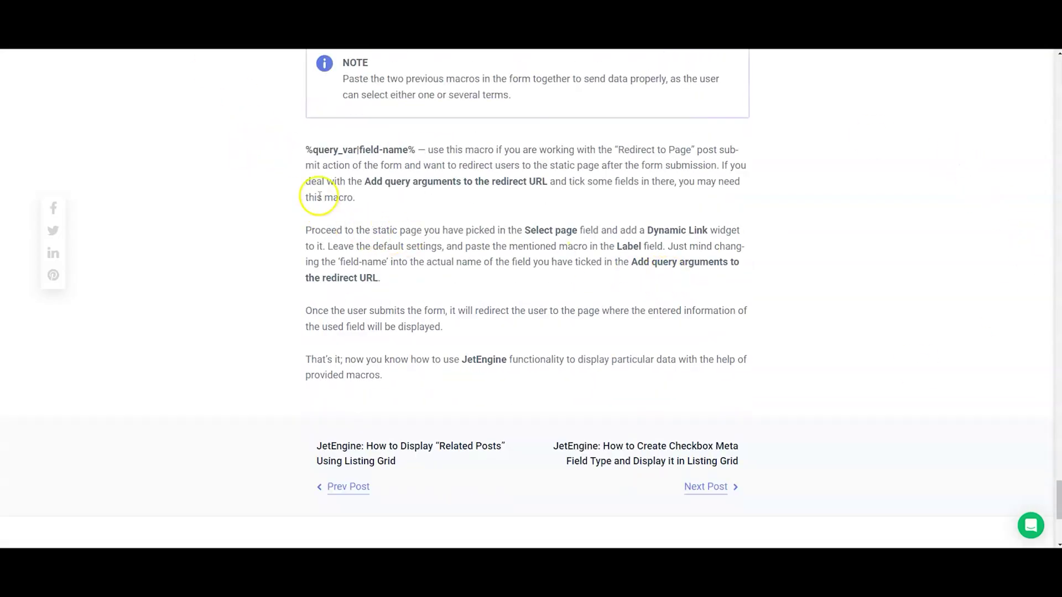
{"action": "left_click_drag", "start_coordinate": [304, 150], "coordinate": [412, 149]}
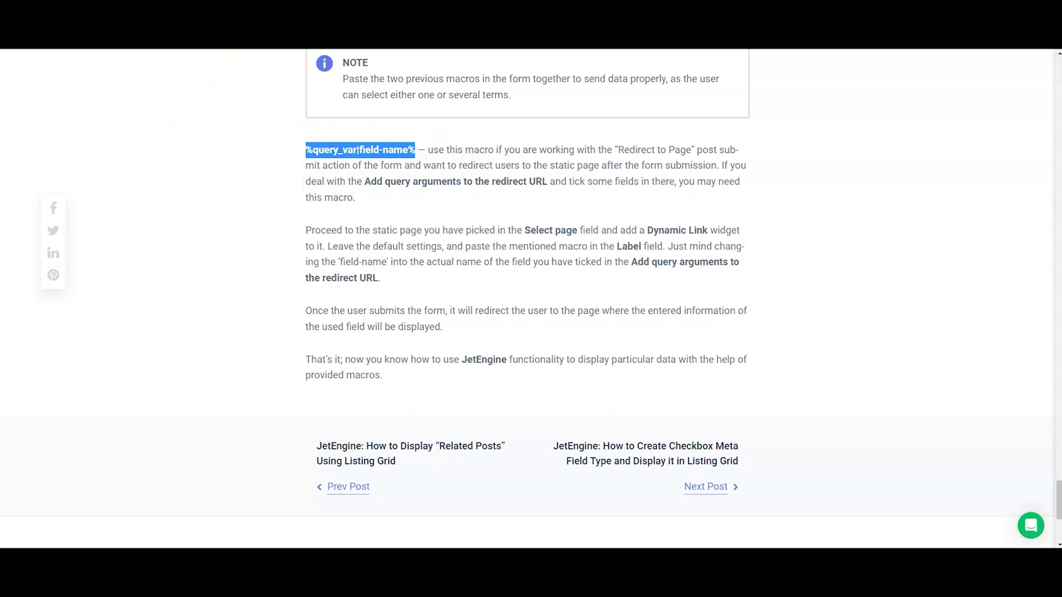
- Back in the Elementor query settings, set the Make condition's value to %query_var|make%, apply it and update the page
{"action": "left_click", "coordinate": [246, 80]}
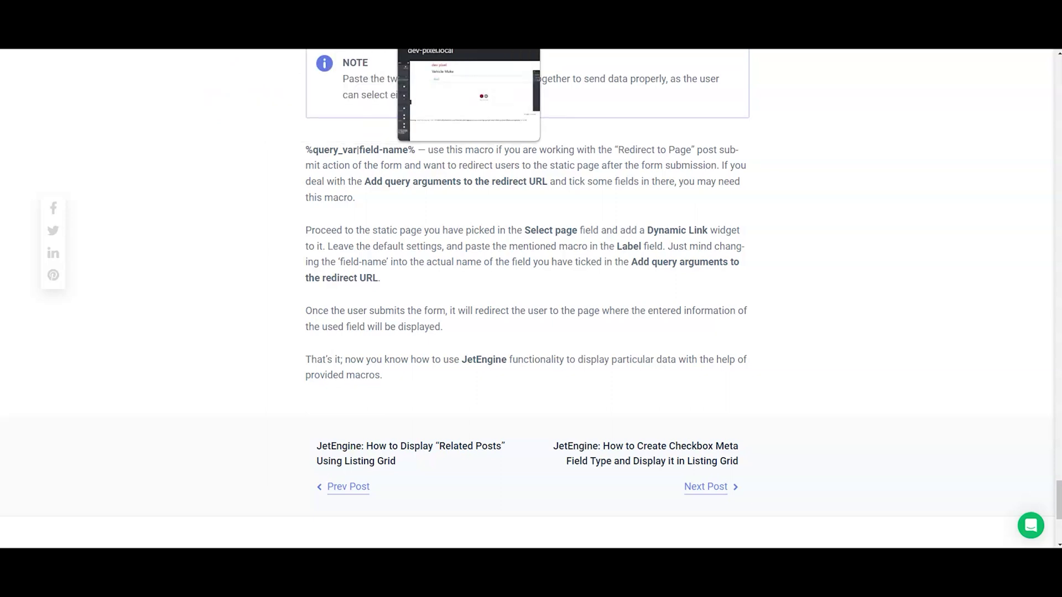
{"action": "key", "text": "alt+Tab"}
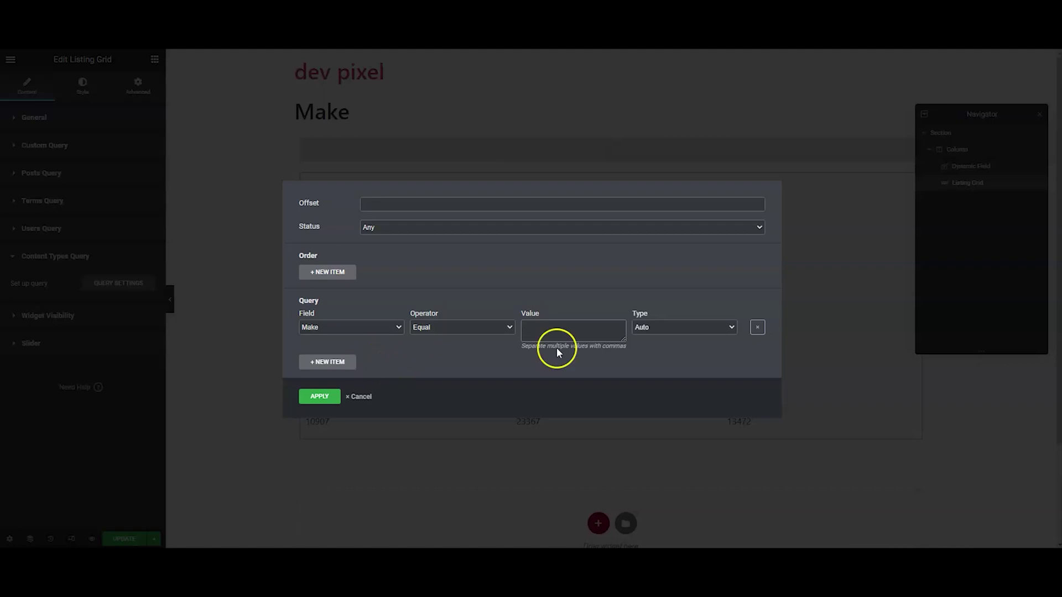
{"action": "left_click", "coordinate": [558, 334]}
{"action": "type", "text": "%query_var|field_name%"}
{"action": "left_click", "coordinate": [581, 328]}
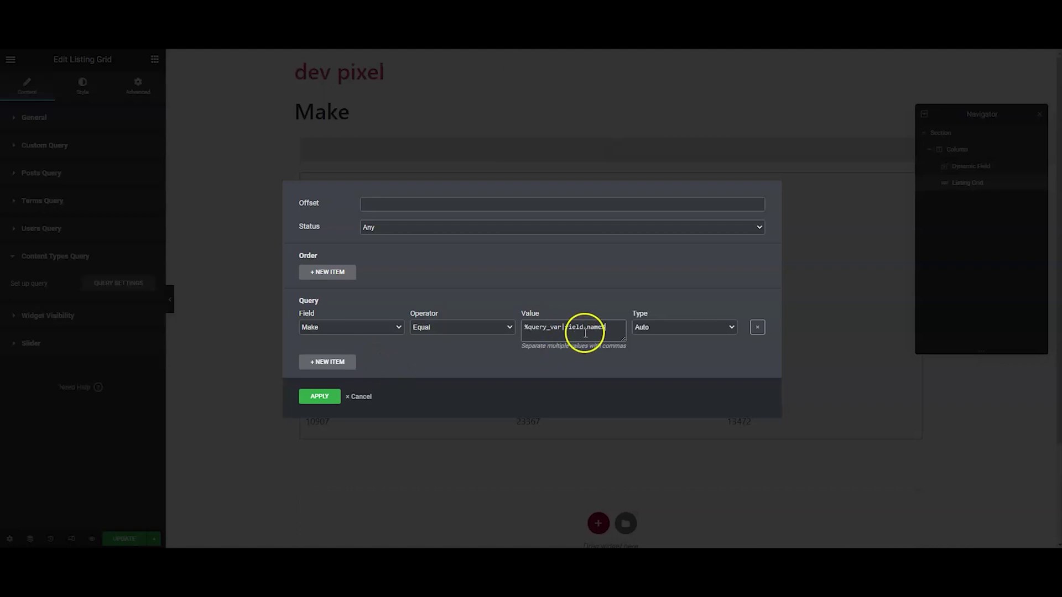
{"action": "left_click_drag", "start_coordinate": [564, 327], "coordinate": [600, 328]}
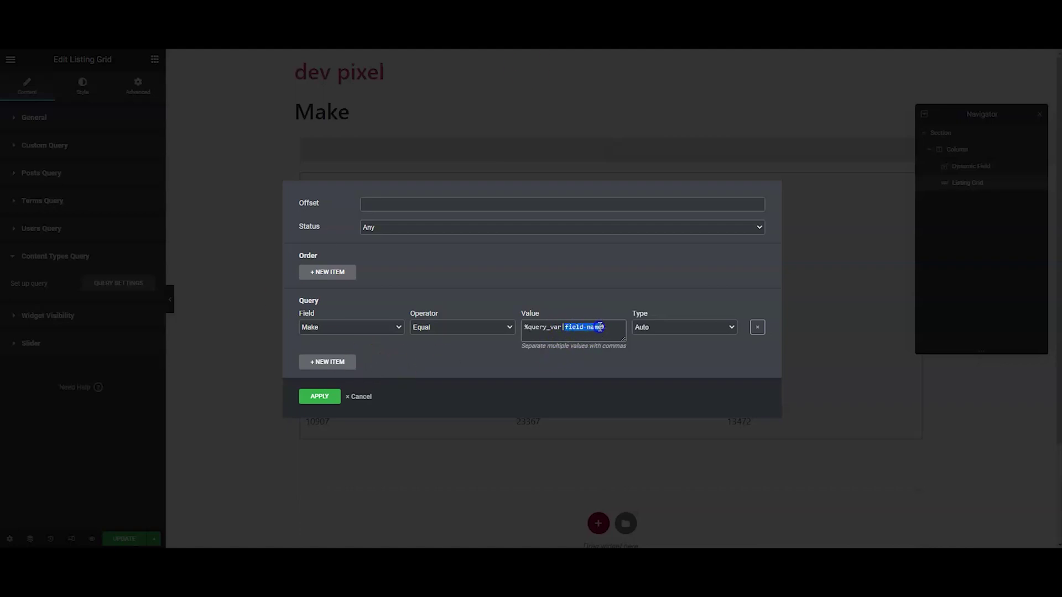
{"action": "type", "text": "make"}
{"action": "left_click", "coordinate": [326, 394]}
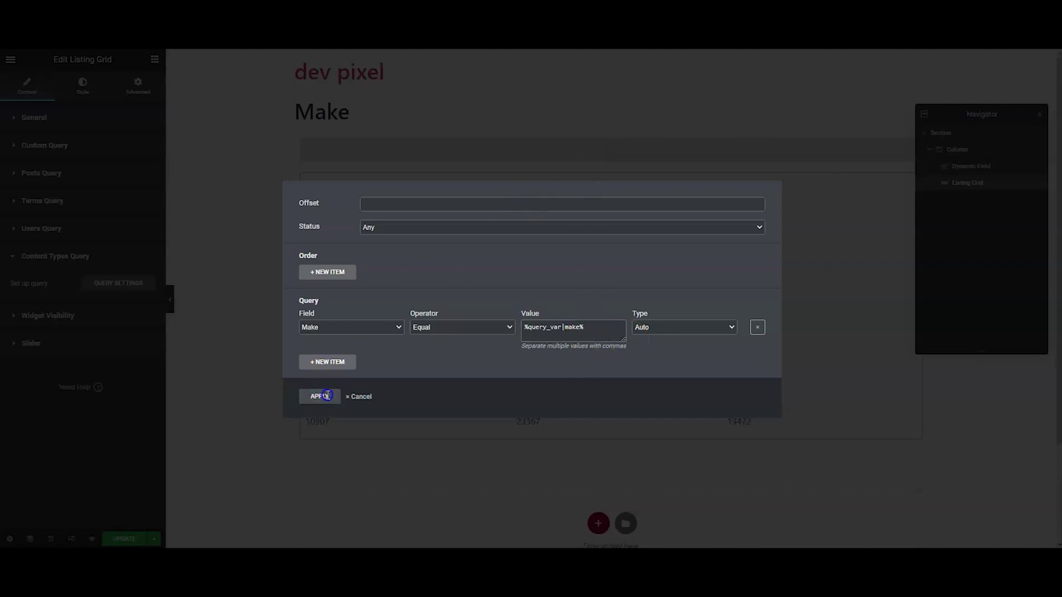
{"action": "left_click", "coordinate": [126, 533]}
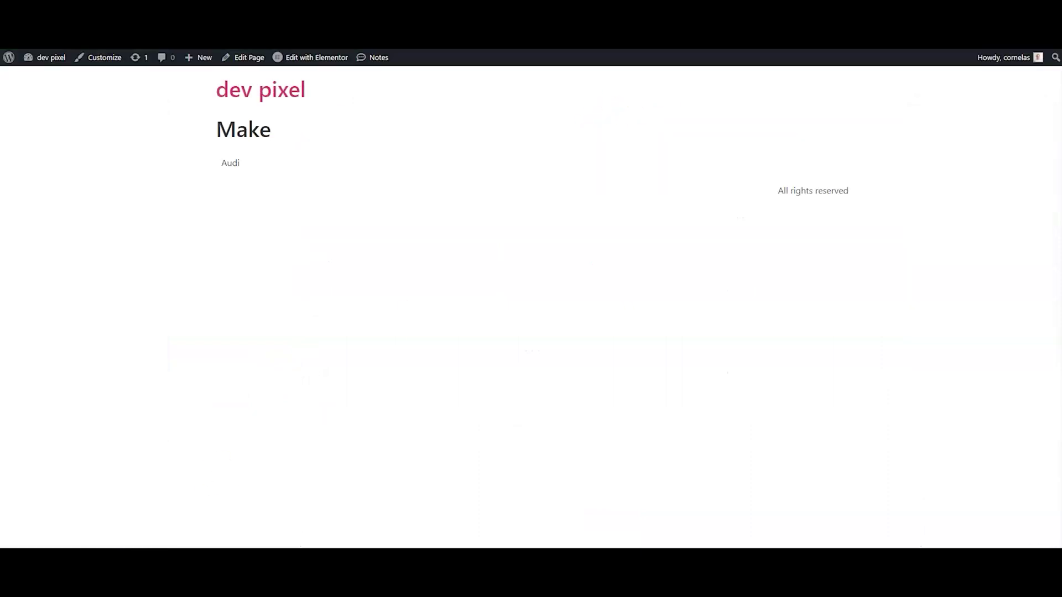
- Reload the live Make page and compare the listed vehicles with the make shown above them
{"action": "left_click", "coordinate": [575, 129]}
{"action": "key", "text": "F5"}
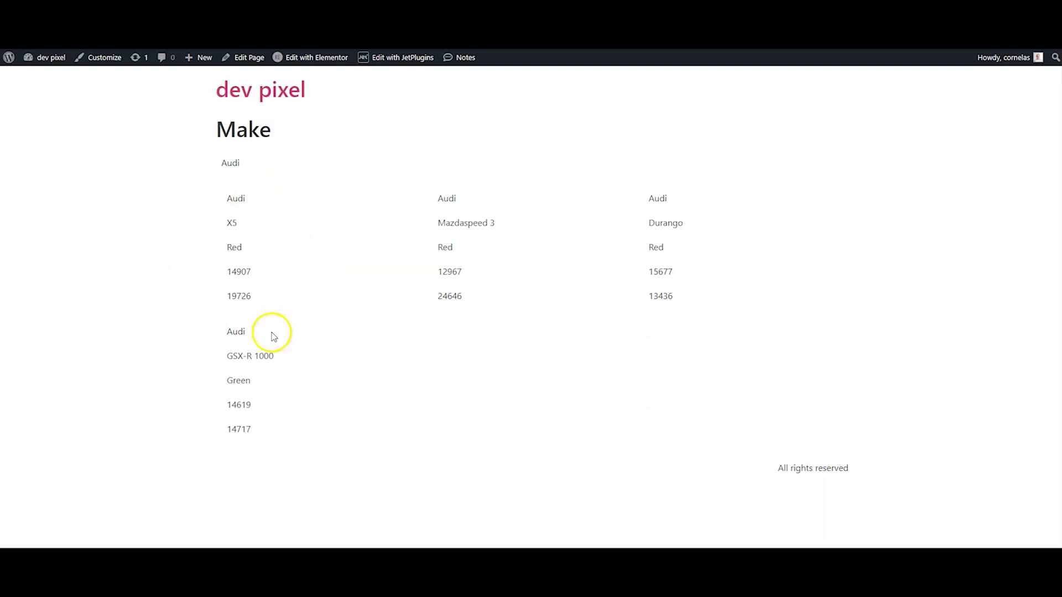
{"action": "double_click", "coordinate": [229, 164]}
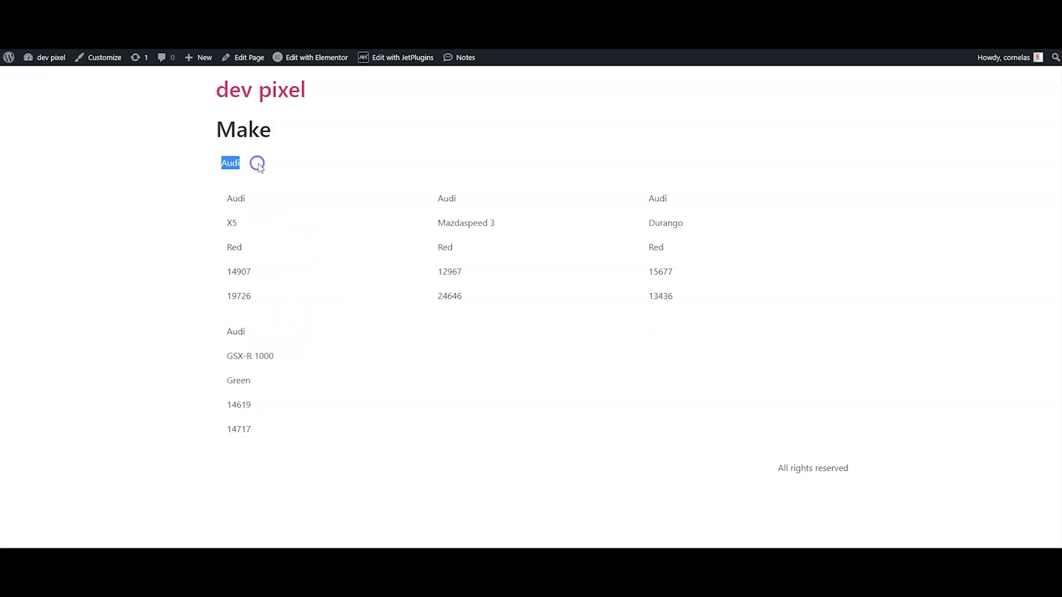
{"action": "left_click_drag", "start_coordinate": [224, 197], "coordinate": [503, 449]}
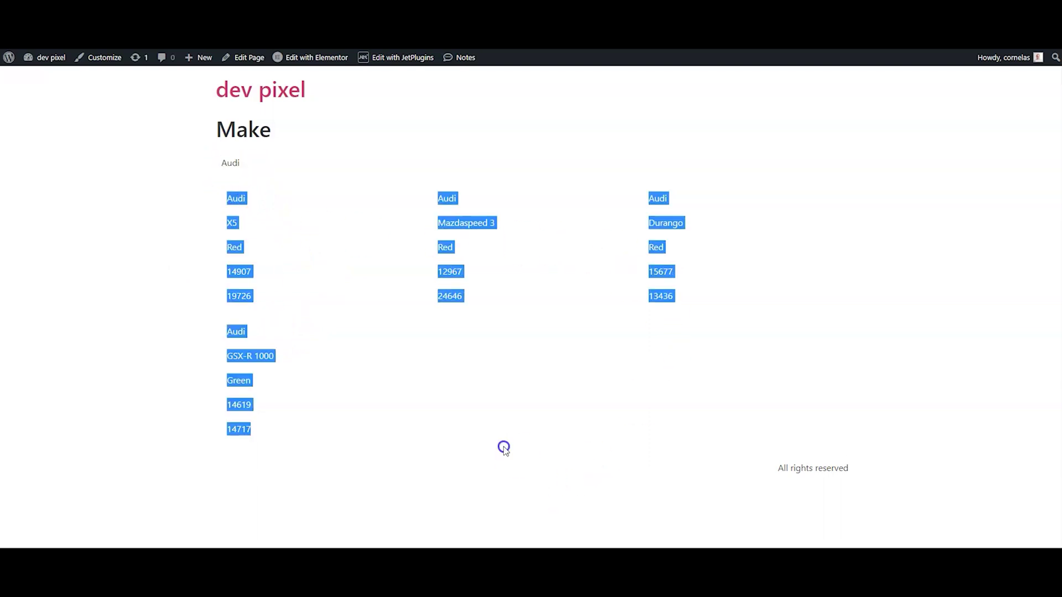
{"action": "left_click", "coordinate": [361, 412]}
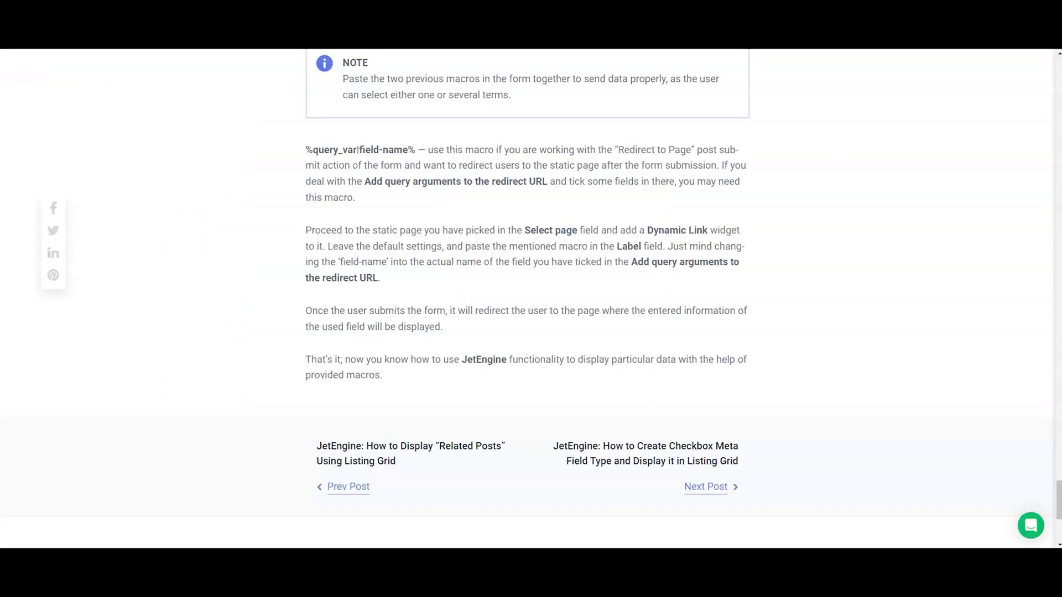
- Return to the JetEngine macros documentation and look through the Frequently Used Macros section
{"action": "left_click_drag", "start_coordinate": [1055, 500], "coordinate": [1013, 172]}
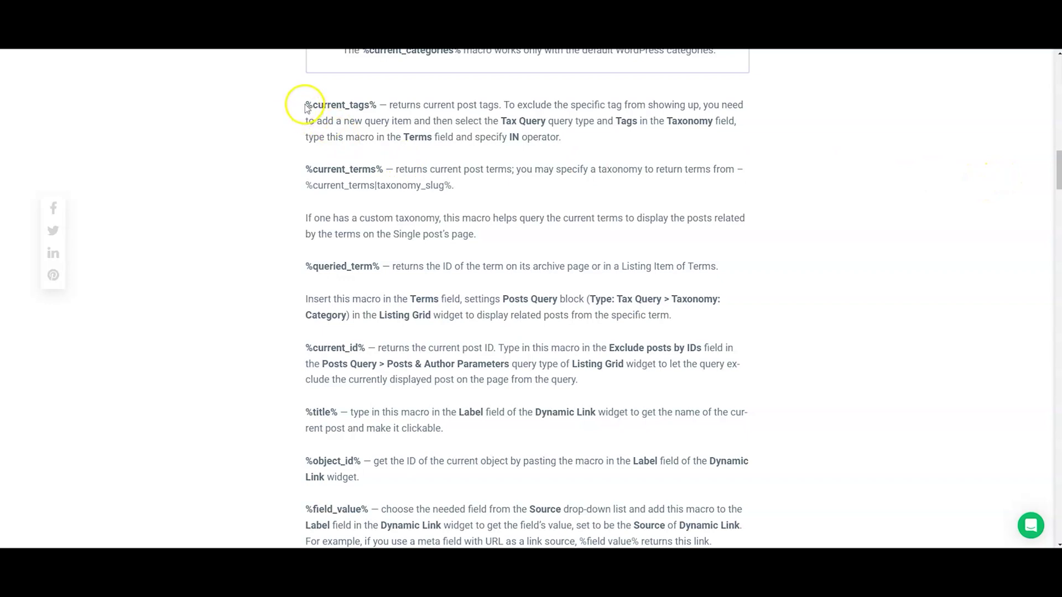
{"action": "left_click_drag", "start_coordinate": [306, 105], "coordinate": [312, 106]}
{"action": "left_click", "coordinate": [301, 115]}
{"action": "scroll", "coordinate": [256, 263], "scroll_direction": "down", "scroll_amount": 6}
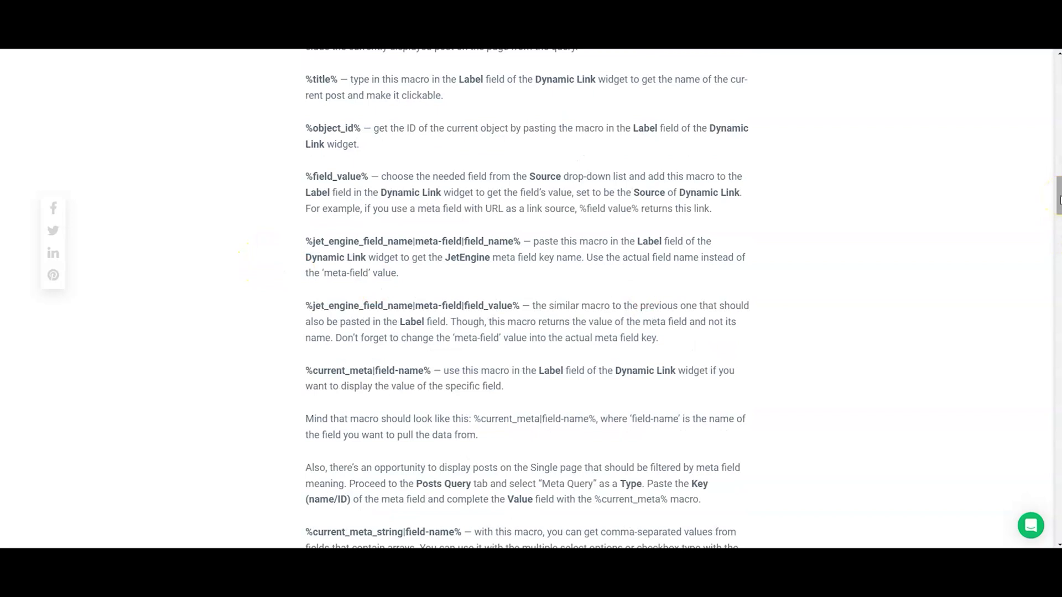
{"action": "left_click_drag", "start_coordinate": [1059, 200], "coordinate": [1044, 148]}
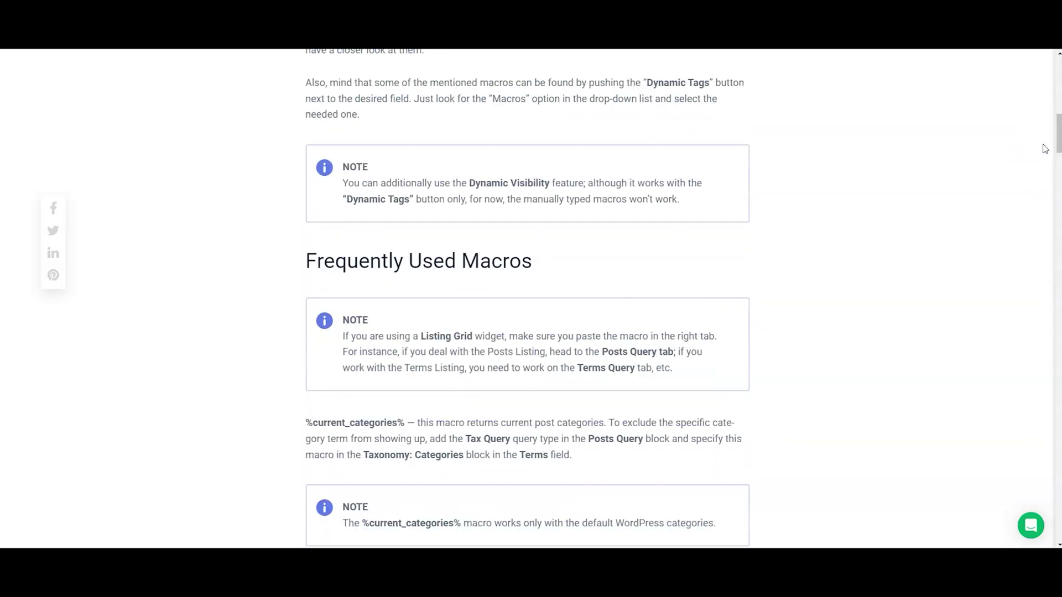
{"action": "left_click", "coordinate": [1024, 145]}
{"action": "scroll", "coordinate": [811, 332], "scroll_direction": "down", "scroll_amount": 1}
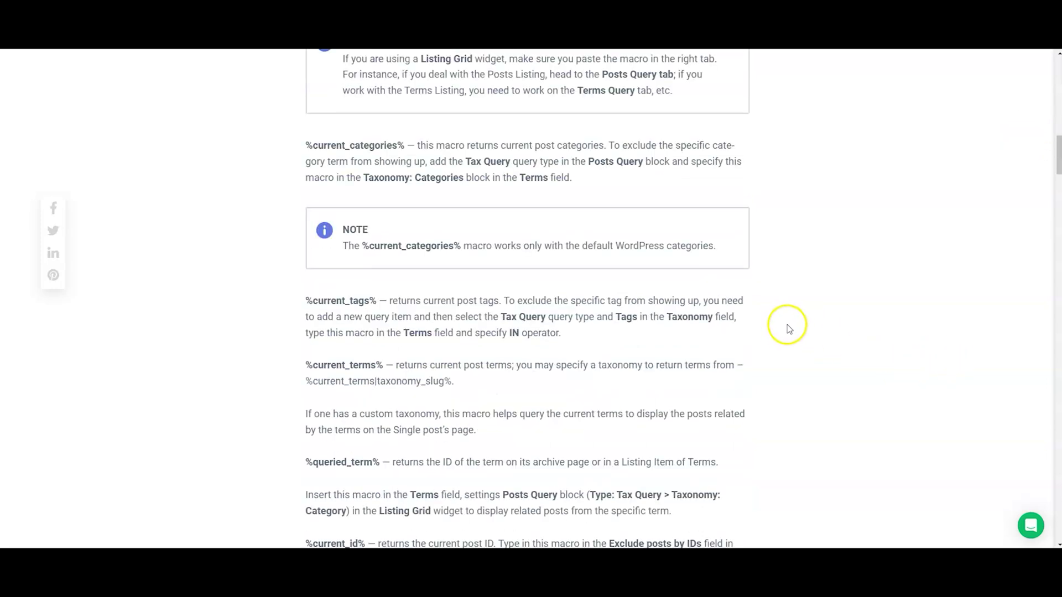